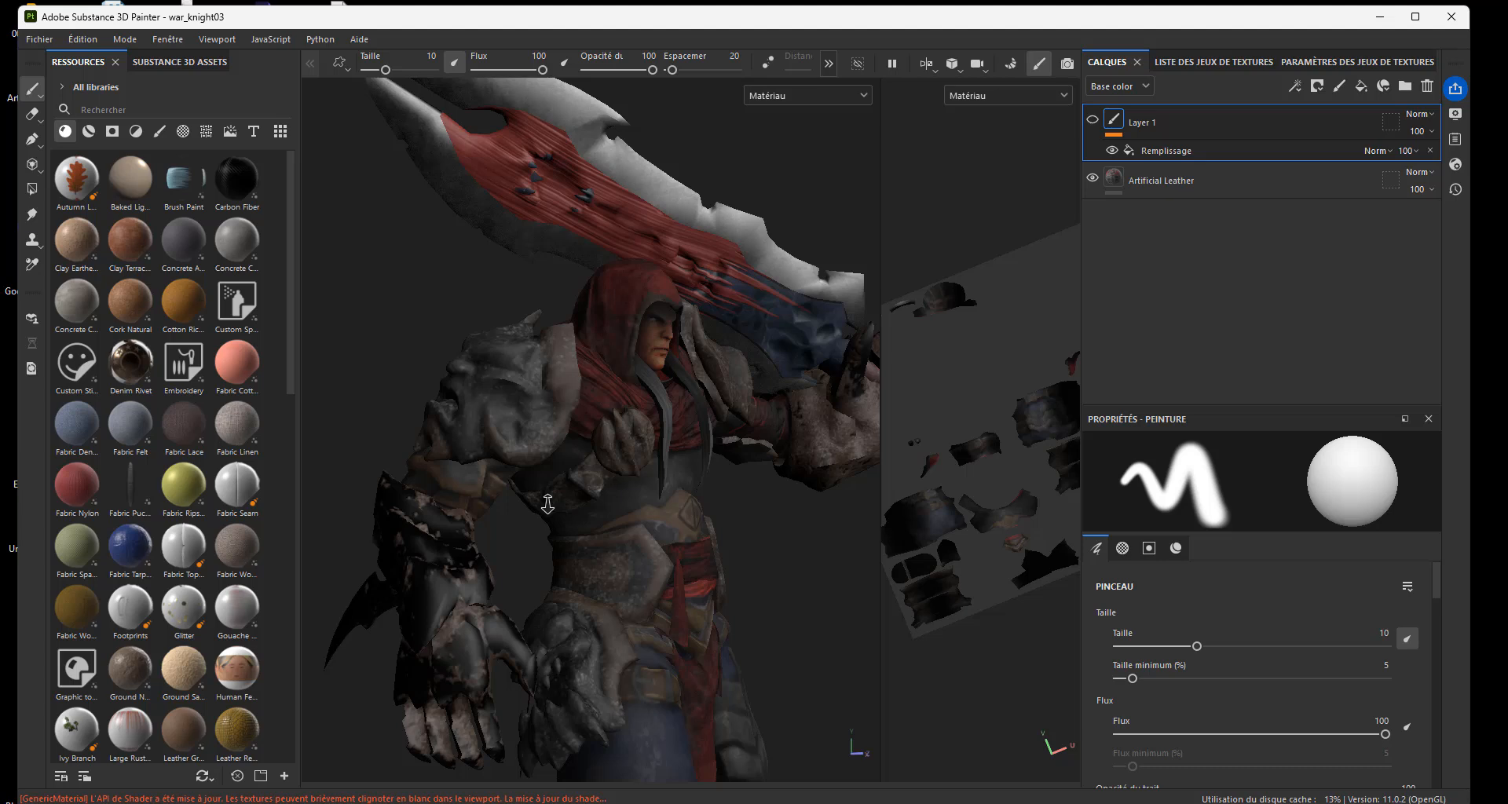
# Step: Examine the textured knight's armour, hood and sword from several angles in the 3D view
pyautogui.keyDown('alt'); pyautogui.moveTo(548, 504); pyautogui.dragTo(519, 505); pyautogui.keyUp('alt')
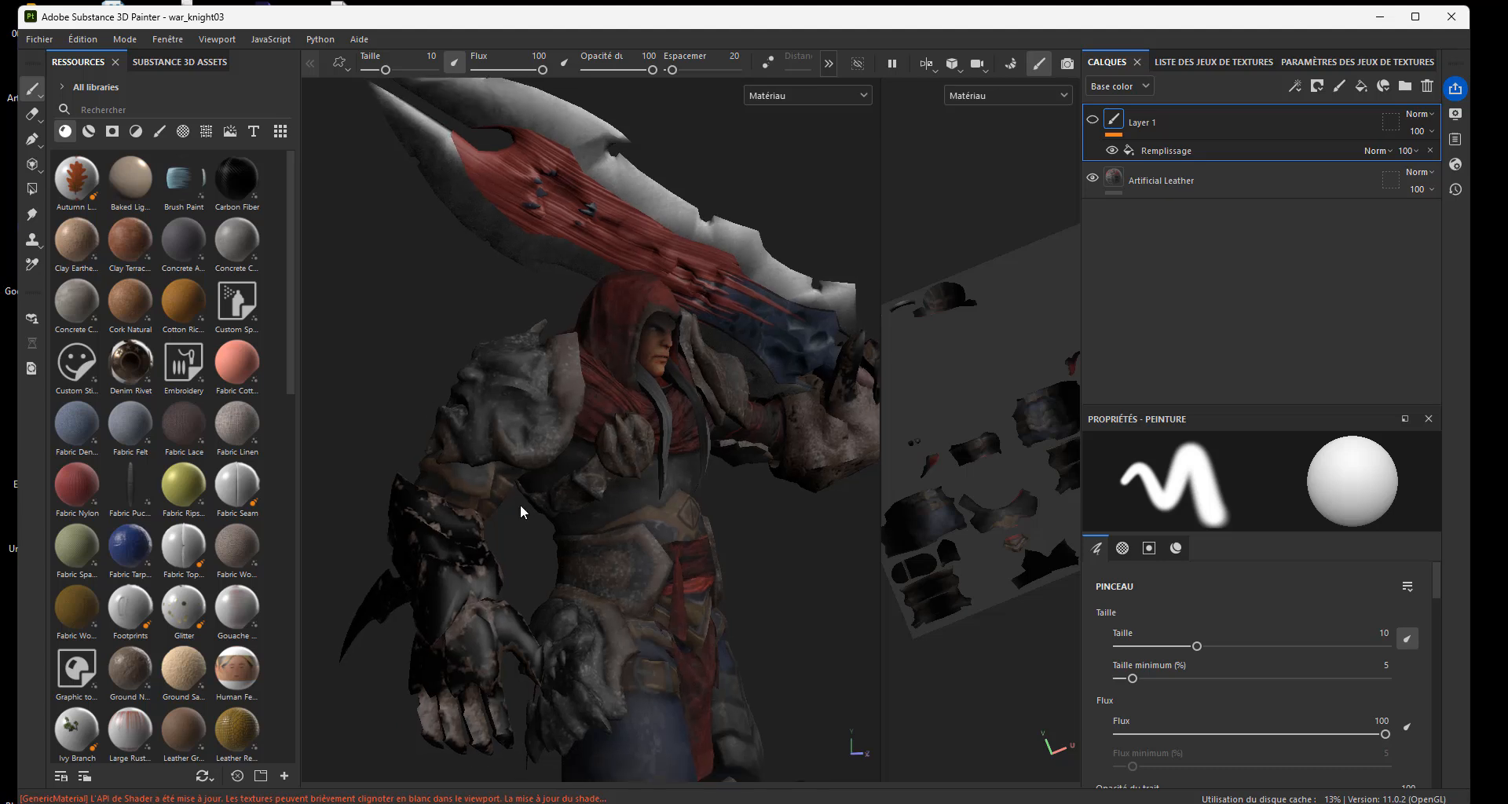
pyautogui.keyDown('alt'); pyautogui.moveTo(698, 507); pyautogui.dragTo(658, 514); pyautogui.keyUp('alt')
pyautogui.keyDown('alt'); pyautogui.moveTo(658, 514); pyautogui.dragTo(796, 523, button='right'); pyautogui.keyUp('alt')
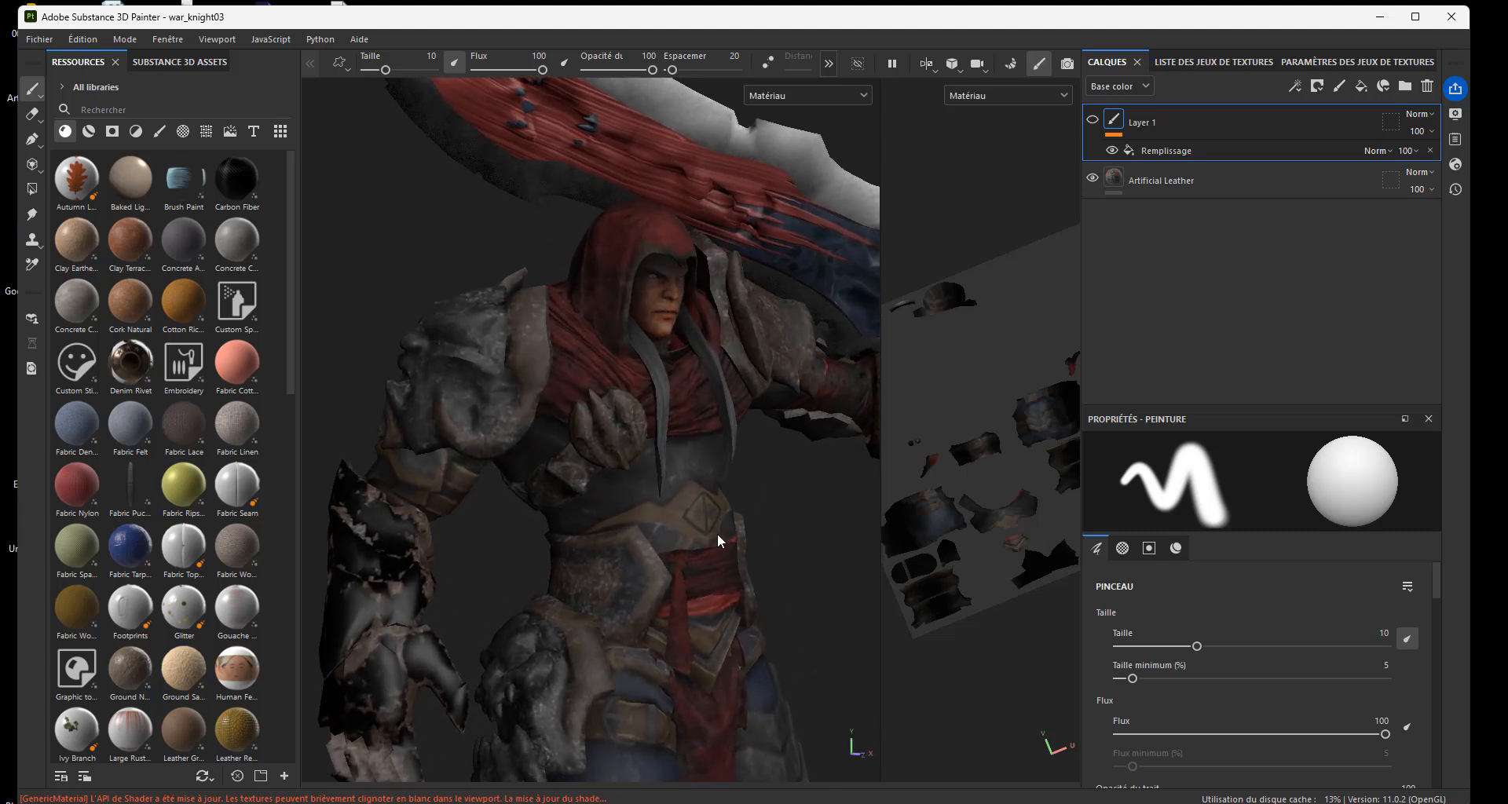
pyautogui.keyDown('alt'); pyautogui.moveTo(710, 529); pyautogui.dragTo(691, 557, button='middle'); pyautogui.keyUp('alt')
pyautogui.keyDown('alt'); pyautogui.moveTo(675, 540); pyautogui.dragTo(668, 549); pyautogui.keyUp('alt')
pyautogui.keyDown('alt'); pyautogui.moveTo(669, 549); pyautogui.dragTo(701, 524, button='middle'); pyautogui.keyUp('alt')
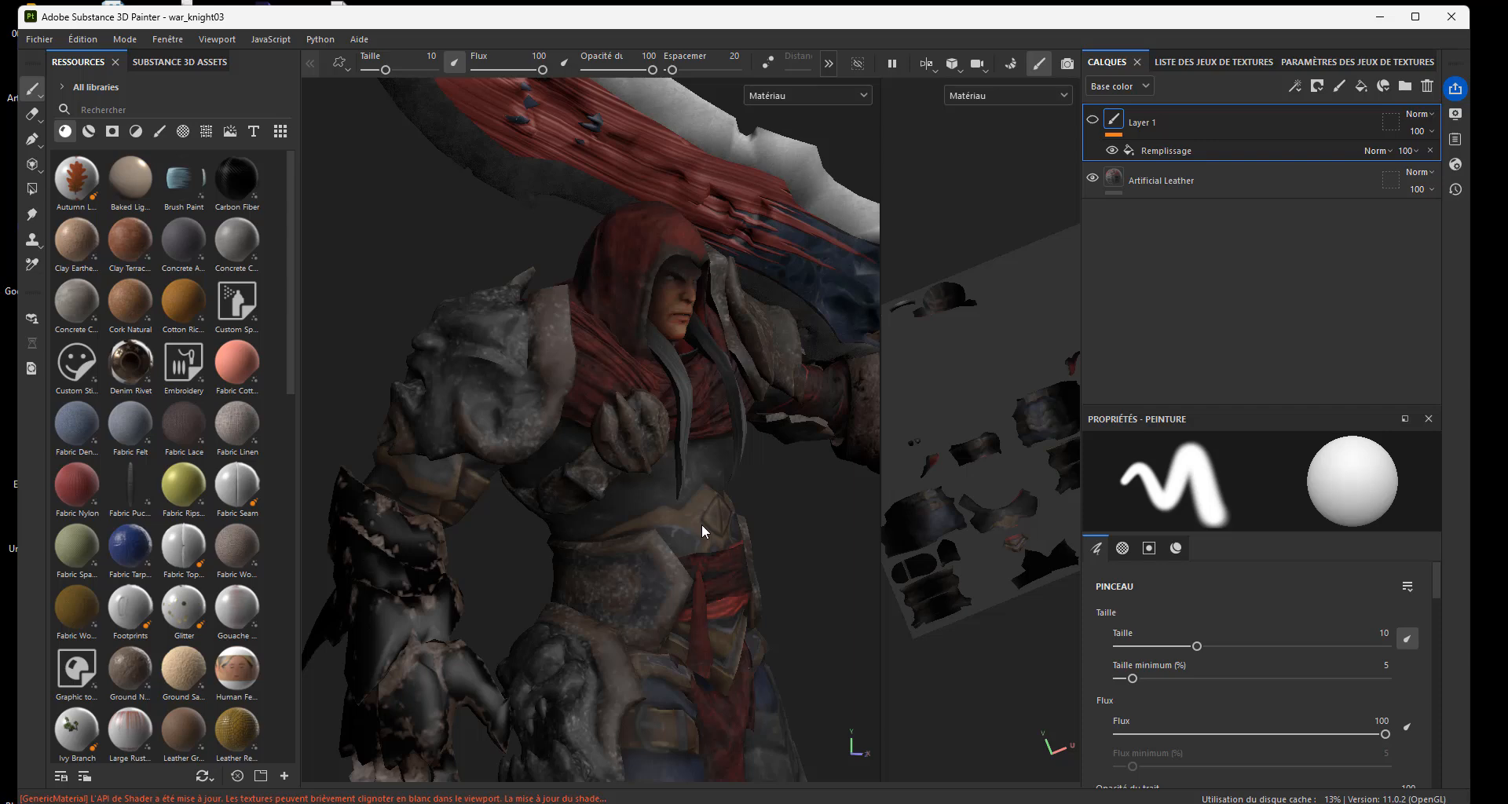
pyautogui.keyDown('alt'); pyautogui.moveTo(718, 520); pyautogui.dragTo(632, 529); pyautogui.keyUp('alt')
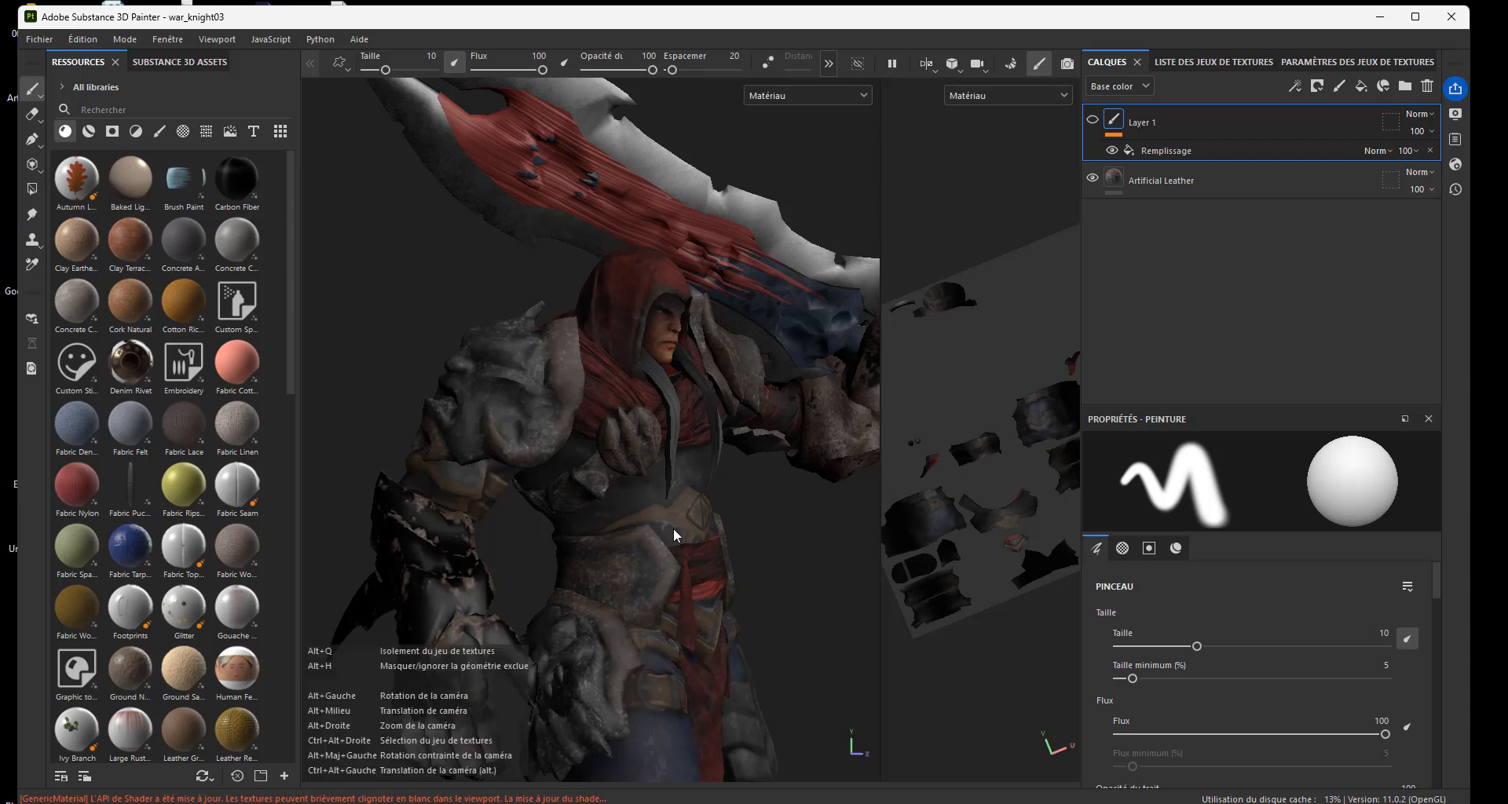
pyautogui.keyDown('alt'); pyautogui.moveTo(677, 529); pyautogui.dragTo(717, 531); pyautogui.keyUp('alt')
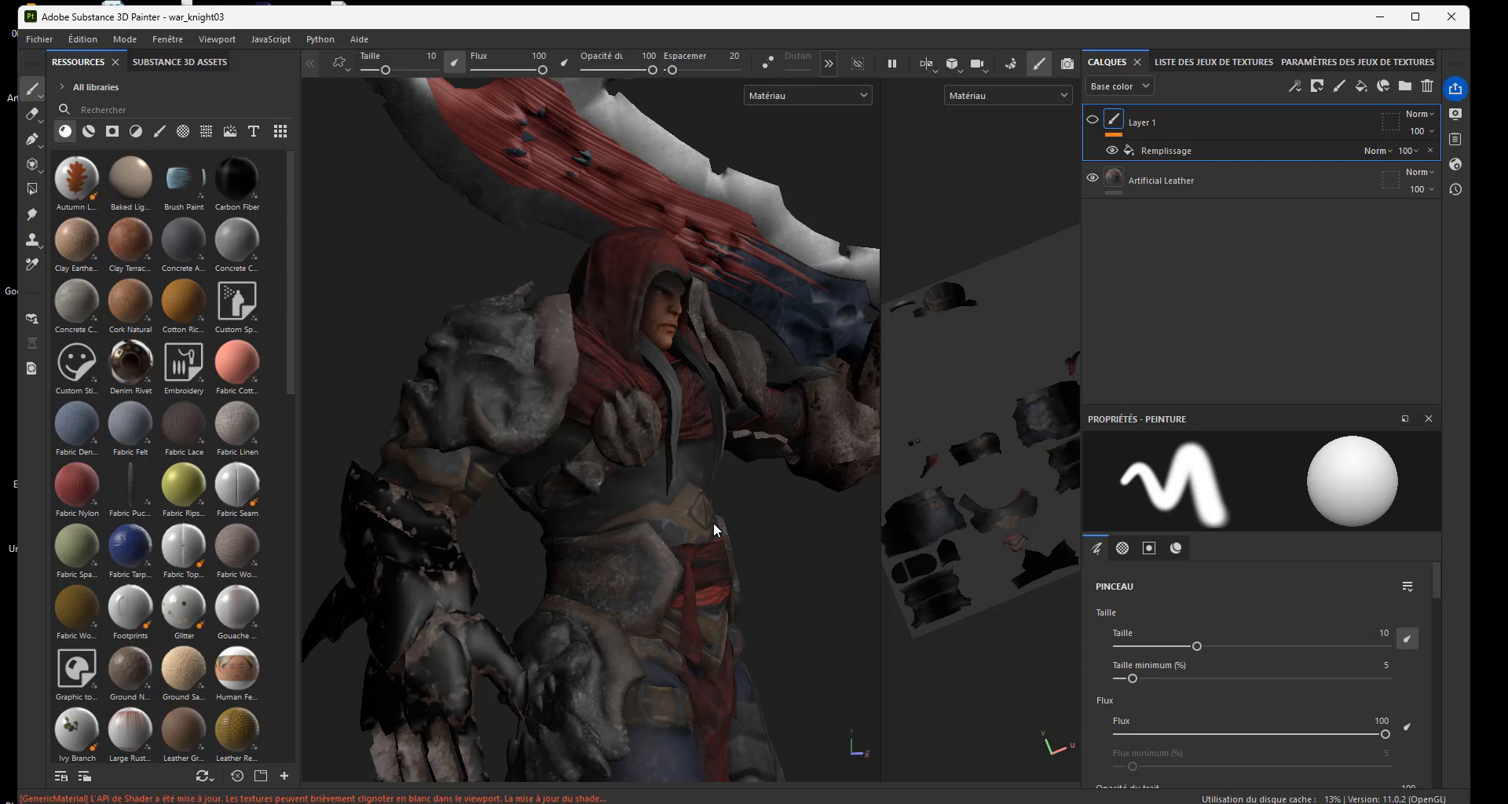
pyautogui.moveTo(718, 530)
pyautogui.keyDown('alt'); pyautogui.mouseDown(button='right')
pyautogui.moveTo(772, 528)
pyautogui.moveTo(734, 529)
pyautogui.mouseUp(button='right'); pyautogui.keyUp('alt')
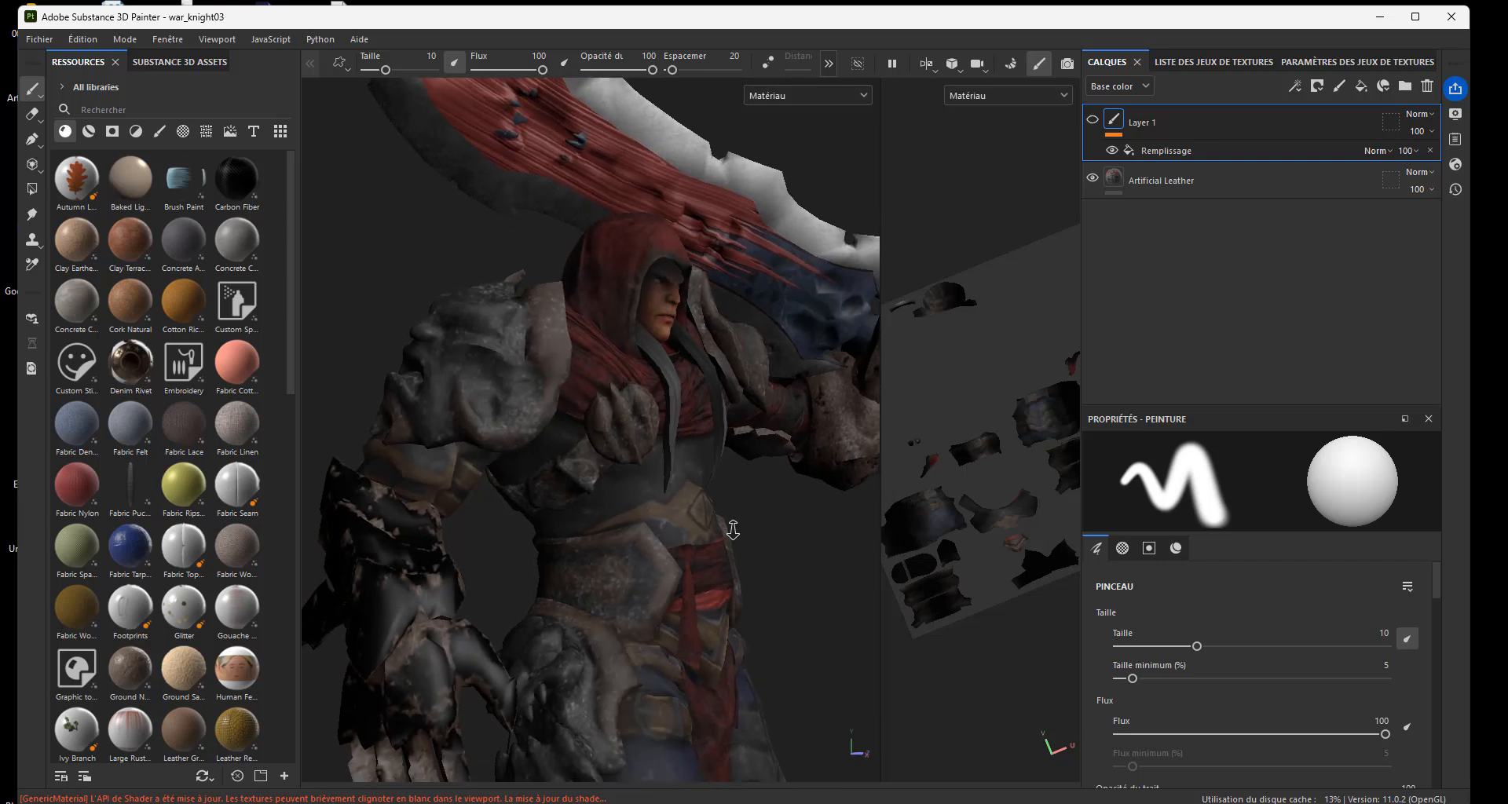
pyautogui.keyDown('alt'); pyautogui.moveTo(723, 545); pyautogui.dragTo(706, 553); pyautogui.keyUp('alt')
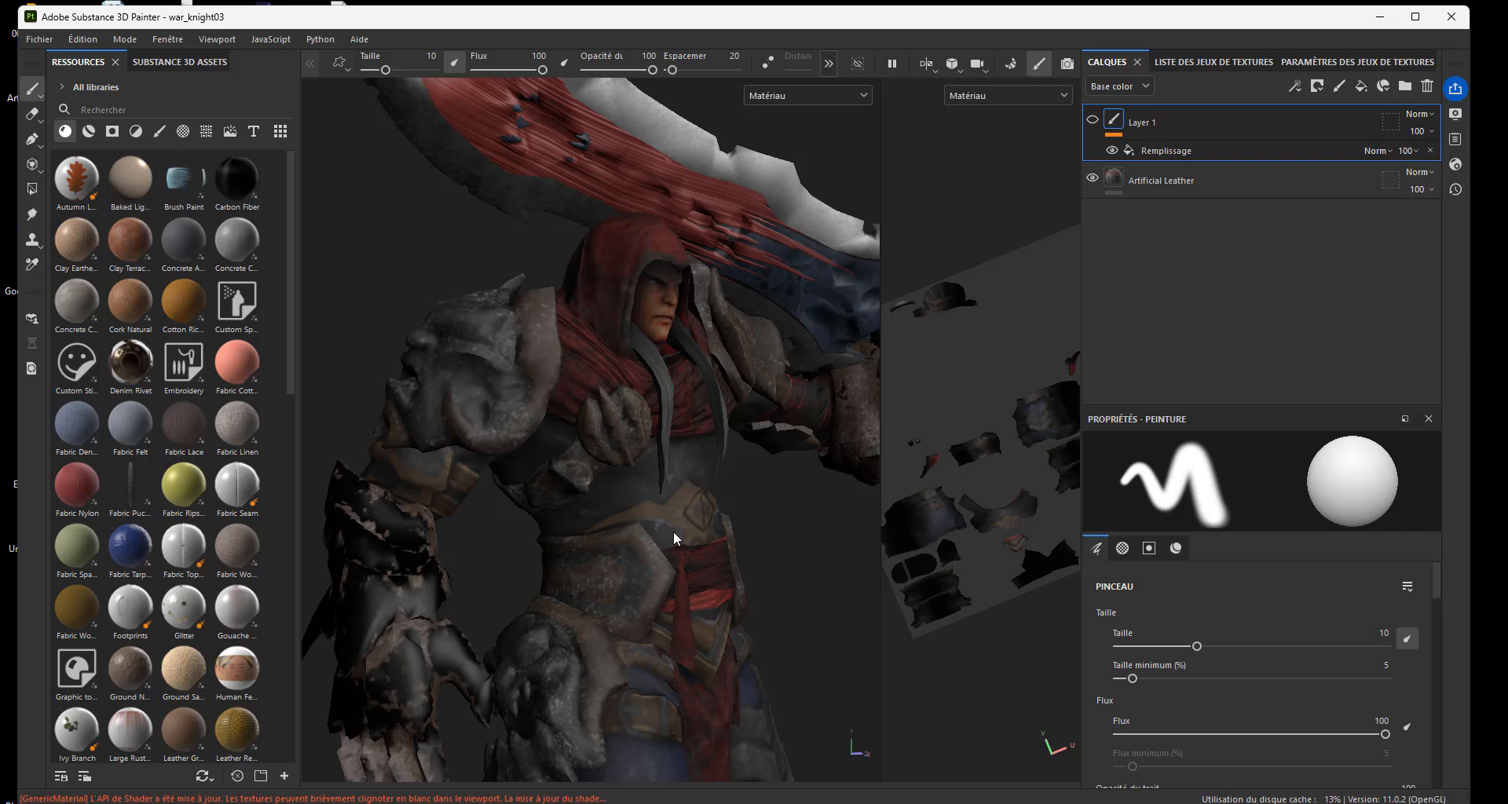
pyautogui.keyDown('alt'); pyautogui.moveTo(674, 532); pyautogui.dragTo(652, 538); pyautogui.keyUp('alt')
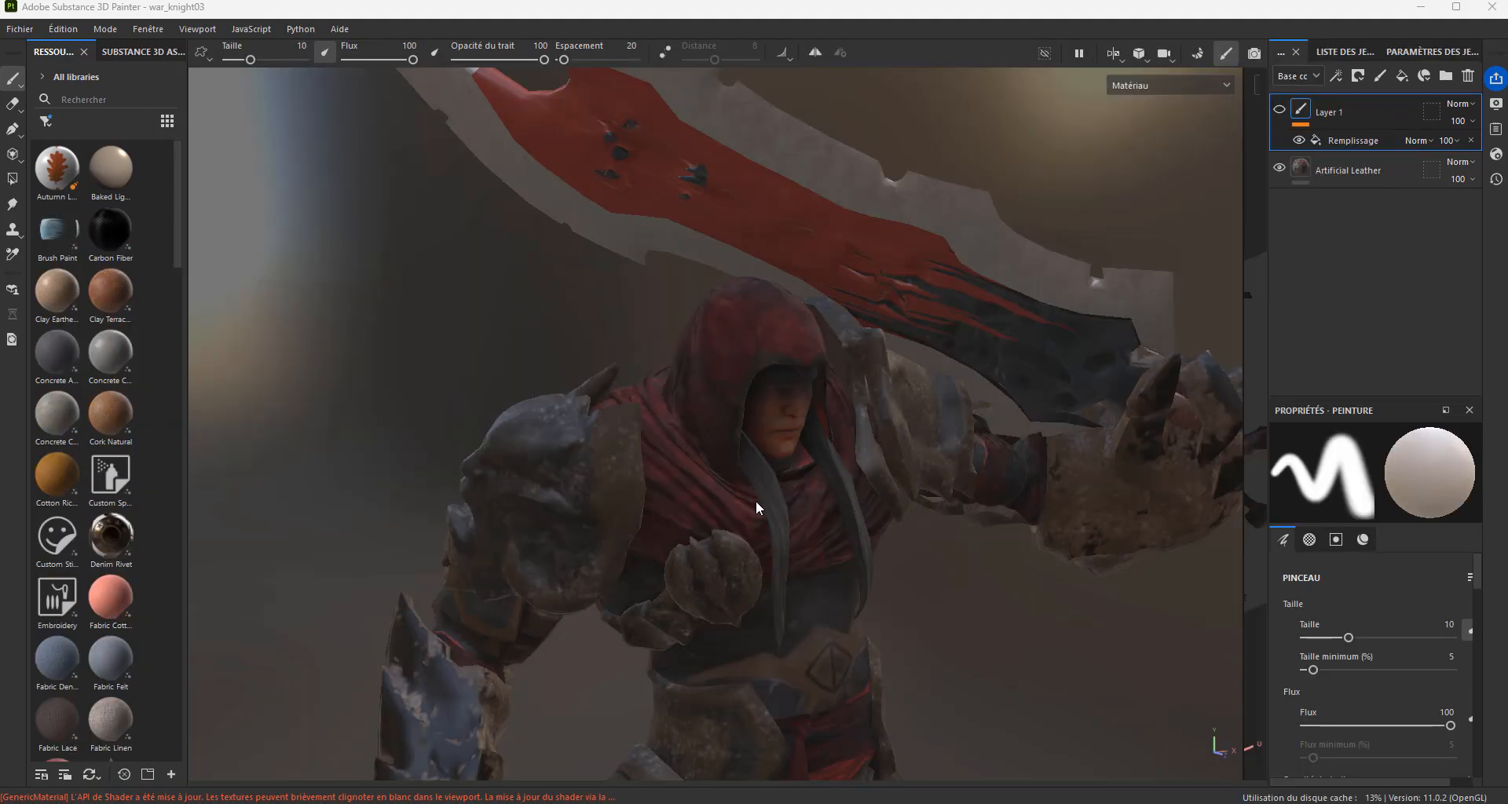
# Step: Inspect the knight's material rendering under different viewing angles and distances, dismissing the chat notification
pyautogui.keyDown('alt'); pyautogui.moveTo(760, 503); pyautogui.dragTo(693, 505); pyautogui.keyUp('alt')
pyautogui.keyDown('alt'); pyautogui.moveTo(575, 519); pyautogui.dragTo(853, 476); pyautogui.keyUp('alt')
pyautogui.moveTo(692, 501)
pyautogui.keyDown('alt'); pyautogui.mouseDown()
pyautogui.moveTo(796, 461)
pyautogui.moveTo(667, 487)
pyautogui.mouseUp(); pyautogui.keyUp('alt')
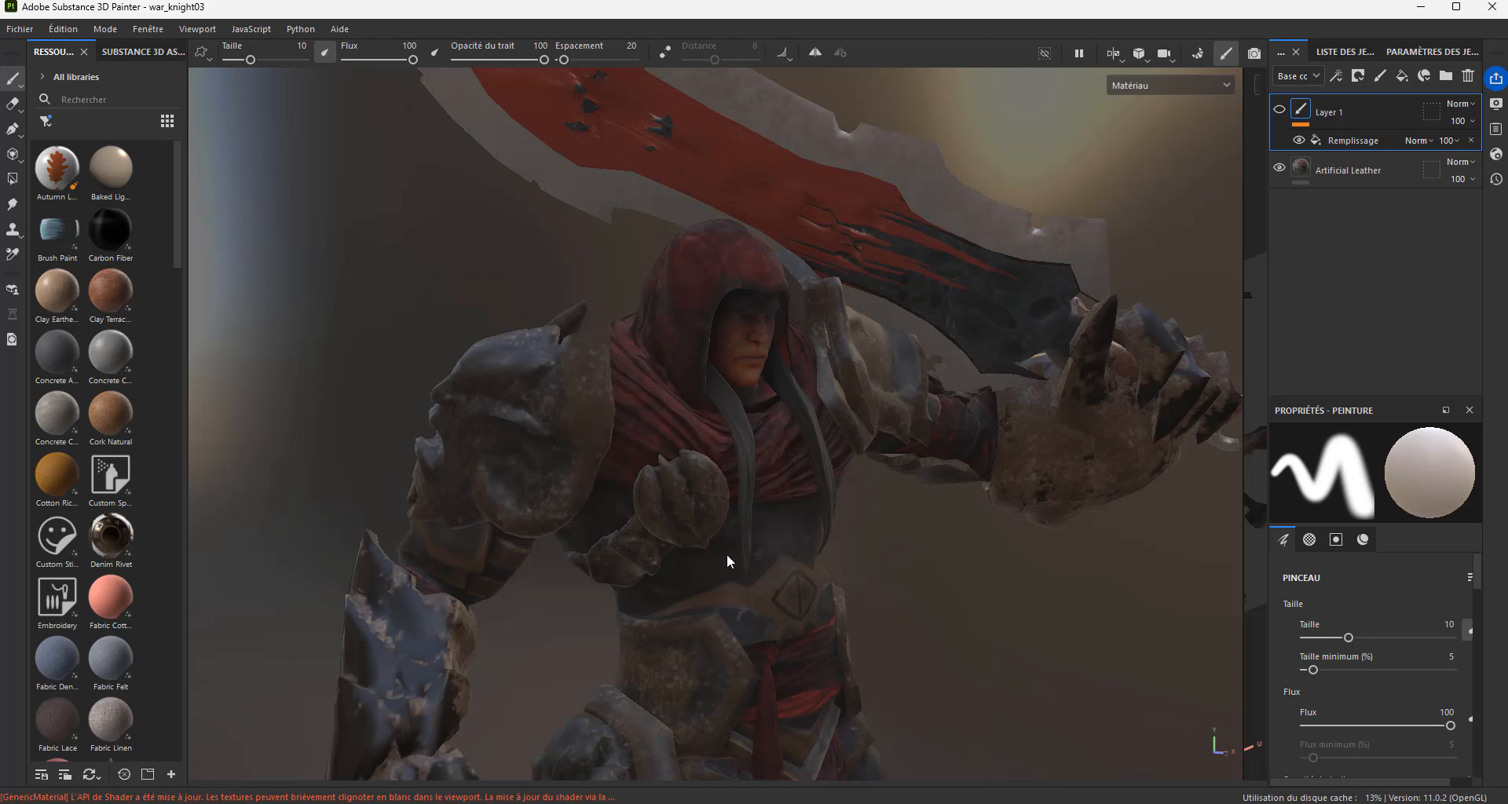
pyautogui.keyDown('alt'); pyautogui.moveTo(727, 554); pyautogui.dragTo(645, 606); pyautogui.keyUp('alt')
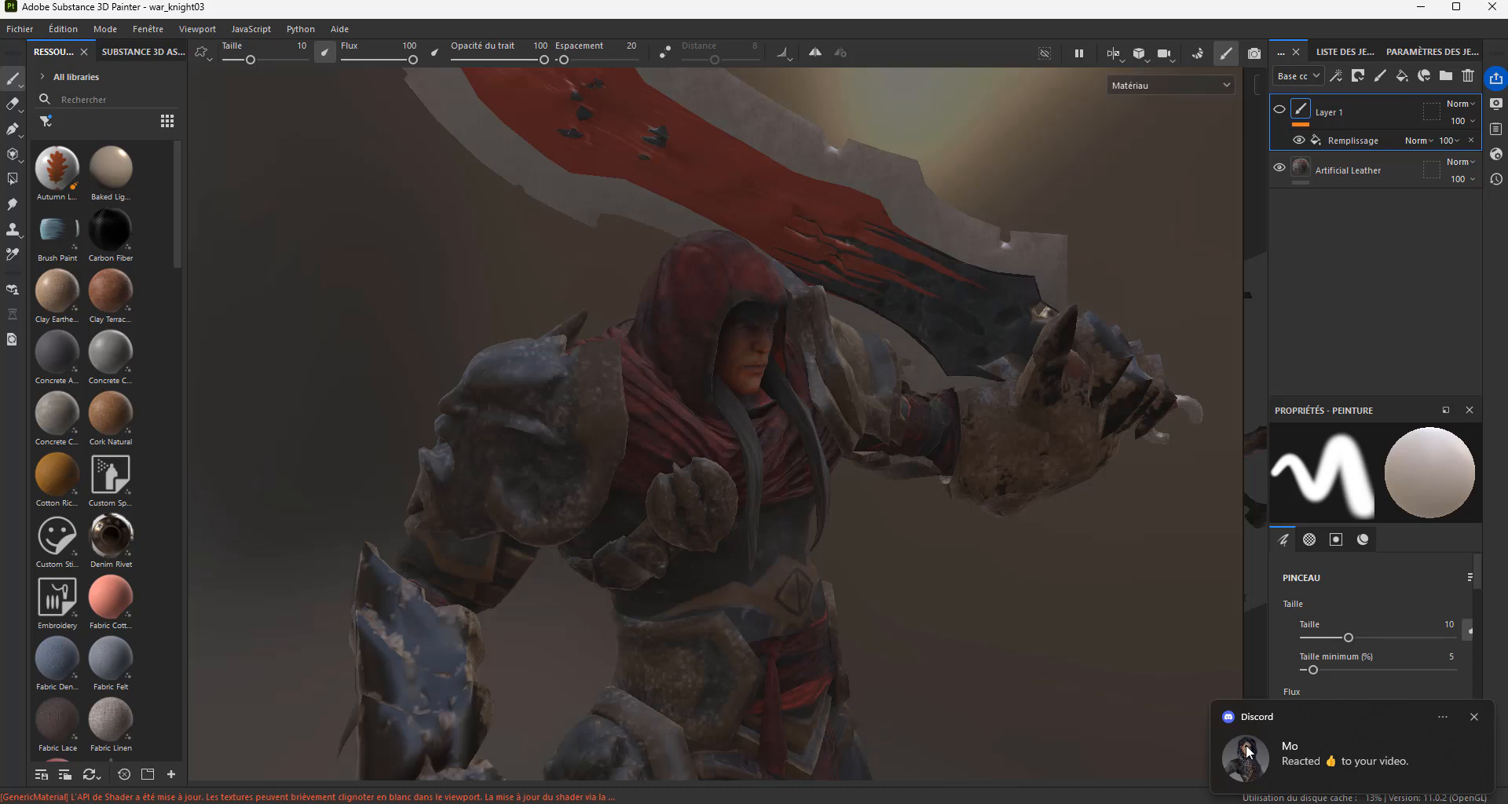
pyautogui.click(1474, 716)
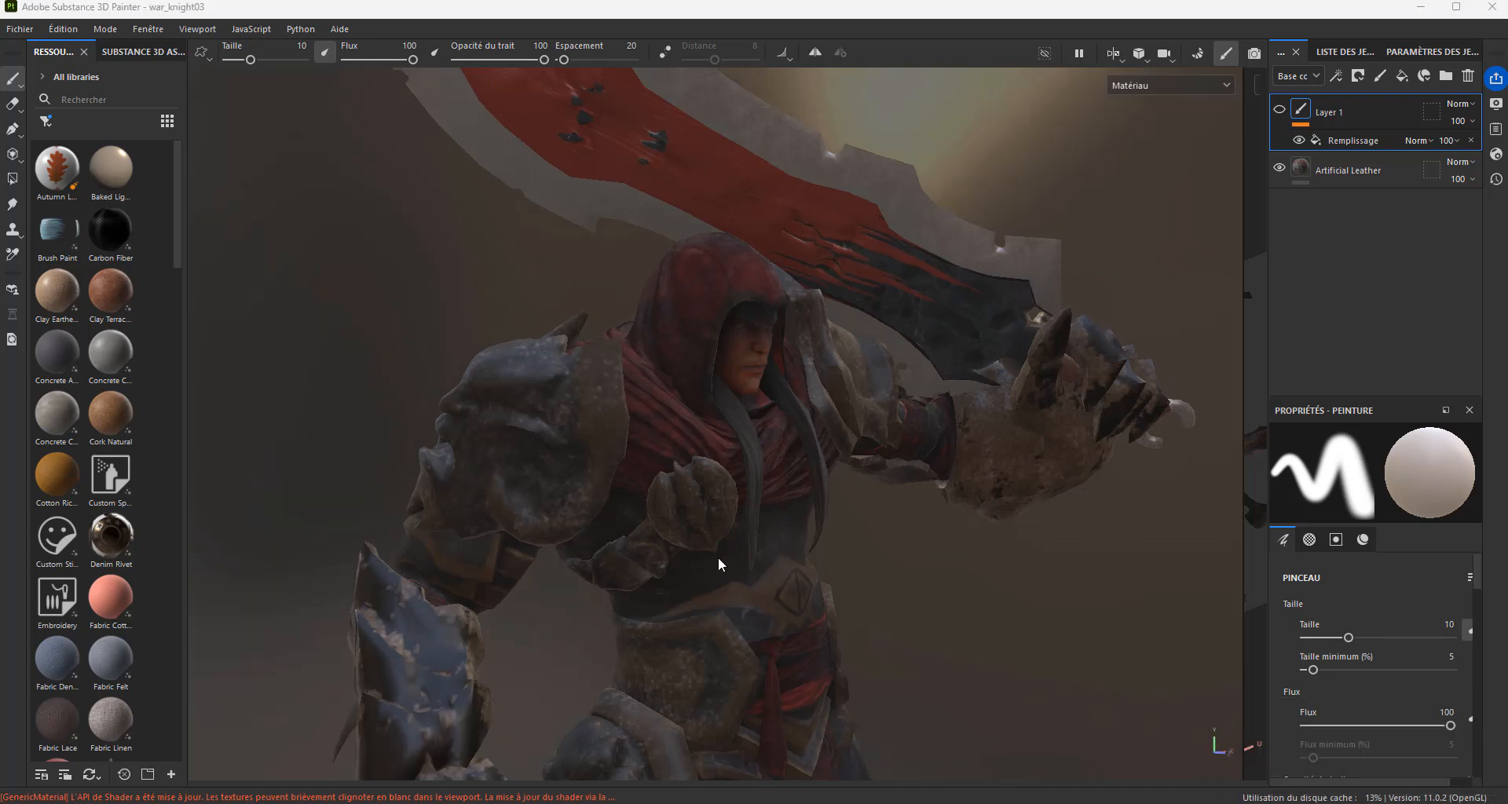
pyautogui.moveTo(642, 548)
pyautogui.keyDown('alt'); pyautogui.mouseDown()
pyautogui.moveTo(663, 532)
pyautogui.moveTo(626, 539)
pyautogui.moveTo(612, 600)
pyautogui.moveTo(591, 524)
pyautogui.moveTo(667, 554)
pyautogui.mouseUp(); pyautogui.keyUp('alt')
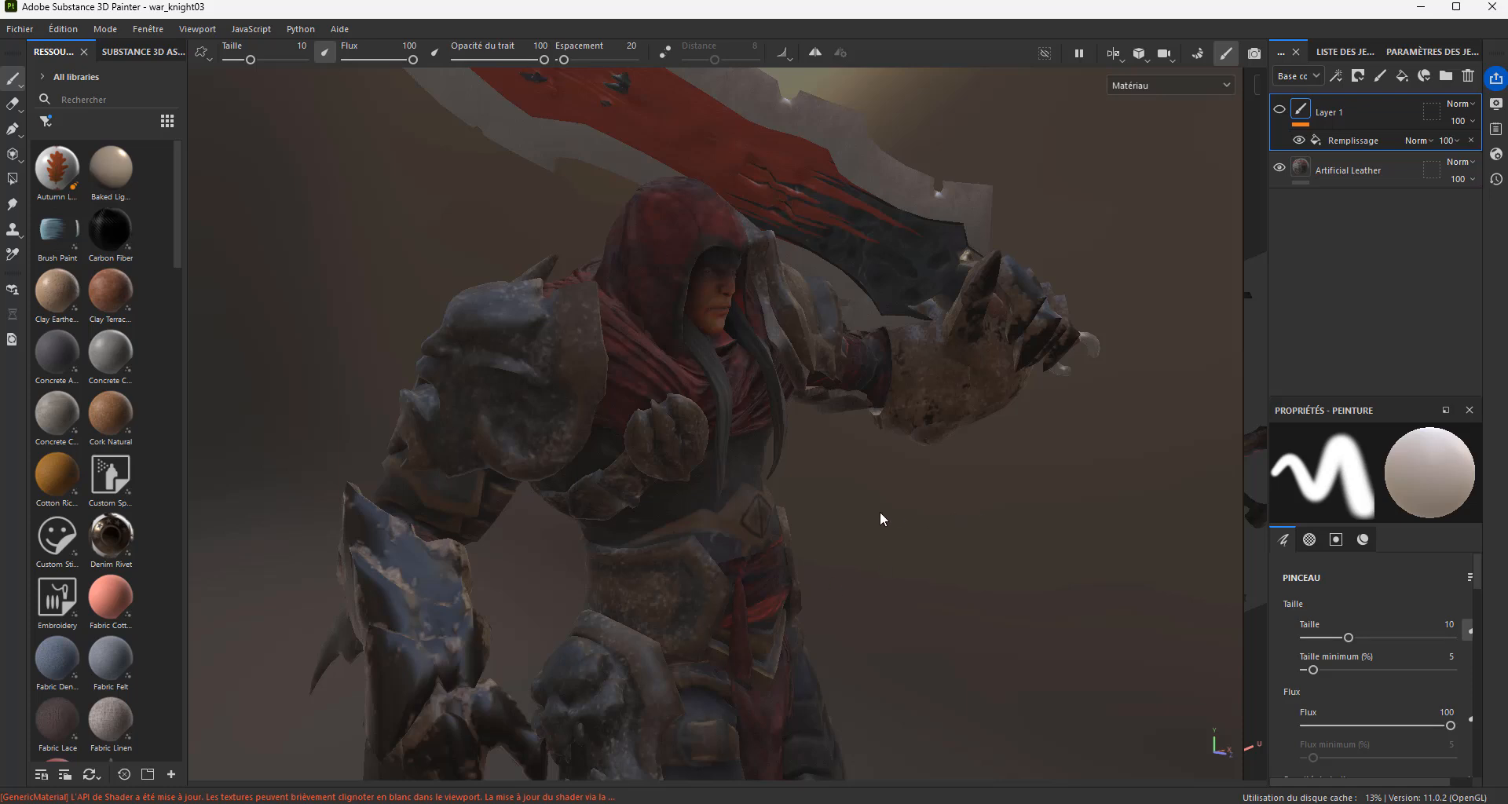
pyautogui.moveTo(741, 497)
pyautogui.keyDown('alt'); pyautogui.mouseDown()
pyautogui.moveTo(647, 498)
pyautogui.moveTo(848, 495)
pyautogui.moveTo(721, 484)
pyautogui.mouseUp(); pyautogui.keyUp('alt')
pyautogui.keyDown('alt'); pyautogui.moveTo(748, 532); pyautogui.dragTo(573, 524, button='right'); pyautogui.keyUp('alt')
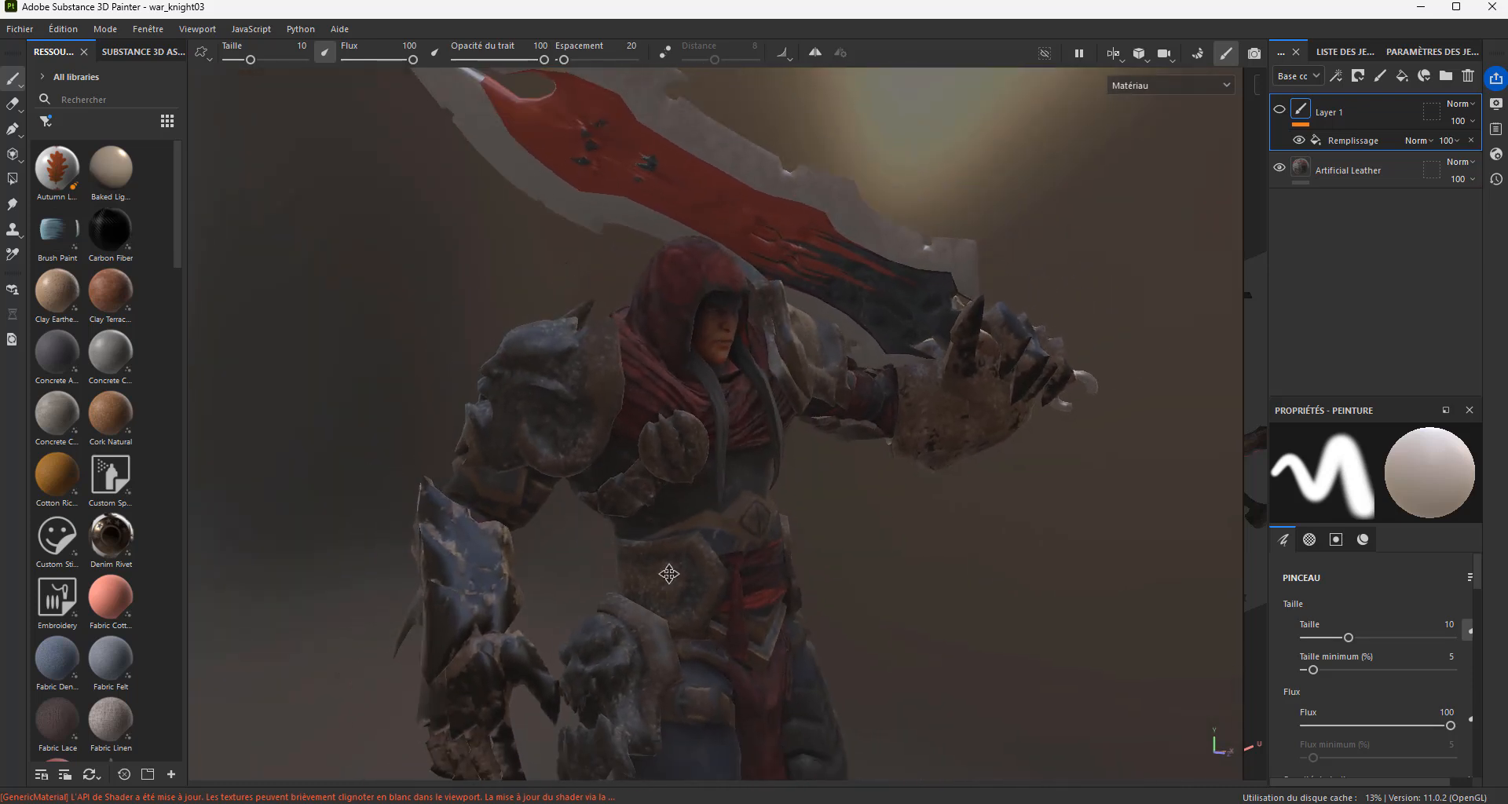
pyautogui.keyDown('alt'); pyautogui.moveTo(669, 576); pyautogui.dragTo(637, 508, button='middle'); pyautogui.keyUp('alt')
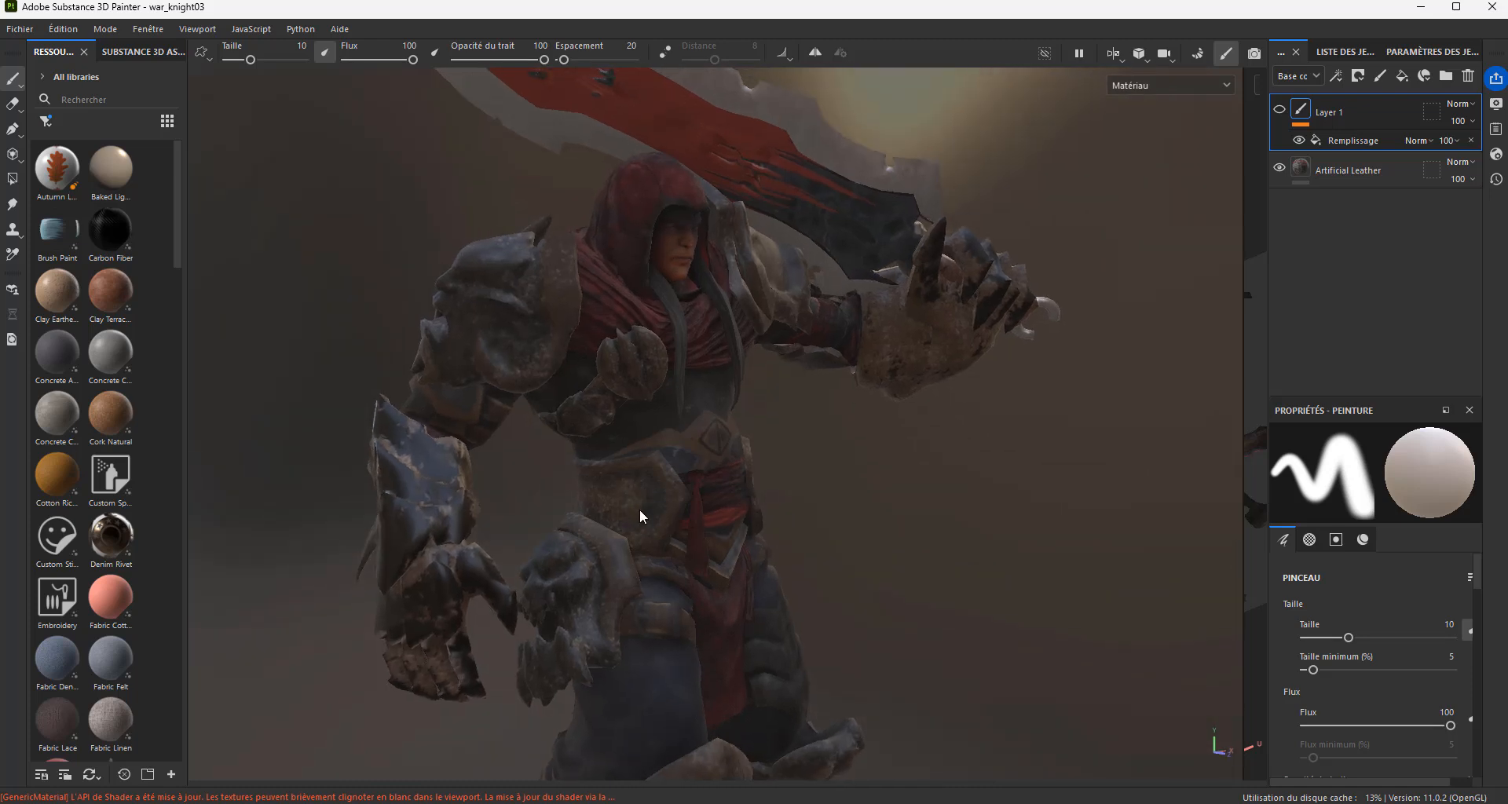
pyautogui.keyDown('alt'); pyautogui.moveTo(640, 516); pyautogui.dragTo(769, 503, button='right'); pyautogui.keyUp('alt')
pyautogui.keyDown('alt'); pyautogui.moveTo(714, 496); pyautogui.dragTo(752, 564, button='middle'); pyautogui.keyUp('alt')
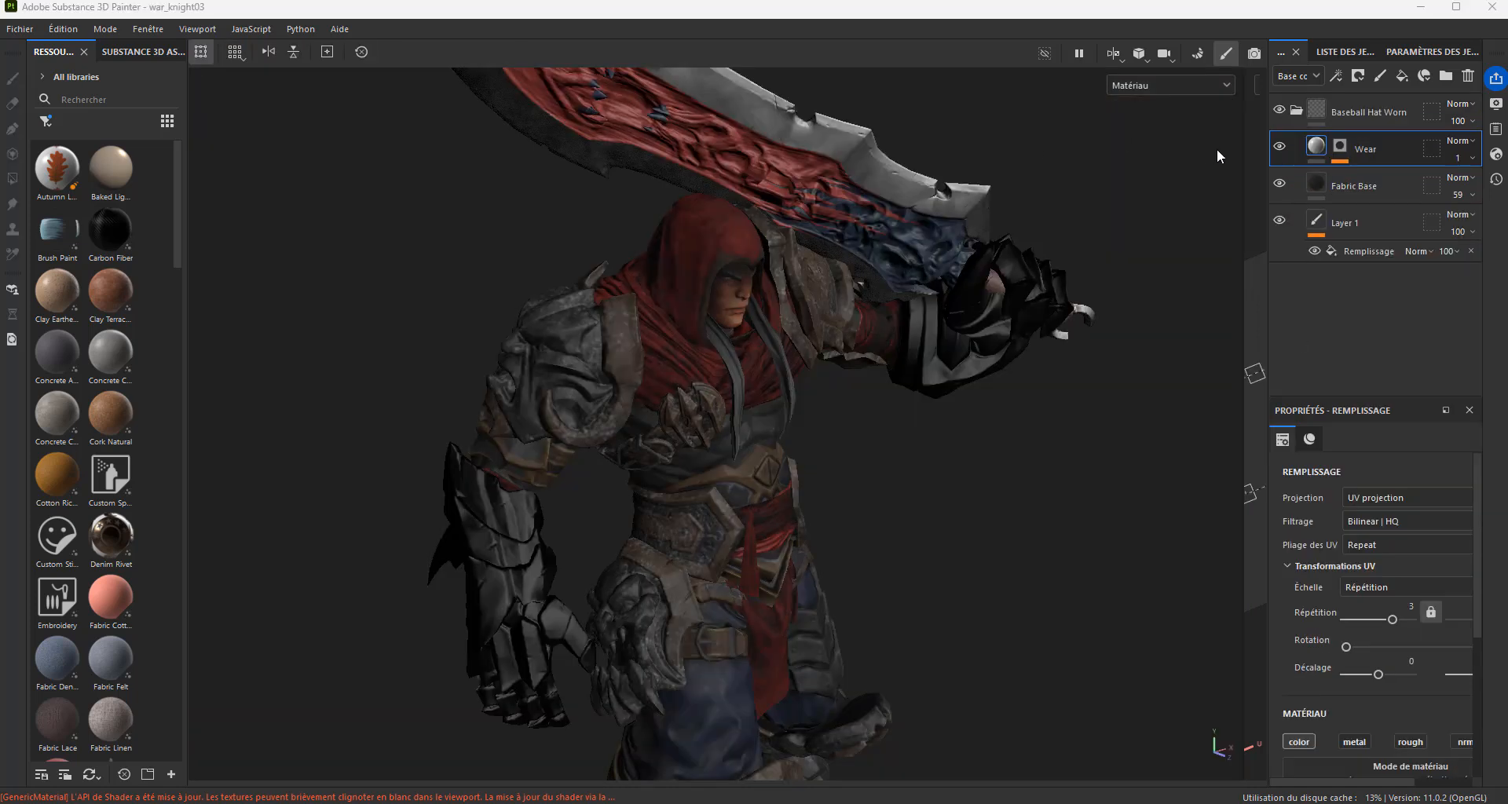
# Step: Start a new project and select wooden_stool_02_1k.fbx from the EXERCICE_UV_Mapping folder as its mesh
pyautogui.click(30, 32)
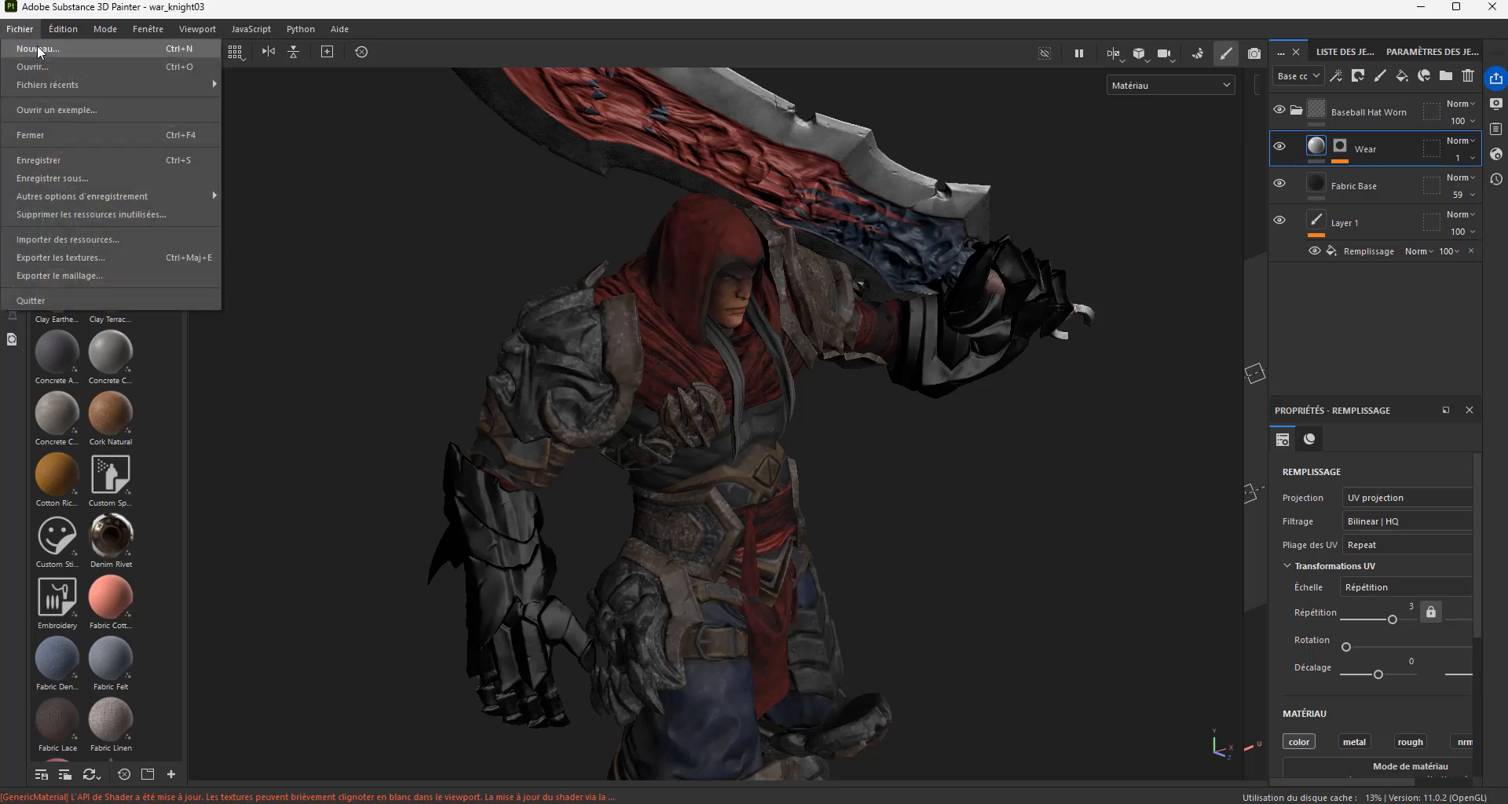
pyautogui.click(36, 46)
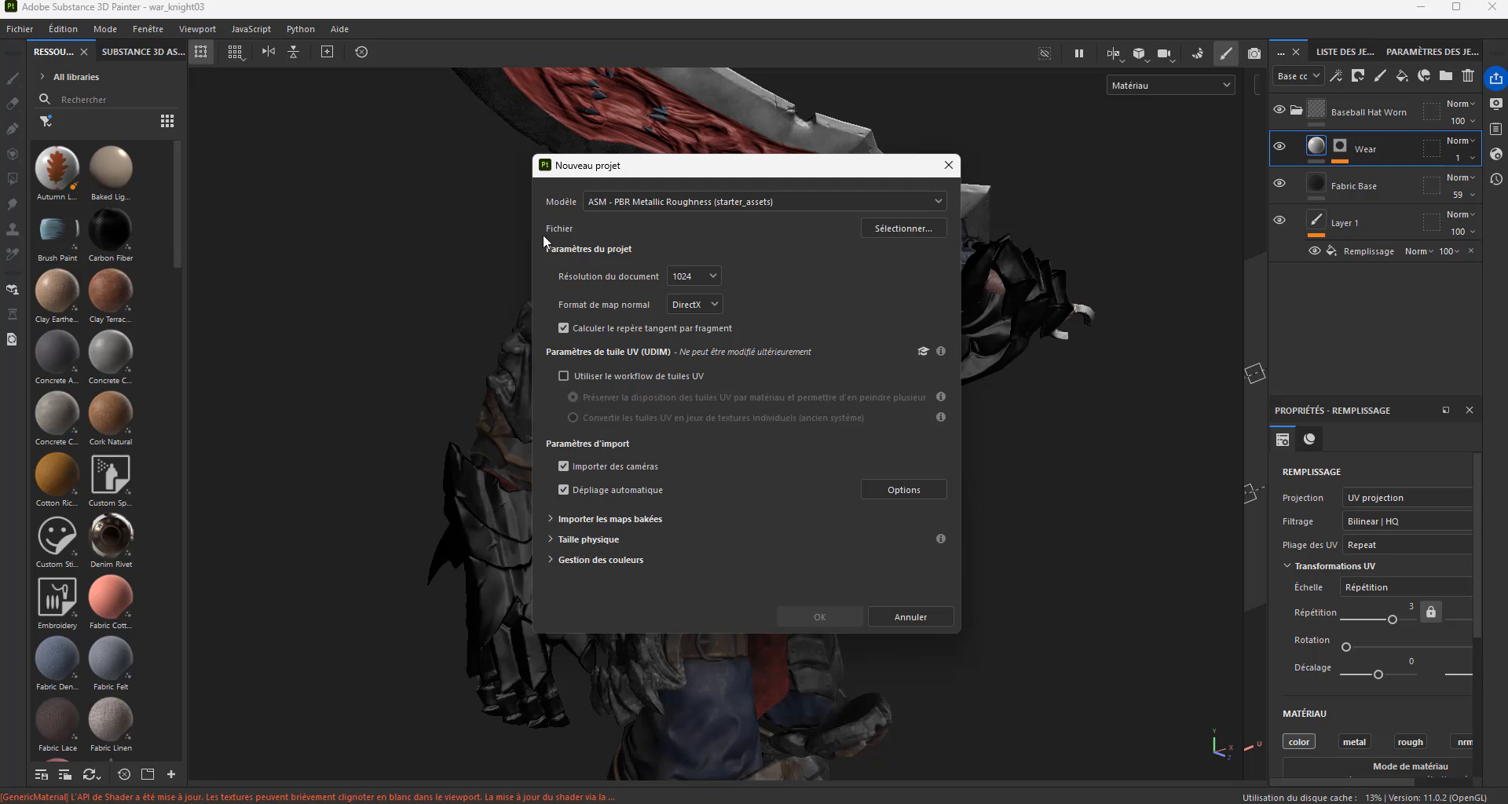
pyautogui.click(917, 228)
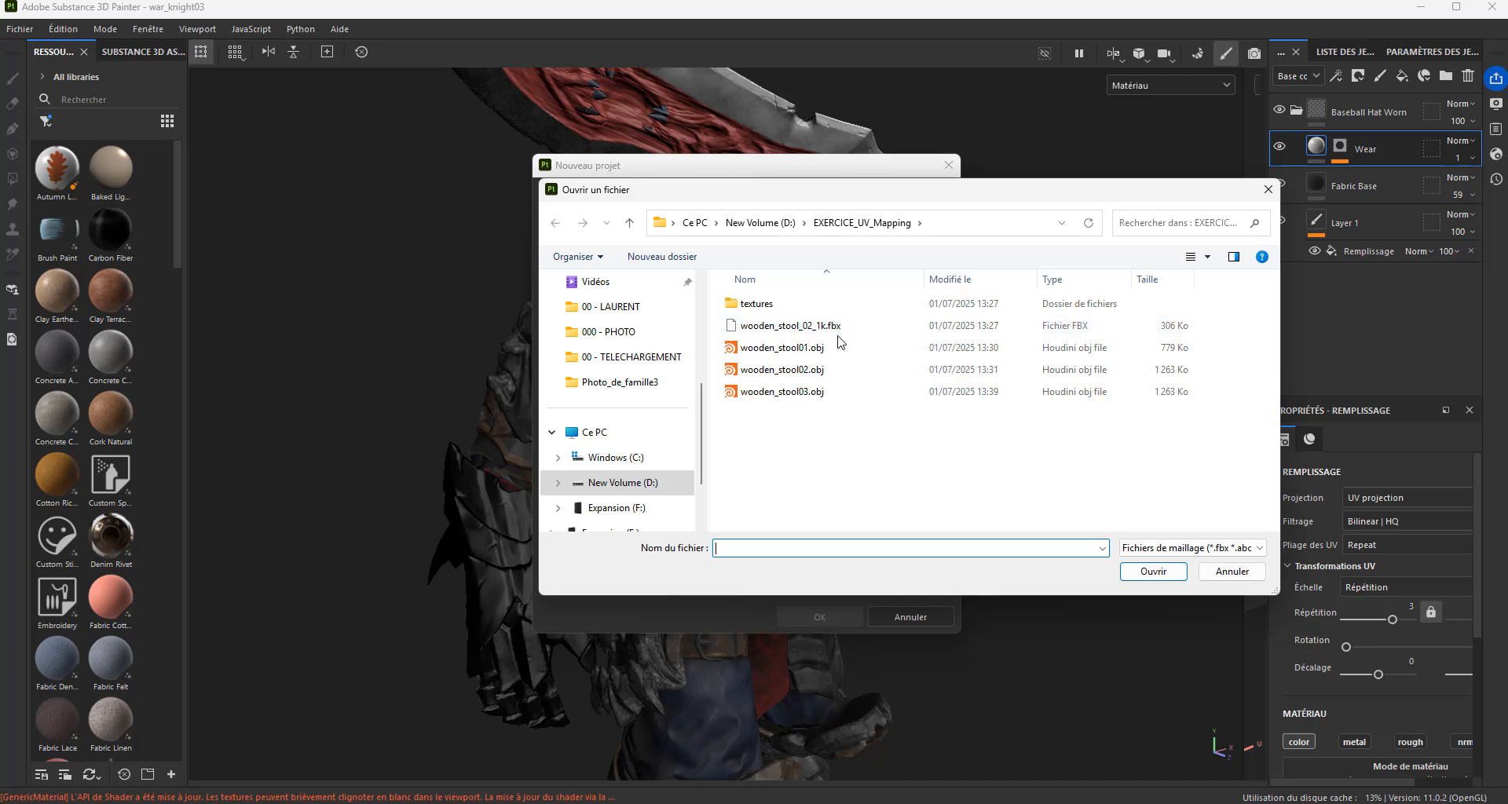
pyautogui.click(1225, 549)
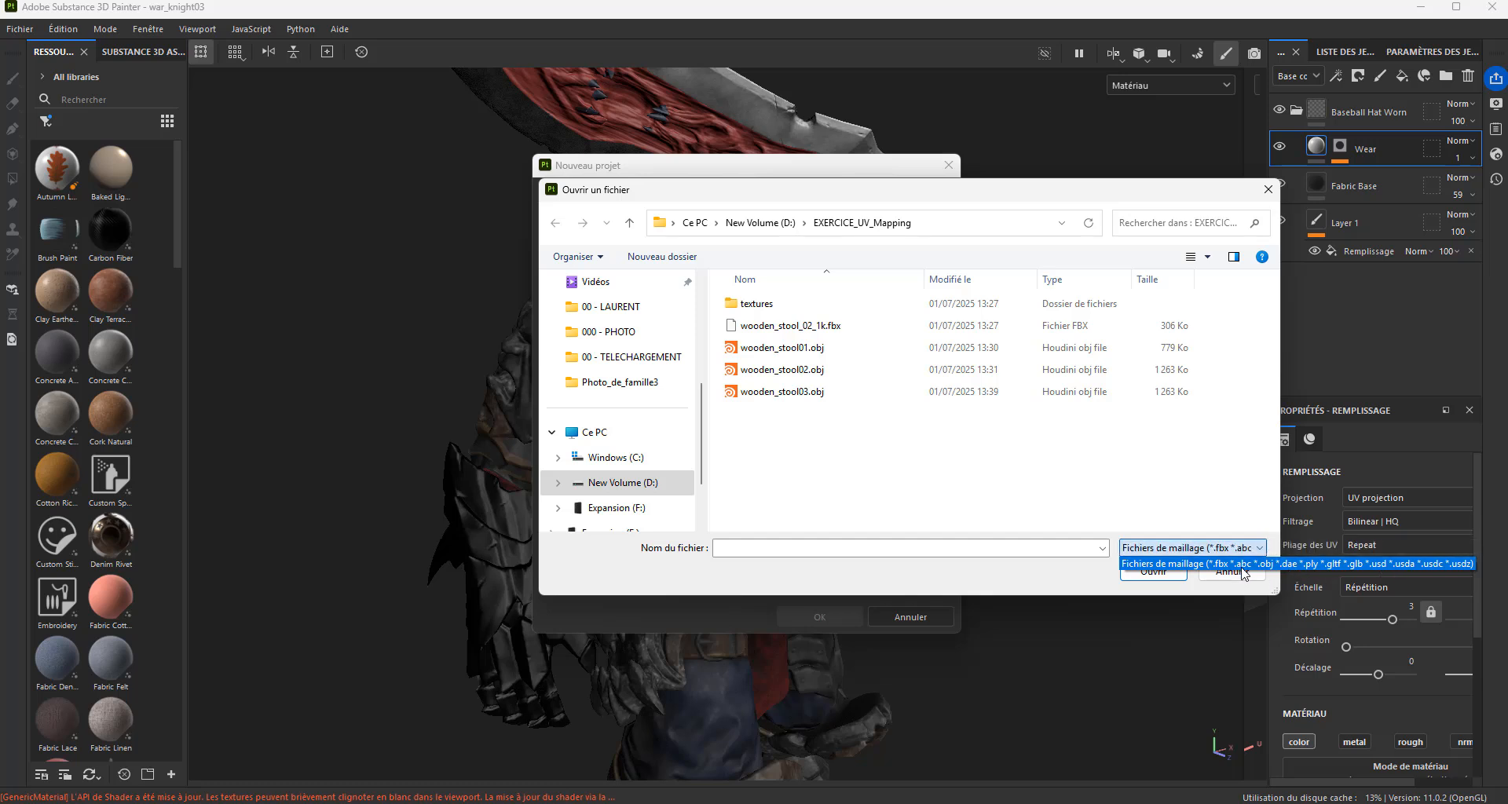
pyautogui.click(836, 472)
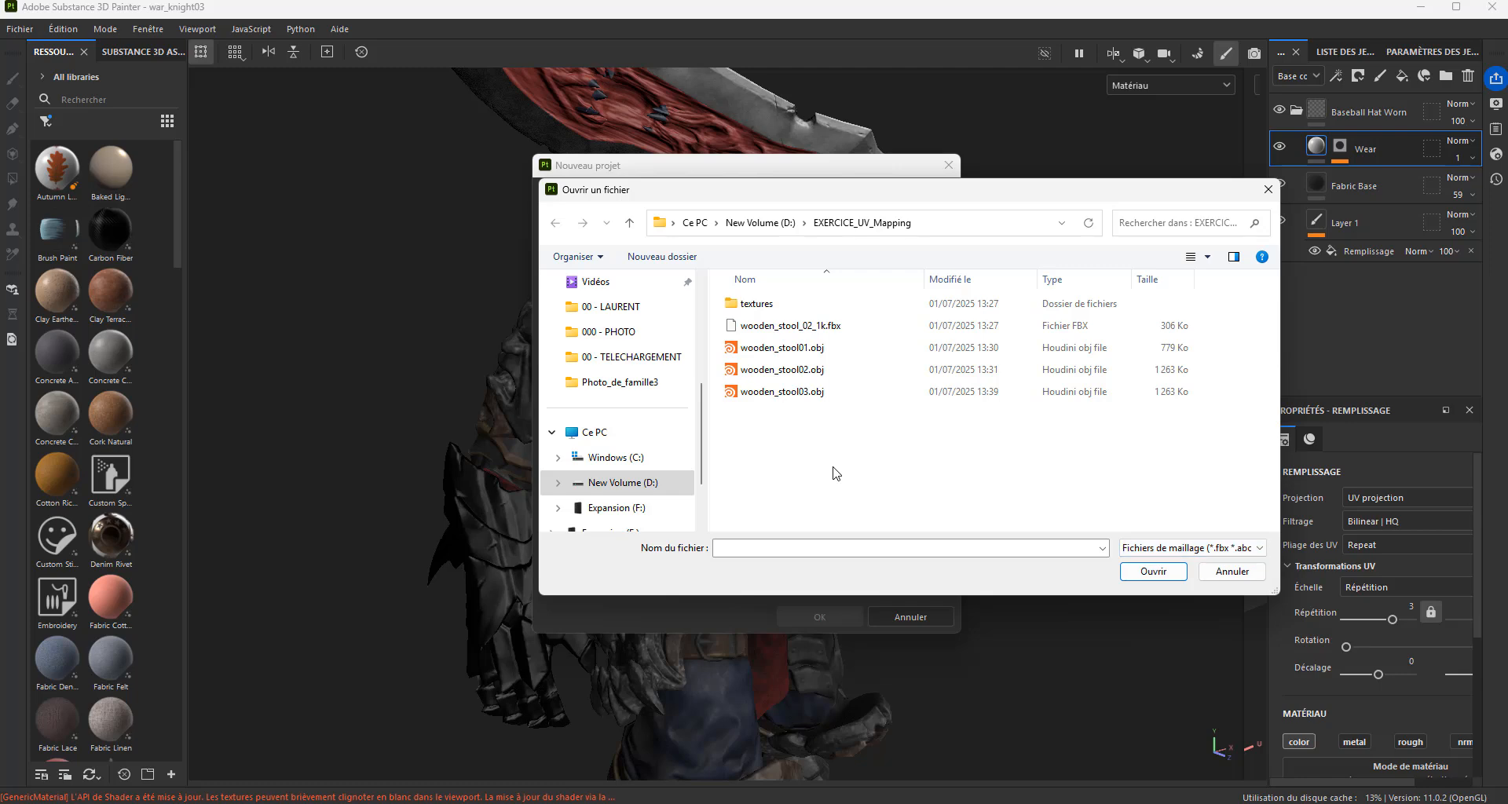
pyautogui.click(796, 326)
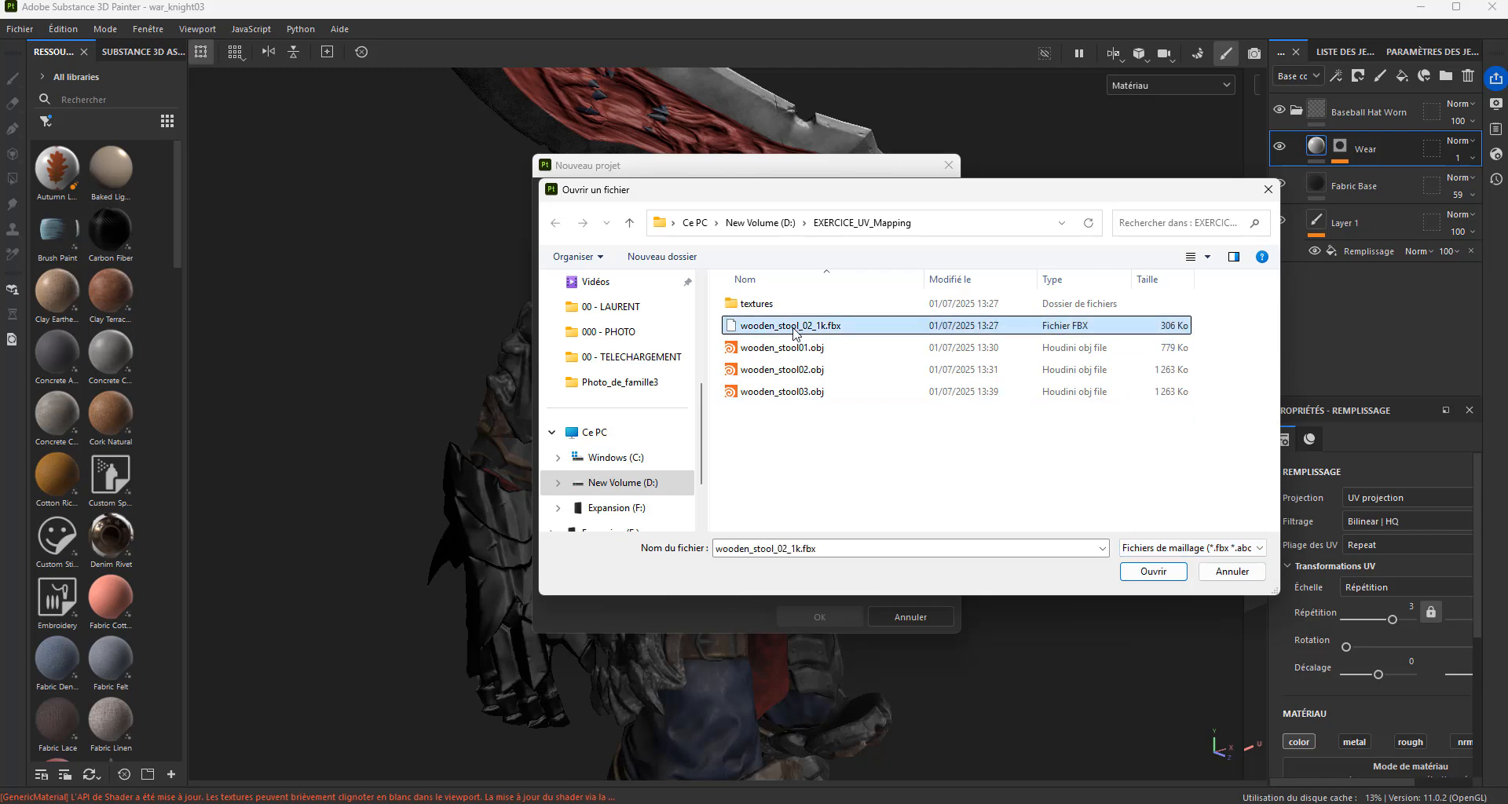
pyautogui.doubleClick(794, 327)
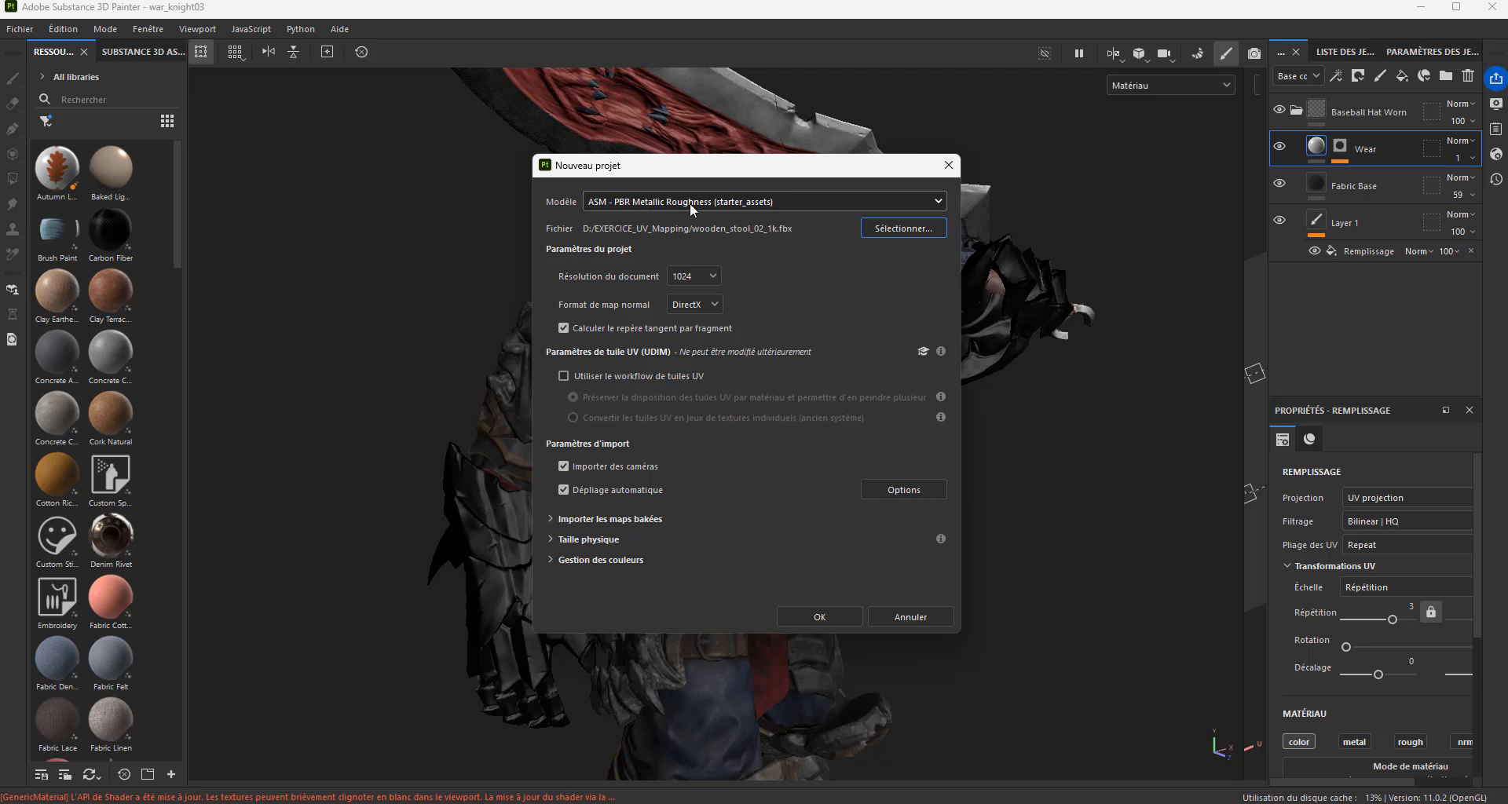
# Step: Review the available project templates and choose ASM - PBR Metallic Roughness (starter_assets)
pyautogui.click(763, 200)
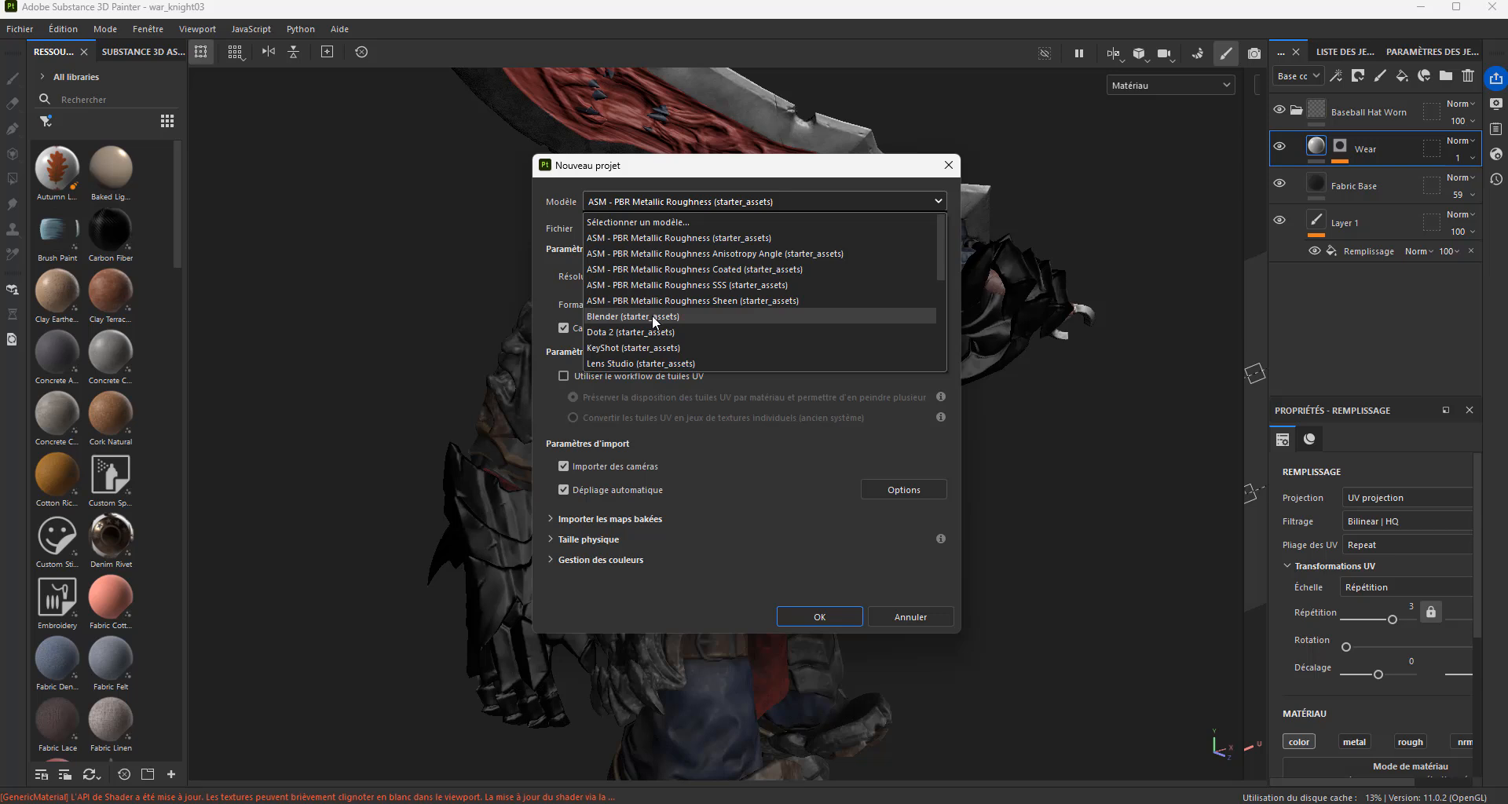
pyautogui.scroll(-1, 653, 316)
pyautogui.scroll(-4, 645, 338)
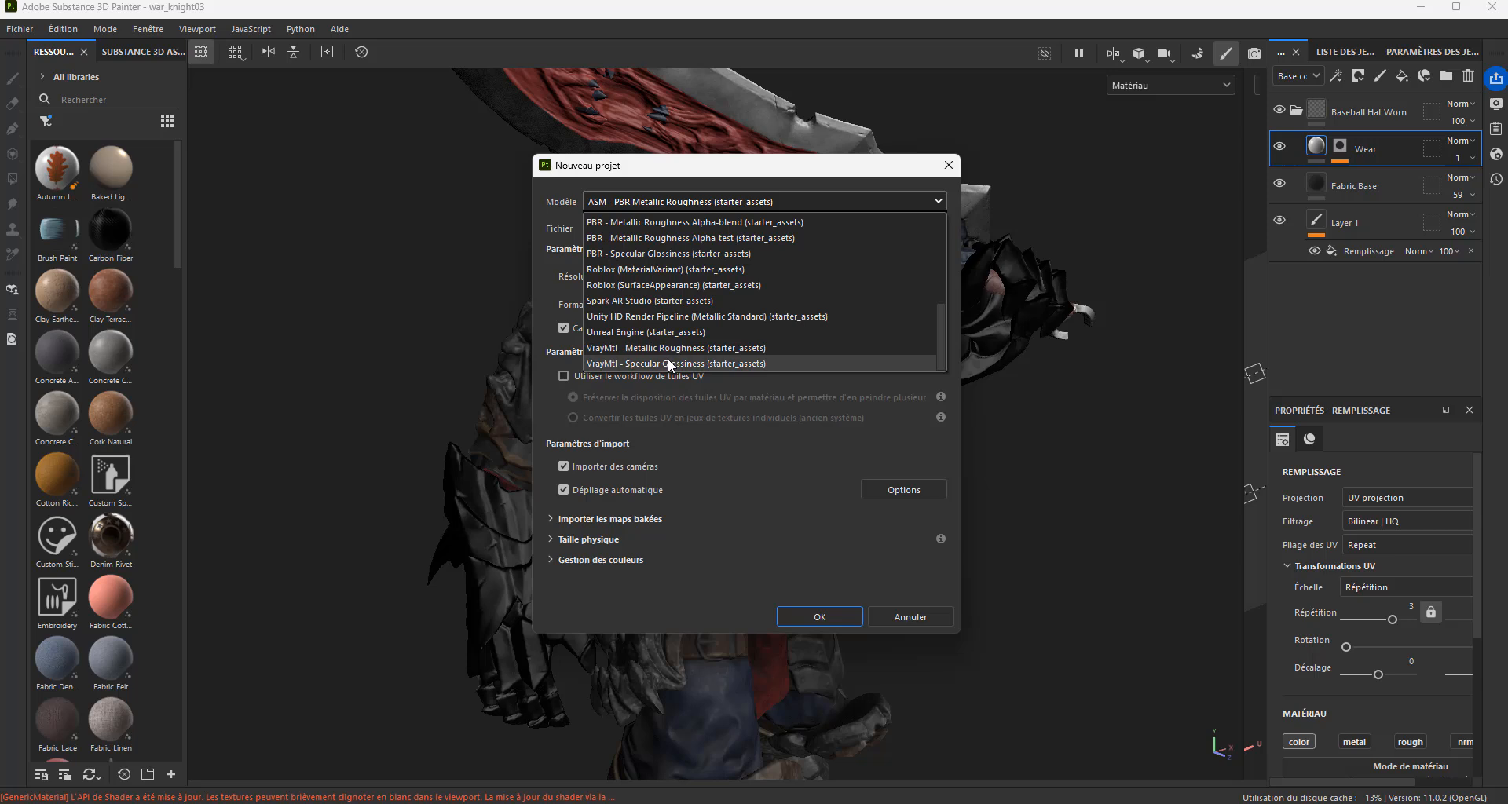
pyautogui.scroll(5, 668, 359)
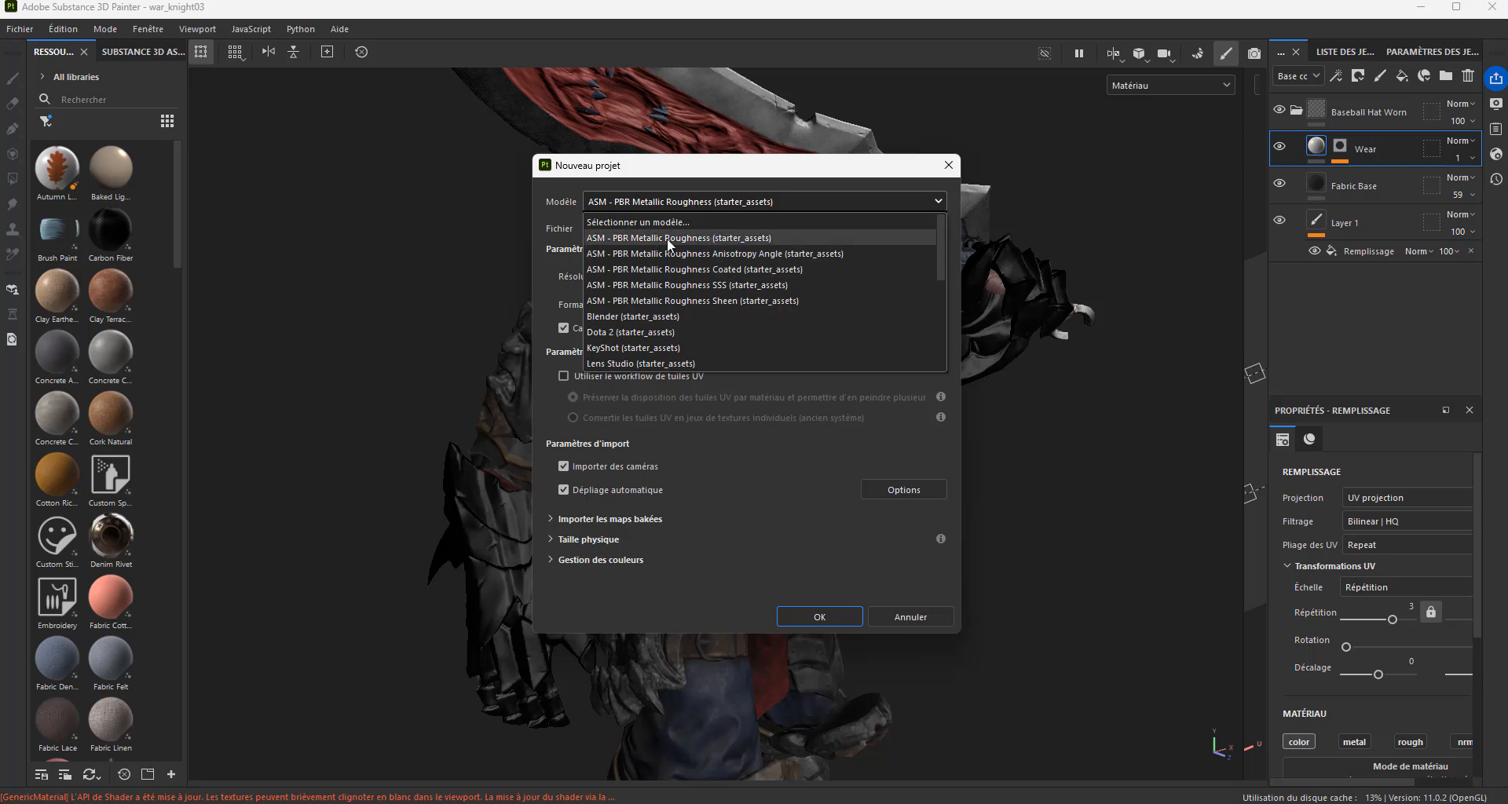
pyautogui.click(623, 238)
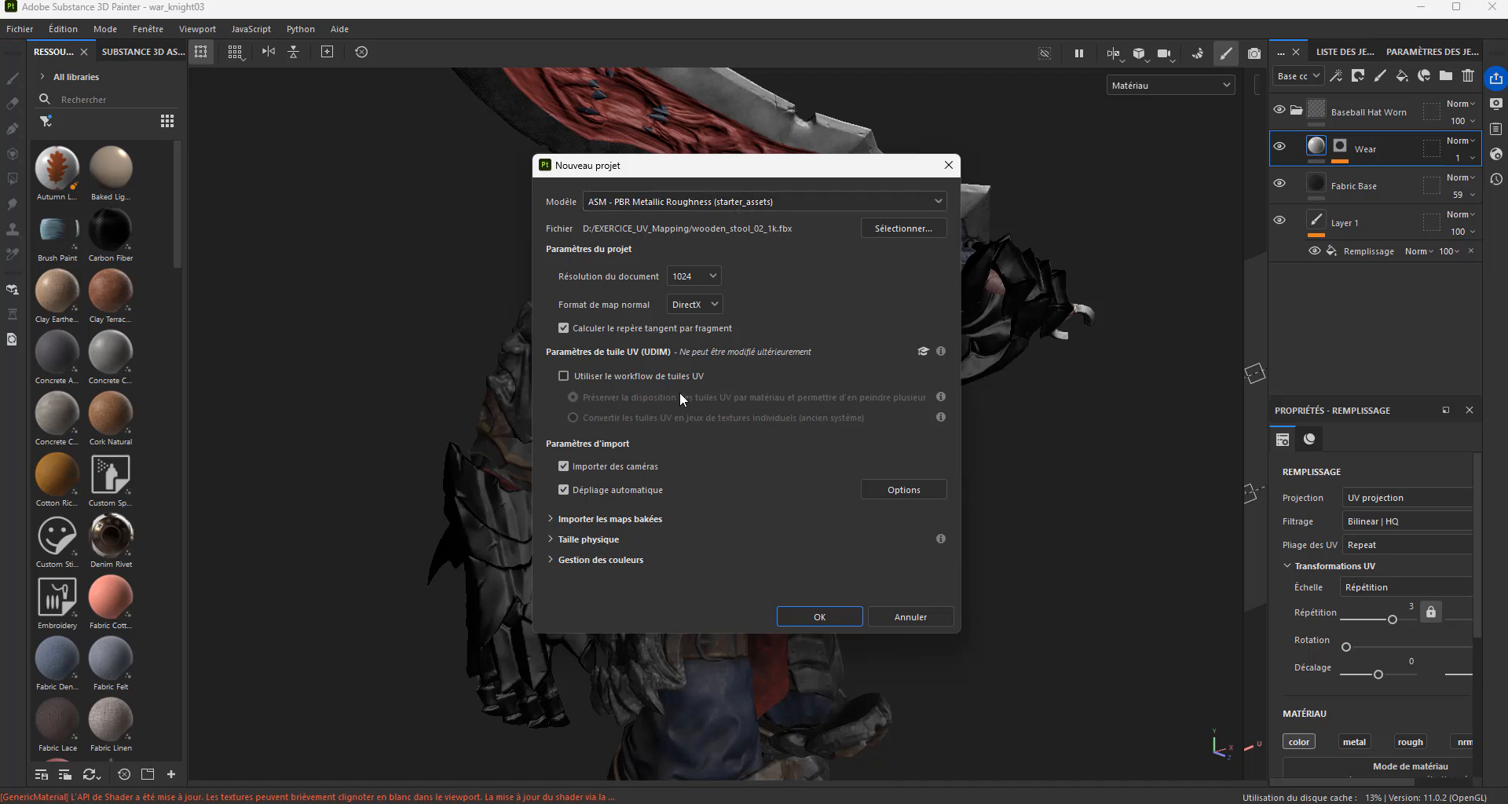
# Step: Keep the document resolution at 1024 and create the project, discarding the unsaved changes to the knight project
pyautogui.click(710, 278)
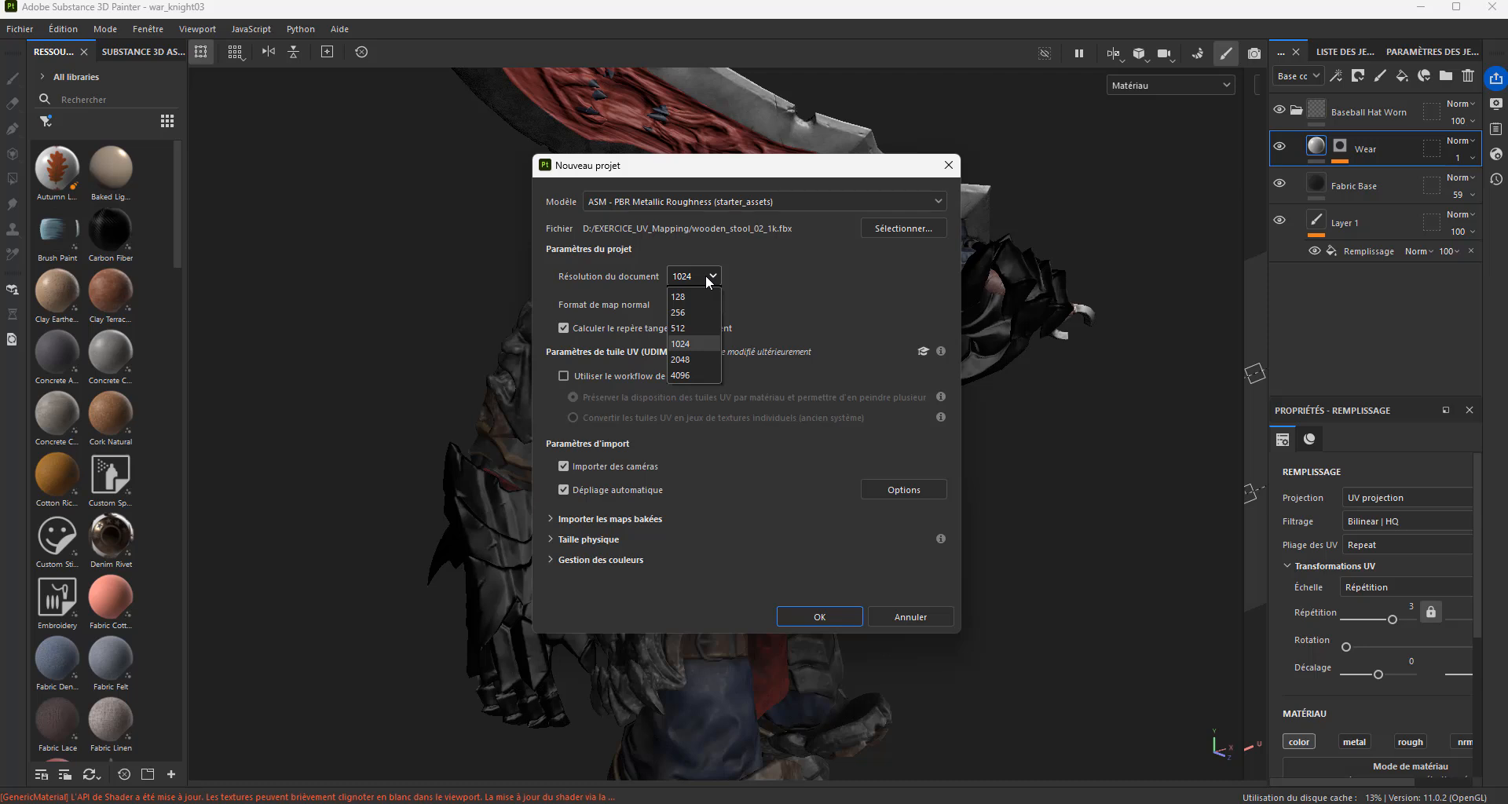
pyautogui.click(796, 275)
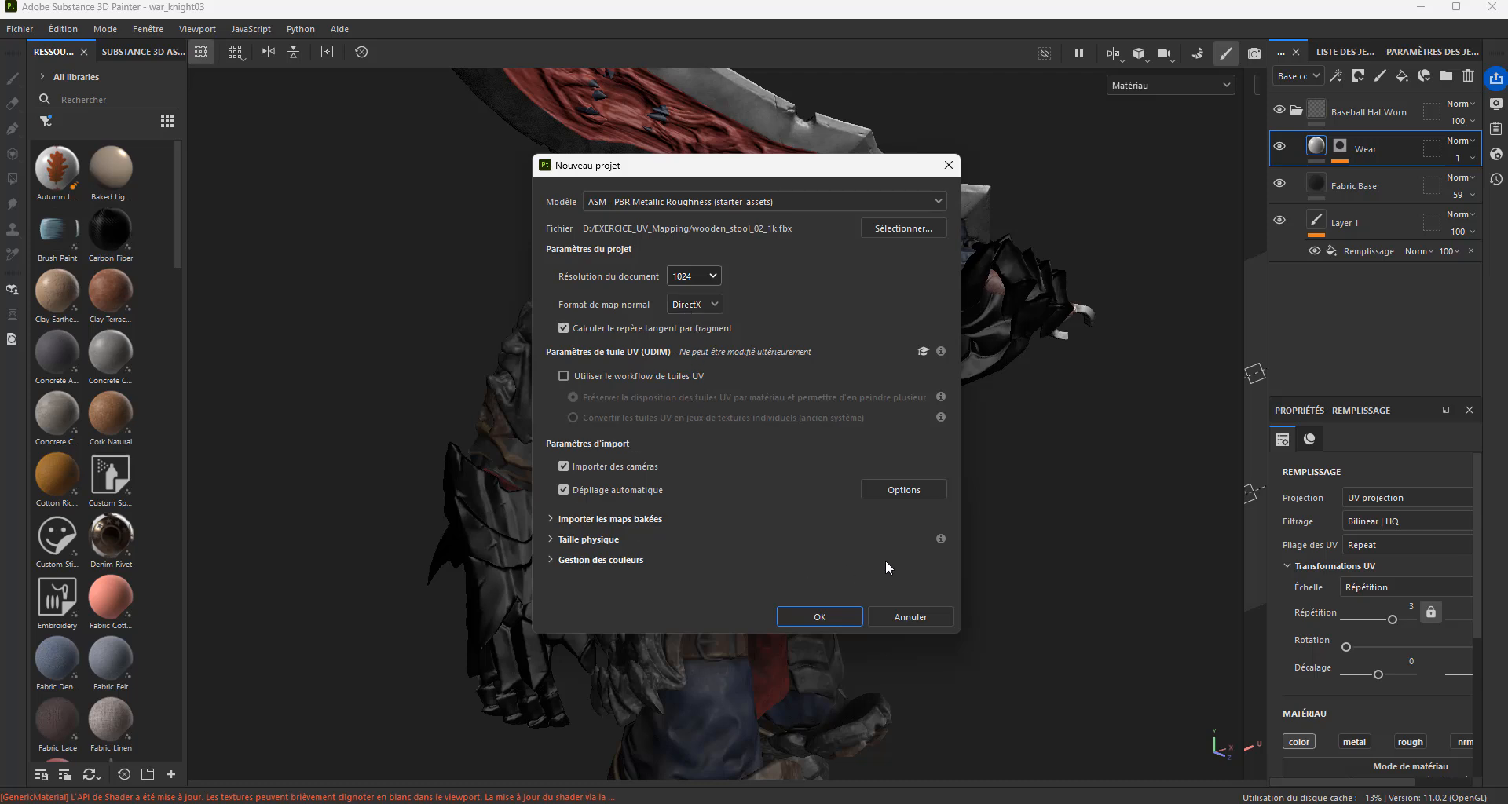
pyautogui.click(804, 618)
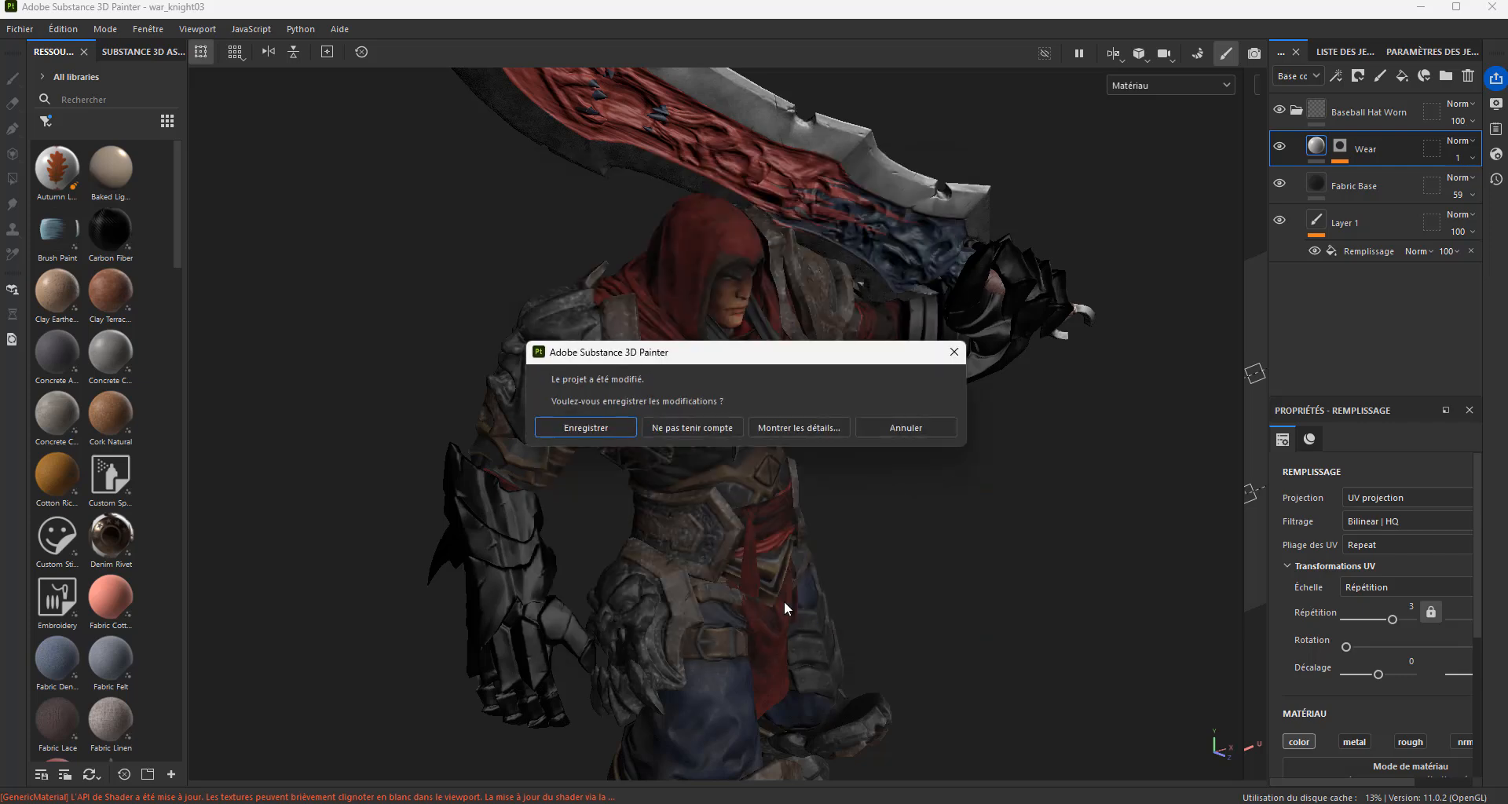
pyautogui.click(691, 428)
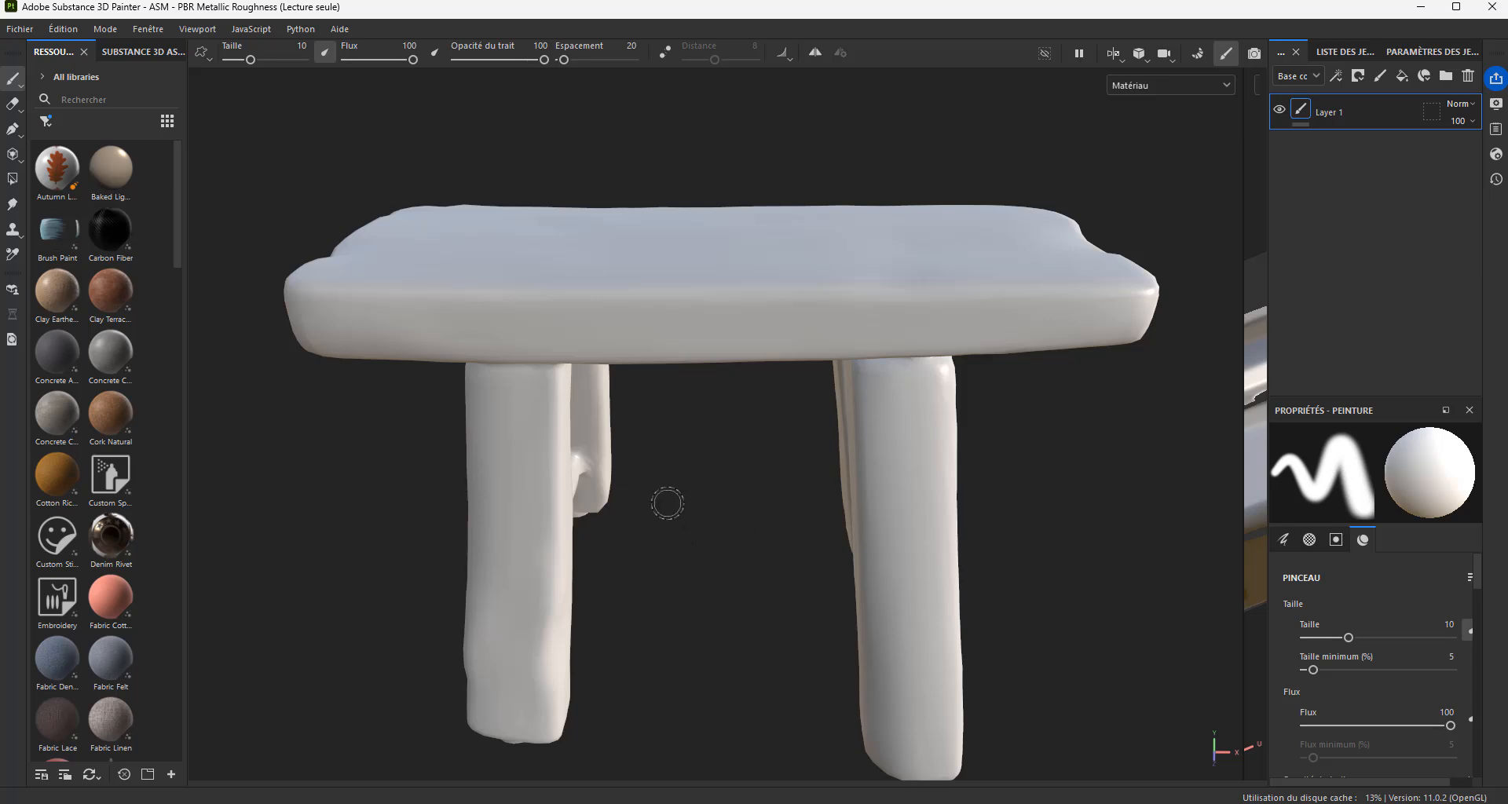
# Step: Frame the whole stool at an angle and rearrange the workspace to show its 2D UV view beside the 3D view
pyautogui.moveTo(667, 502)
pyautogui.keyDown('alt'); pyautogui.mouseDown()
pyautogui.moveTo(788, 536)
pyautogui.moveTo(781, 521)
pyautogui.mouseUp(); pyautogui.keyUp('alt')
pyautogui.keyDown('alt'); pyautogui.moveTo(781, 521); pyautogui.dragTo(663, 519, button='right'); pyautogui.keyUp('alt')
pyautogui.keyDown('alt'); pyautogui.moveTo(770, 566); pyautogui.dragTo(727, 547, button='middle'); pyautogui.keyUp('alt')
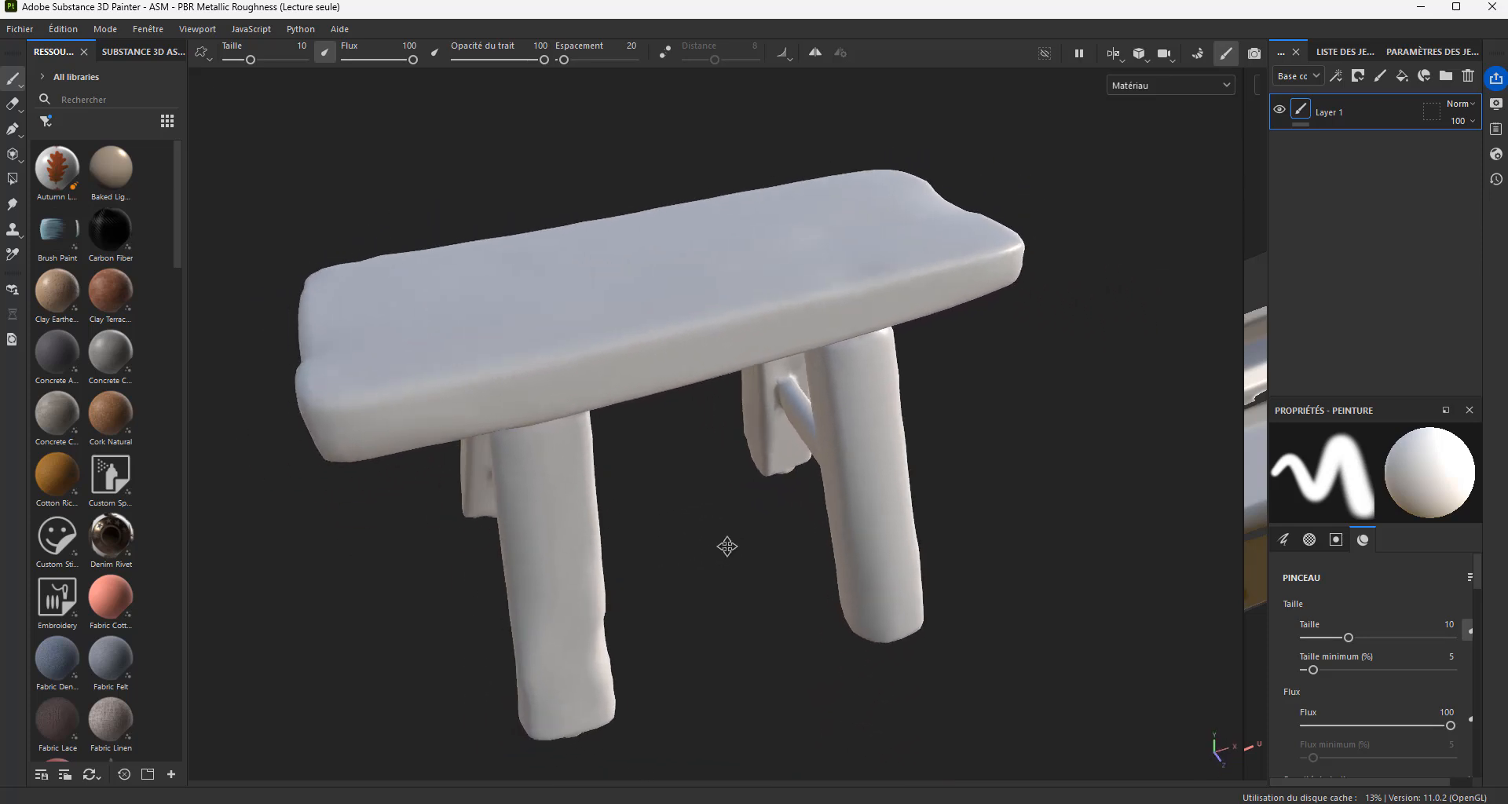
pyautogui.moveTo(726, 549)
pyautogui.keyDown('alt'); pyautogui.mouseDown()
pyautogui.moveTo(703, 530)
pyautogui.moveTo(731, 542)
pyautogui.mouseUp(); pyautogui.keyUp('alt')
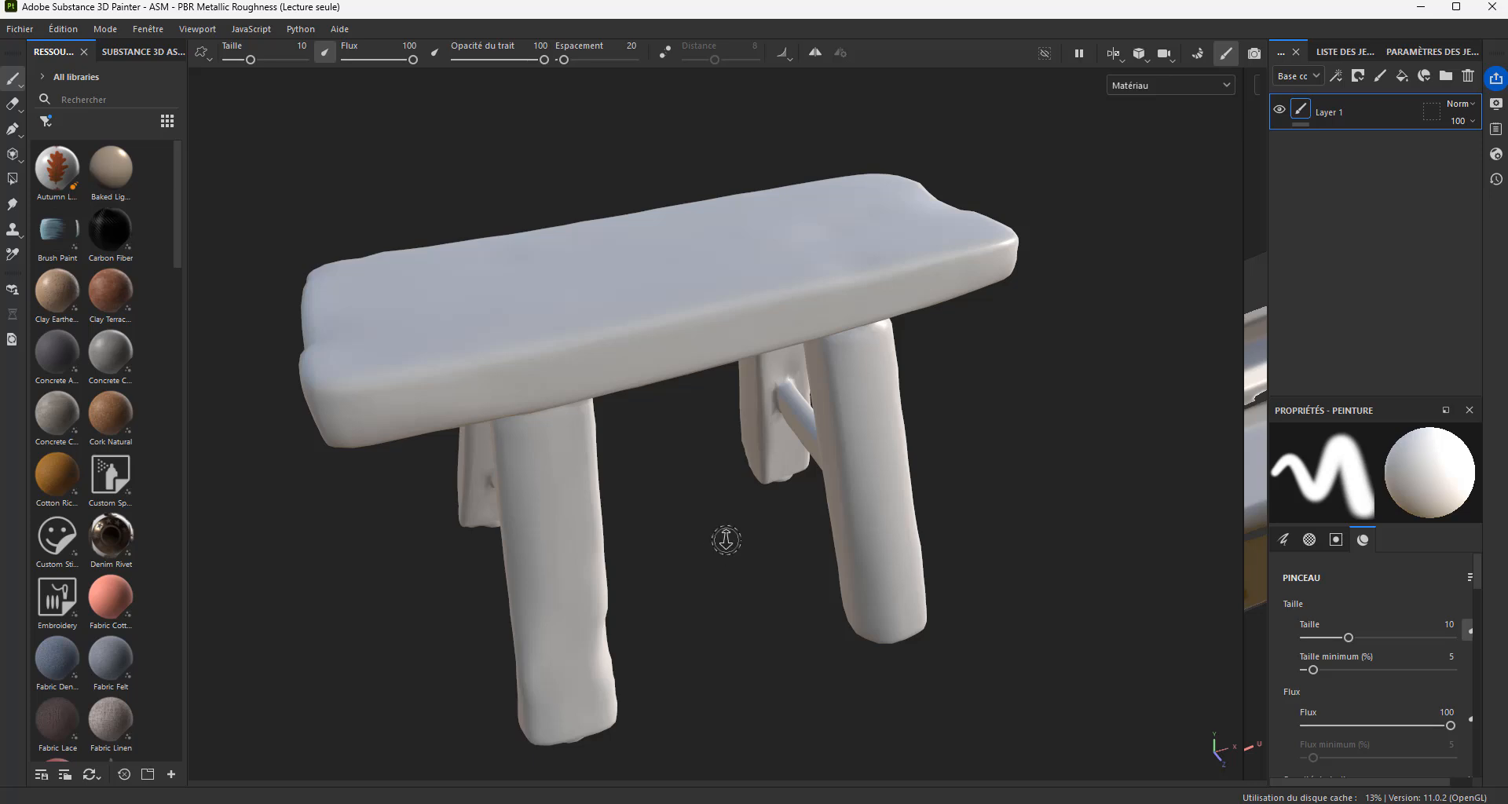
pyautogui.moveTo(724, 539)
pyautogui.keyDown('alt'); pyautogui.mouseDown()
pyautogui.moveTo(667, 630)
pyautogui.moveTo(709, 540)
pyautogui.moveTo(812, 492)
pyautogui.moveTo(747, 531)
pyautogui.moveTo(759, 557)
pyautogui.mouseUp(); pyautogui.keyUp('alt')
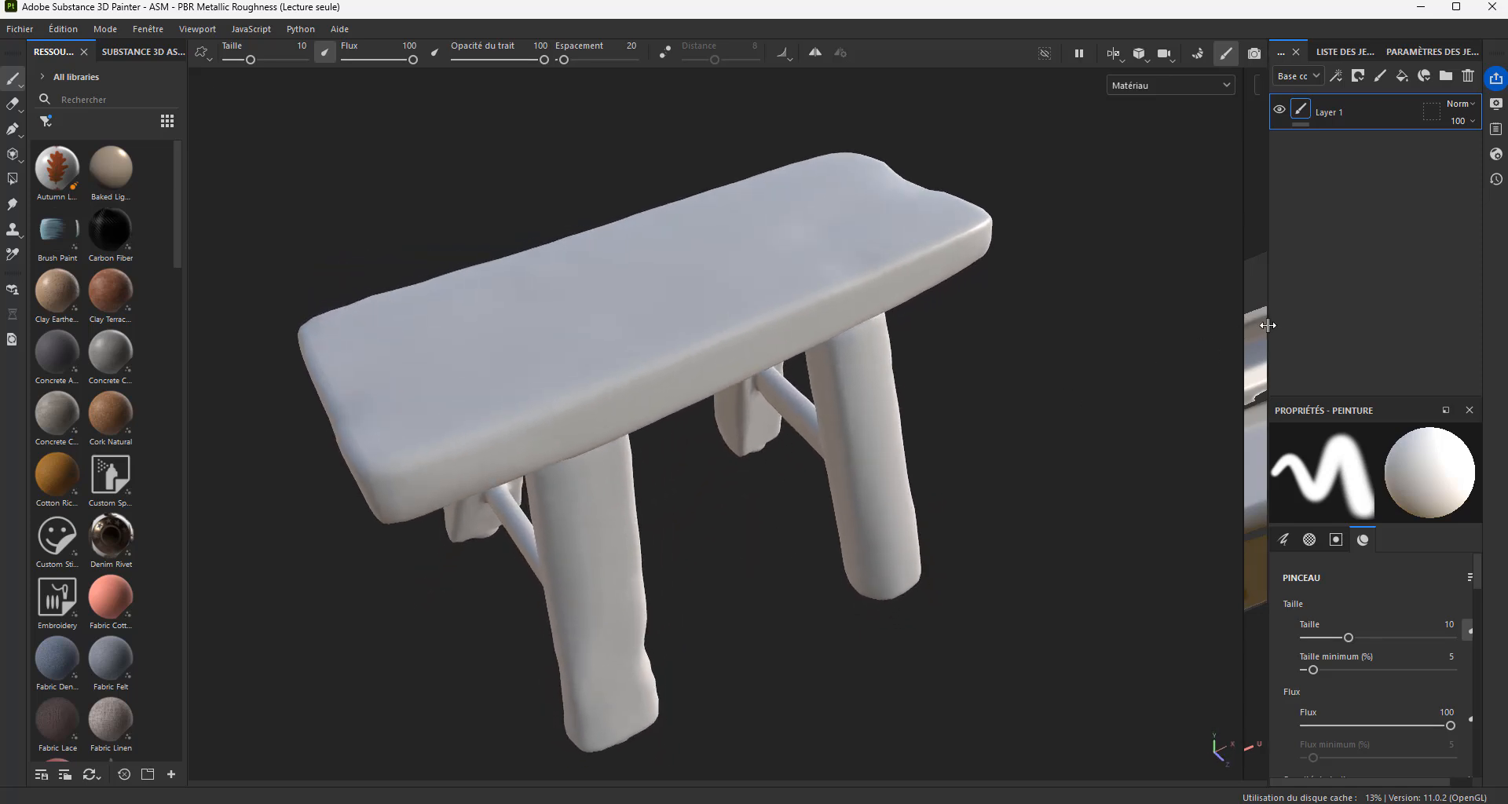
pyautogui.moveTo(1269, 325); pyautogui.dragTo(761, 358)
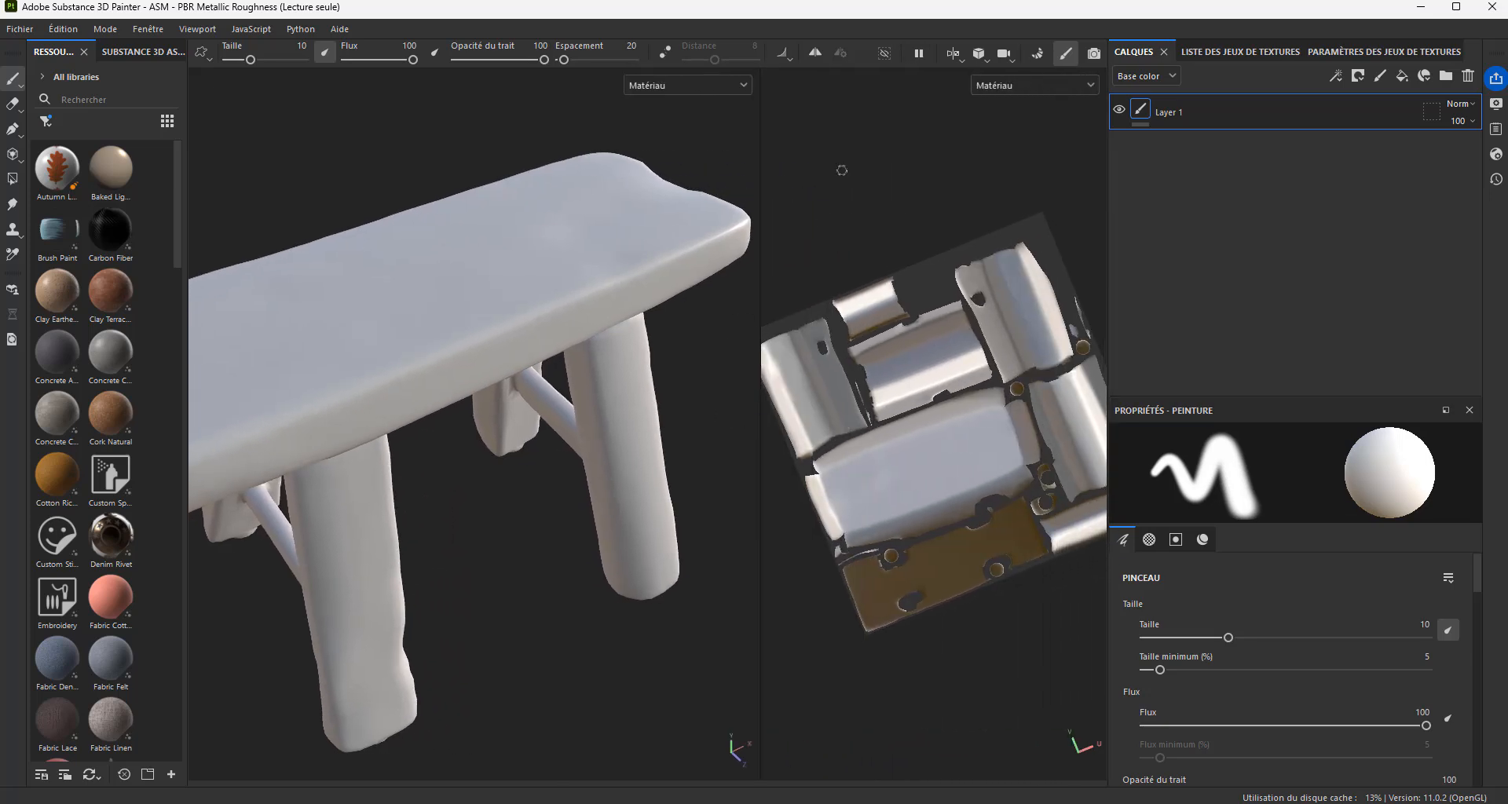
pyautogui.moveTo(532, 481)
pyautogui.keyDown('alt'); pyautogui.mouseDown()
pyautogui.moveTo(451, 481)
pyautogui.moveTo(470, 482)
pyautogui.mouseUp(); pyautogui.keyUp('alt')
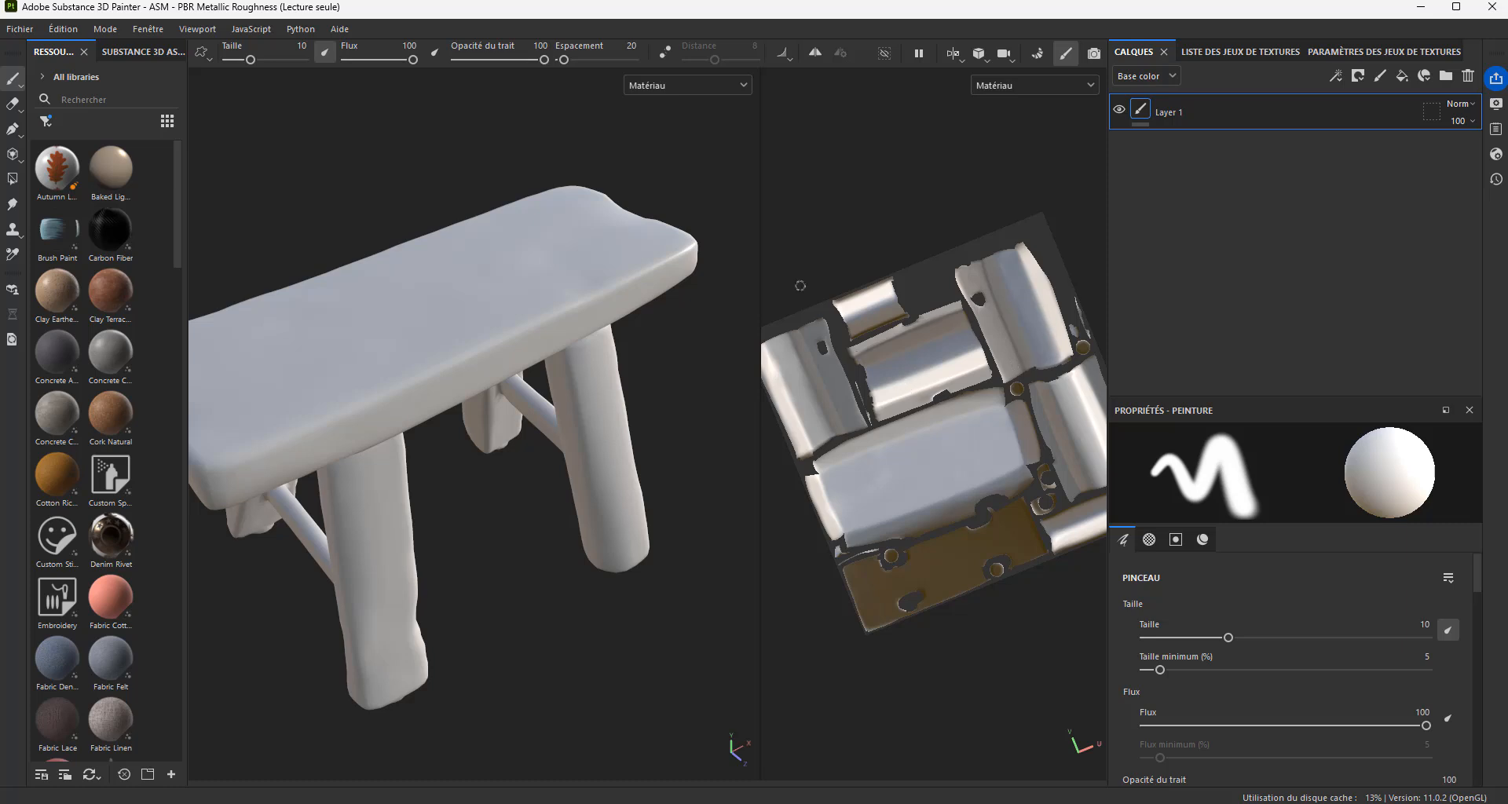
# Step: Add the Emissive and Specular channels to the wooden_stool_02 texture set, enlarging the settings area to show the channel list
pyautogui.click(1200, 51)
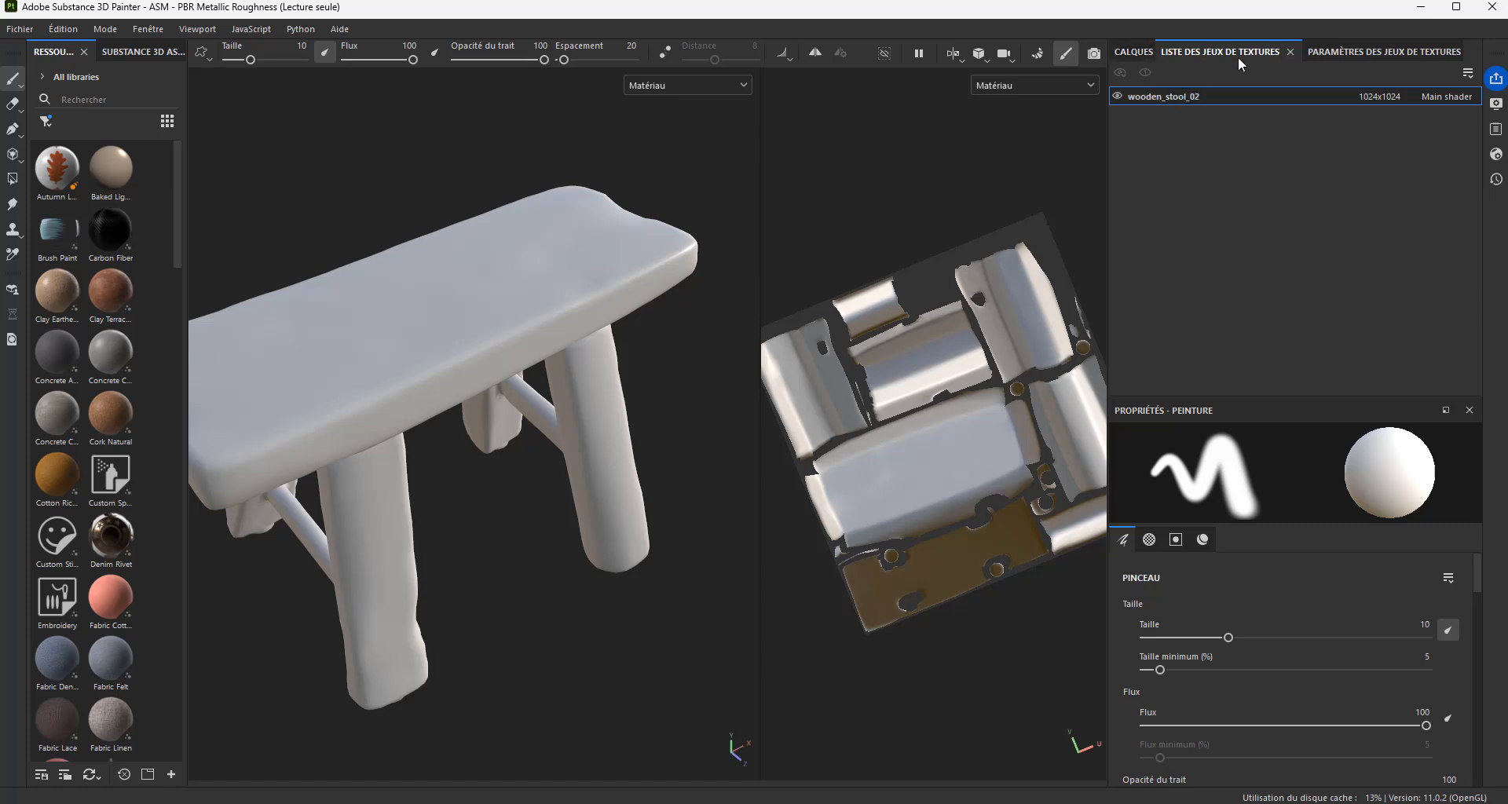
pyautogui.click(1340, 53)
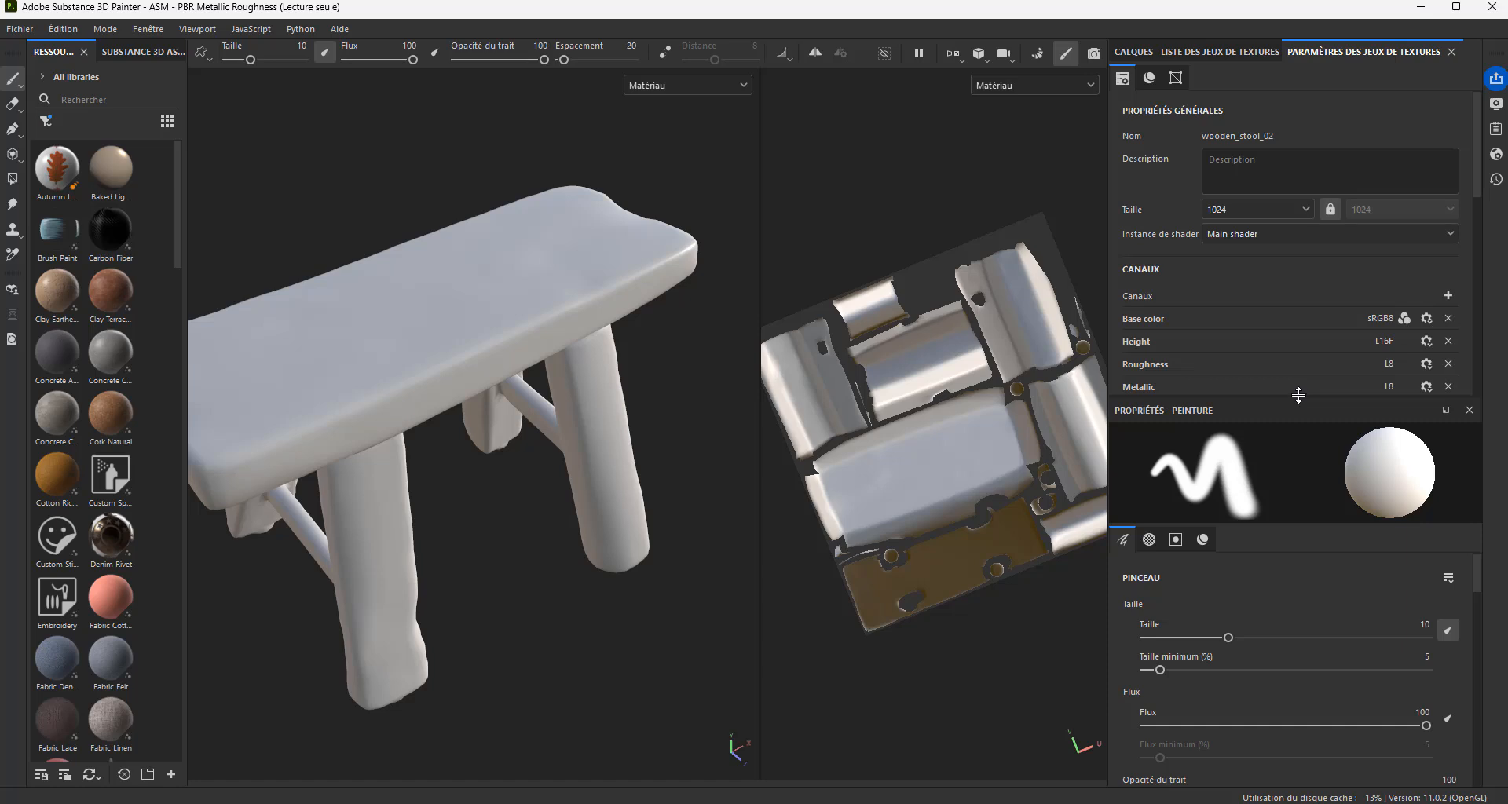
pyautogui.moveTo(1301, 405); pyautogui.dragTo(1296, 469)
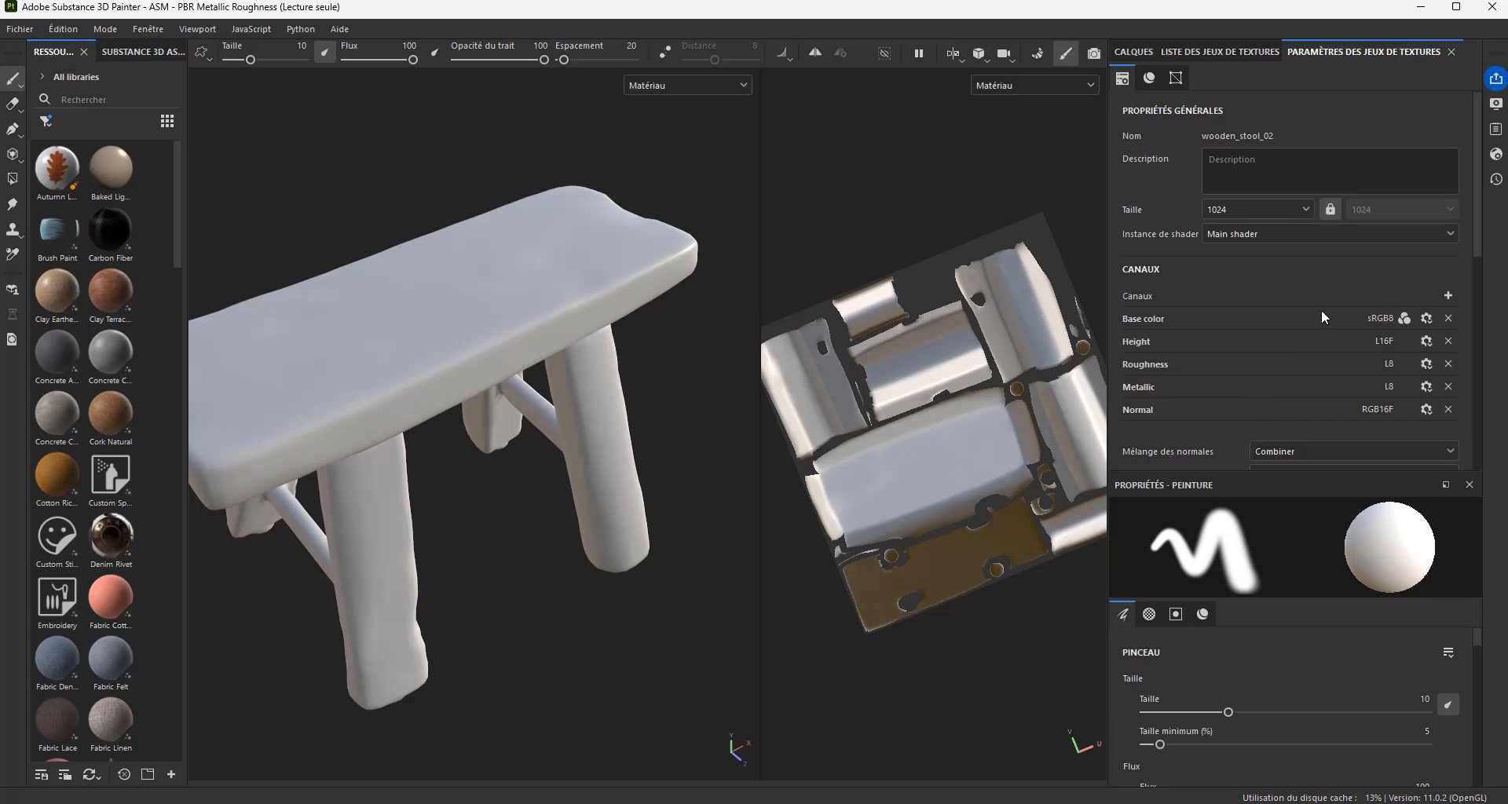
pyautogui.click(1448, 297)
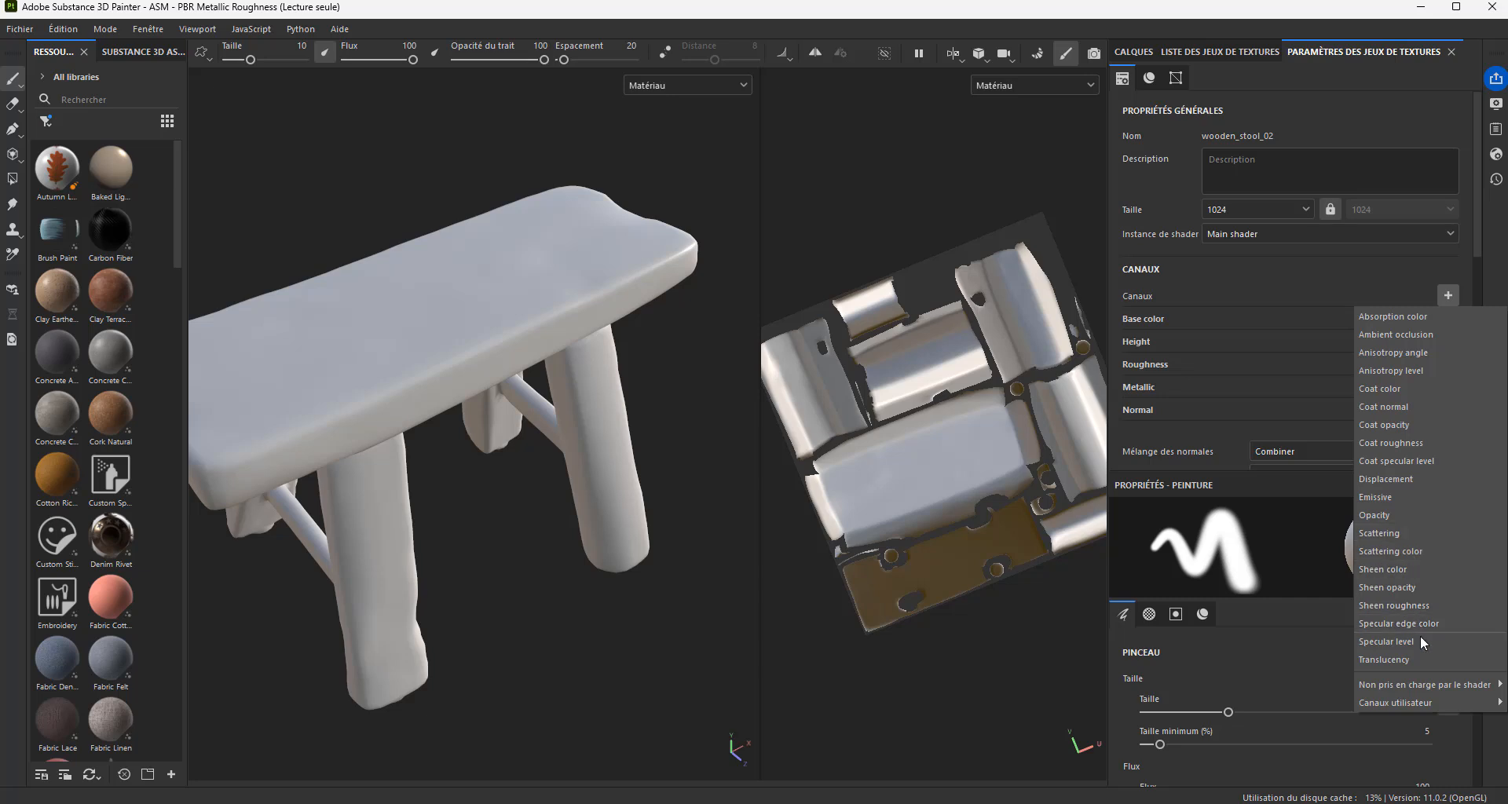
pyautogui.click(1403, 495)
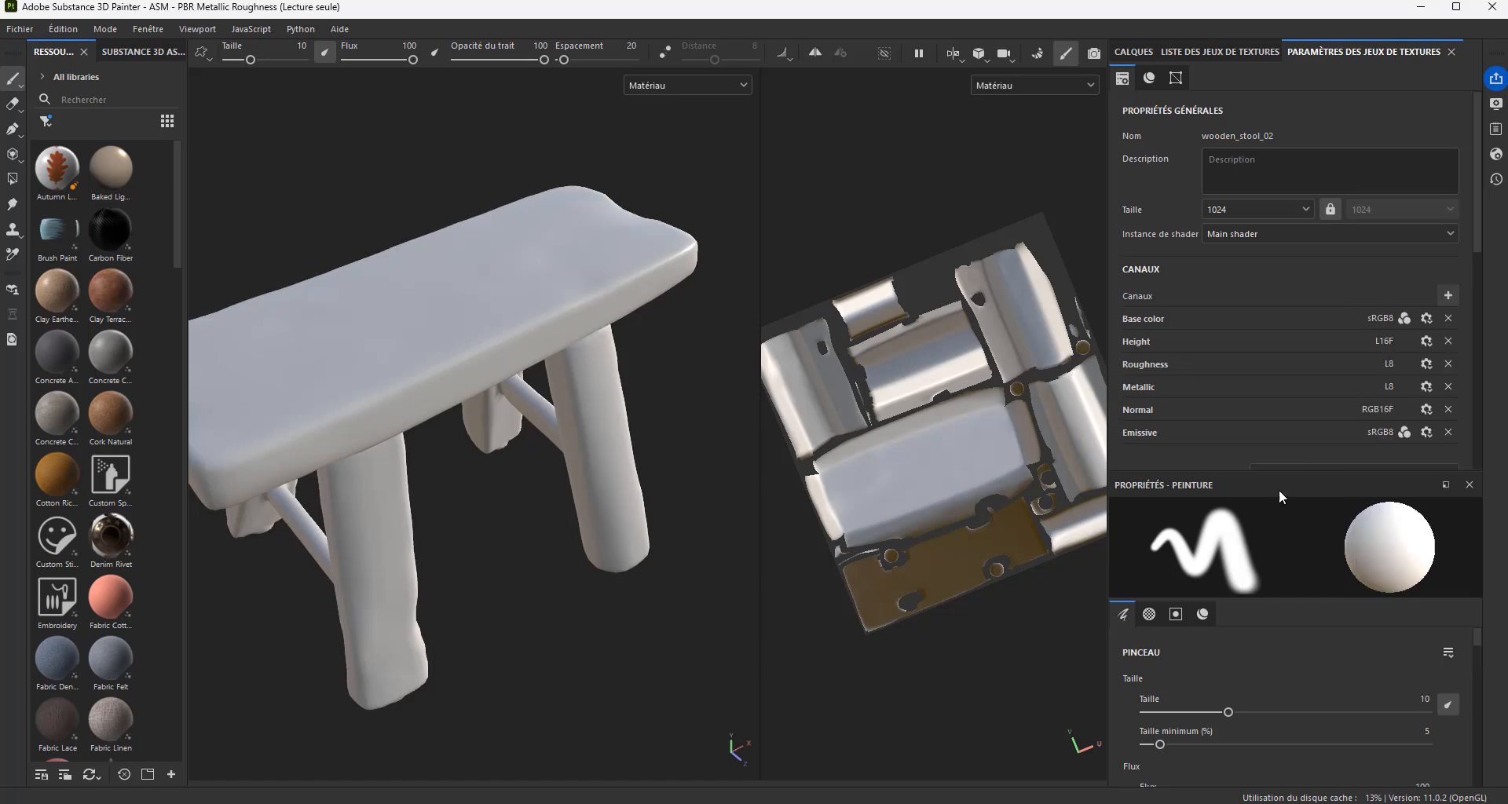
pyautogui.click(1452, 296)
pyautogui.moveTo(1415, 665)
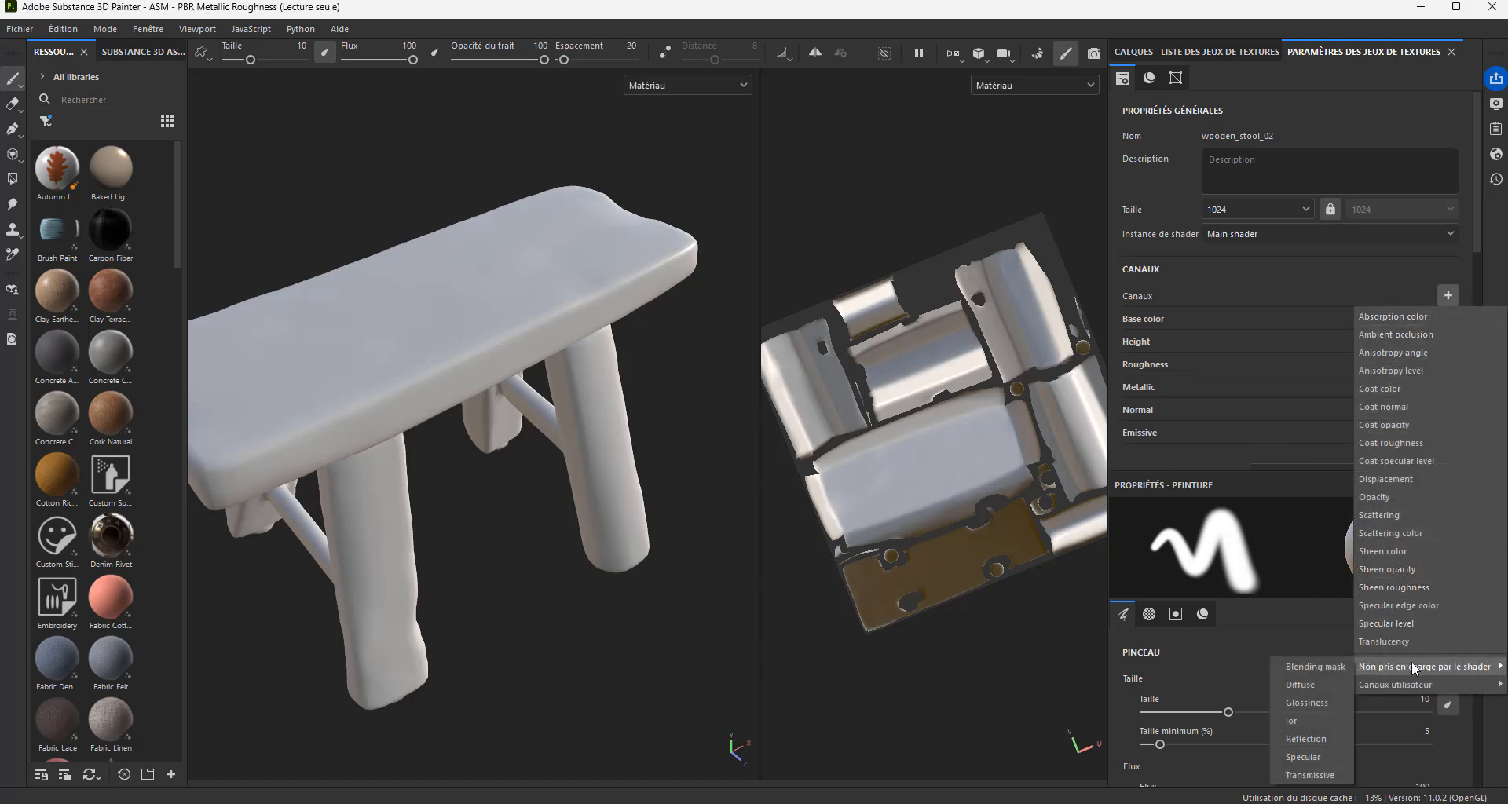
pyautogui.click(1301, 759)
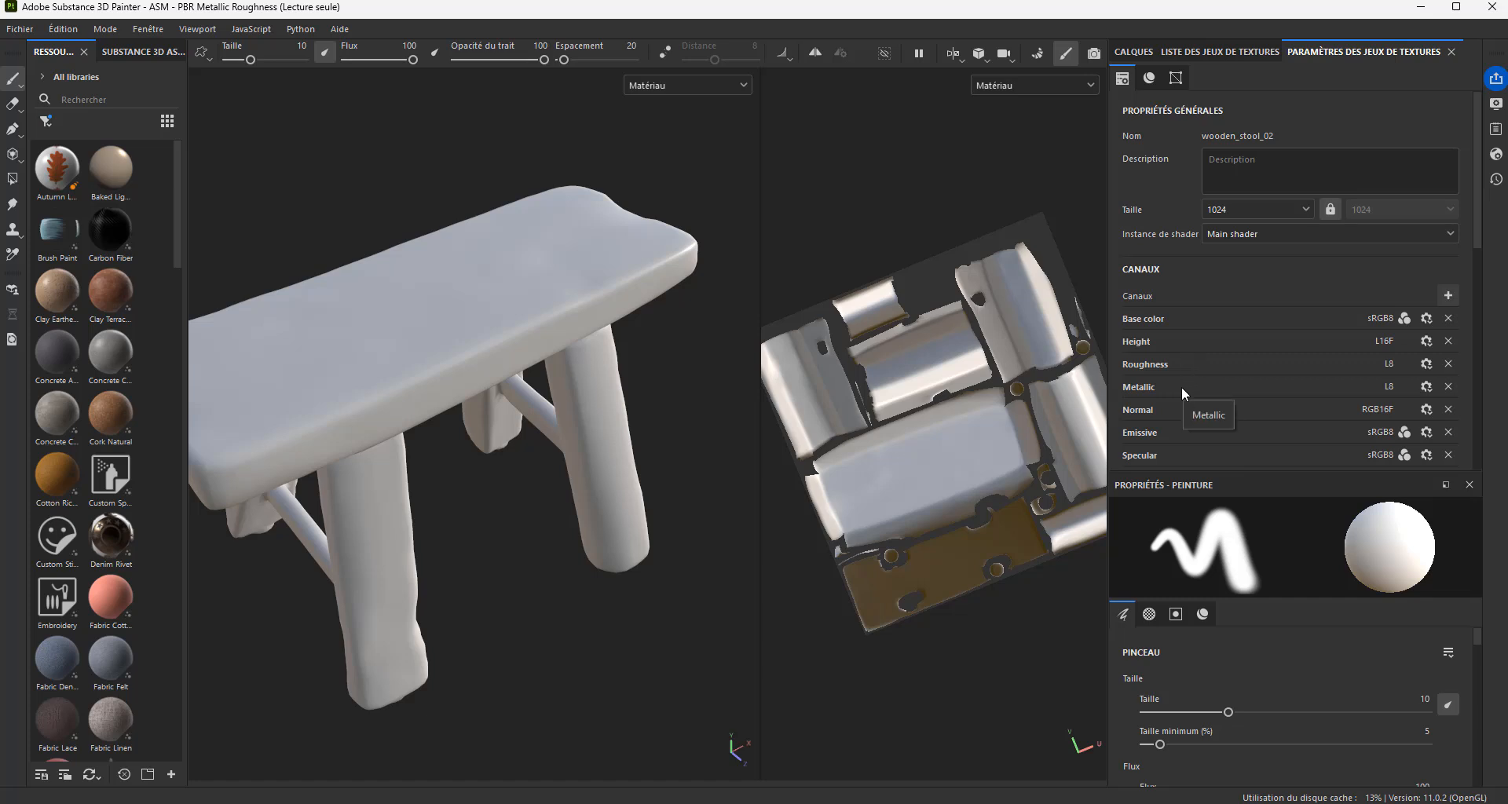
# Step: Switch to mesh map baking mode and widen the baker list to review the maps available for the stool
pyautogui.click(1216, 54)
pyautogui.click(1332, 51)
pyautogui.keyDown('alt'); pyautogui.moveTo(535, 455); pyautogui.dragTo(582, 440); pyautogui.keyUp('alt')
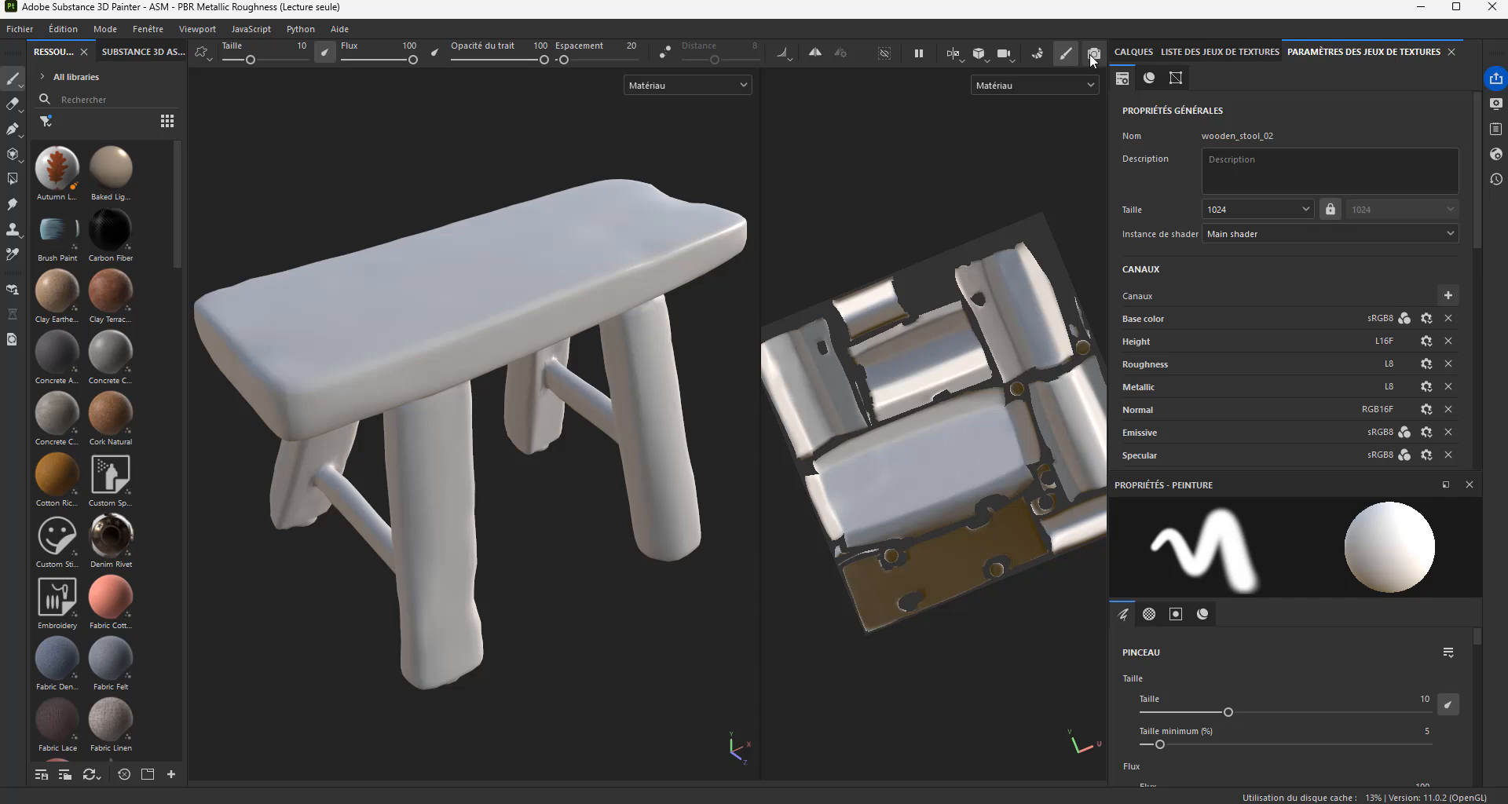
pyautogui.click(1038, 53)
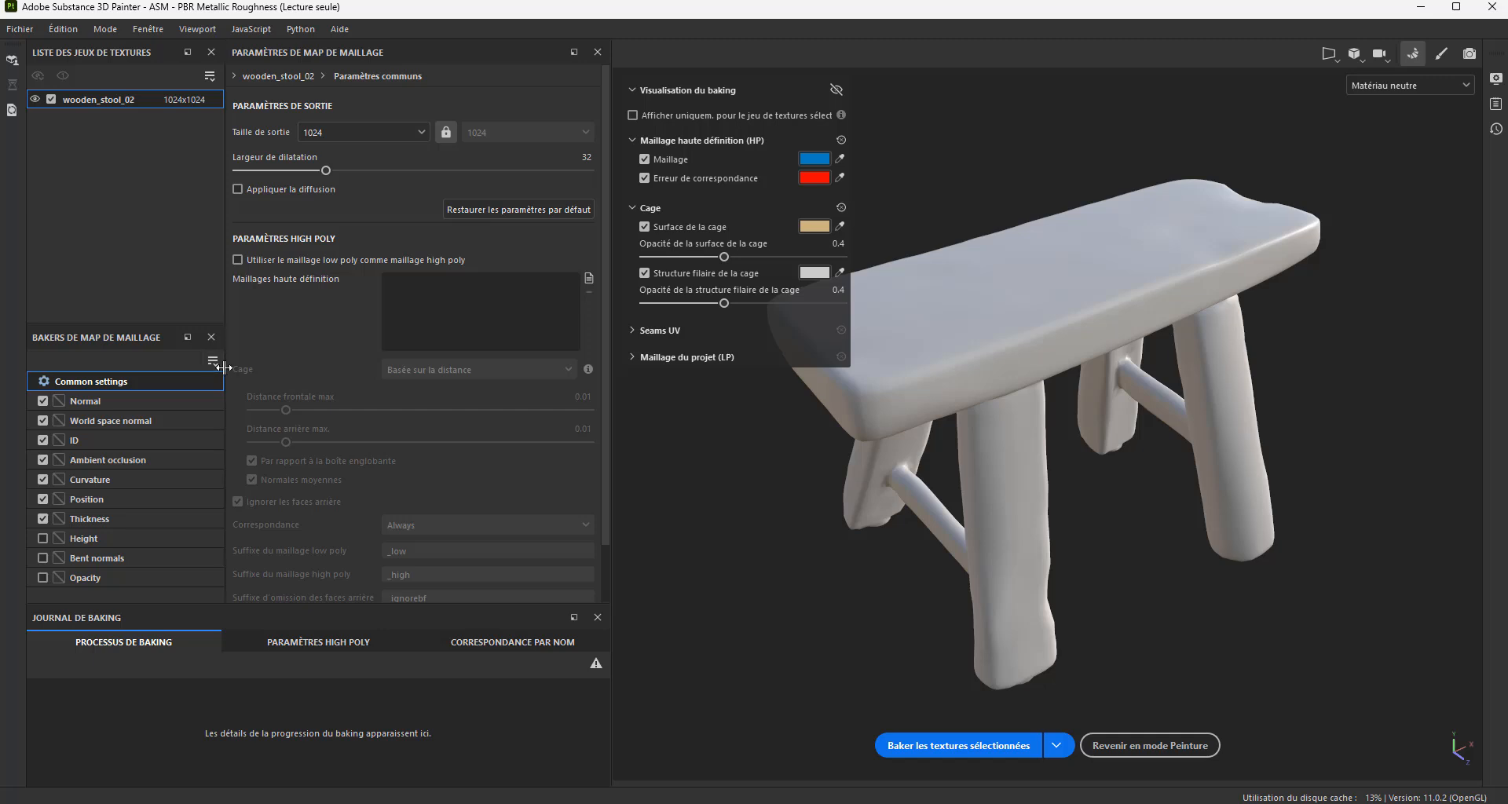
pyautogui.moveTo(223, 367); pyautogui.dragTo(269, 378)
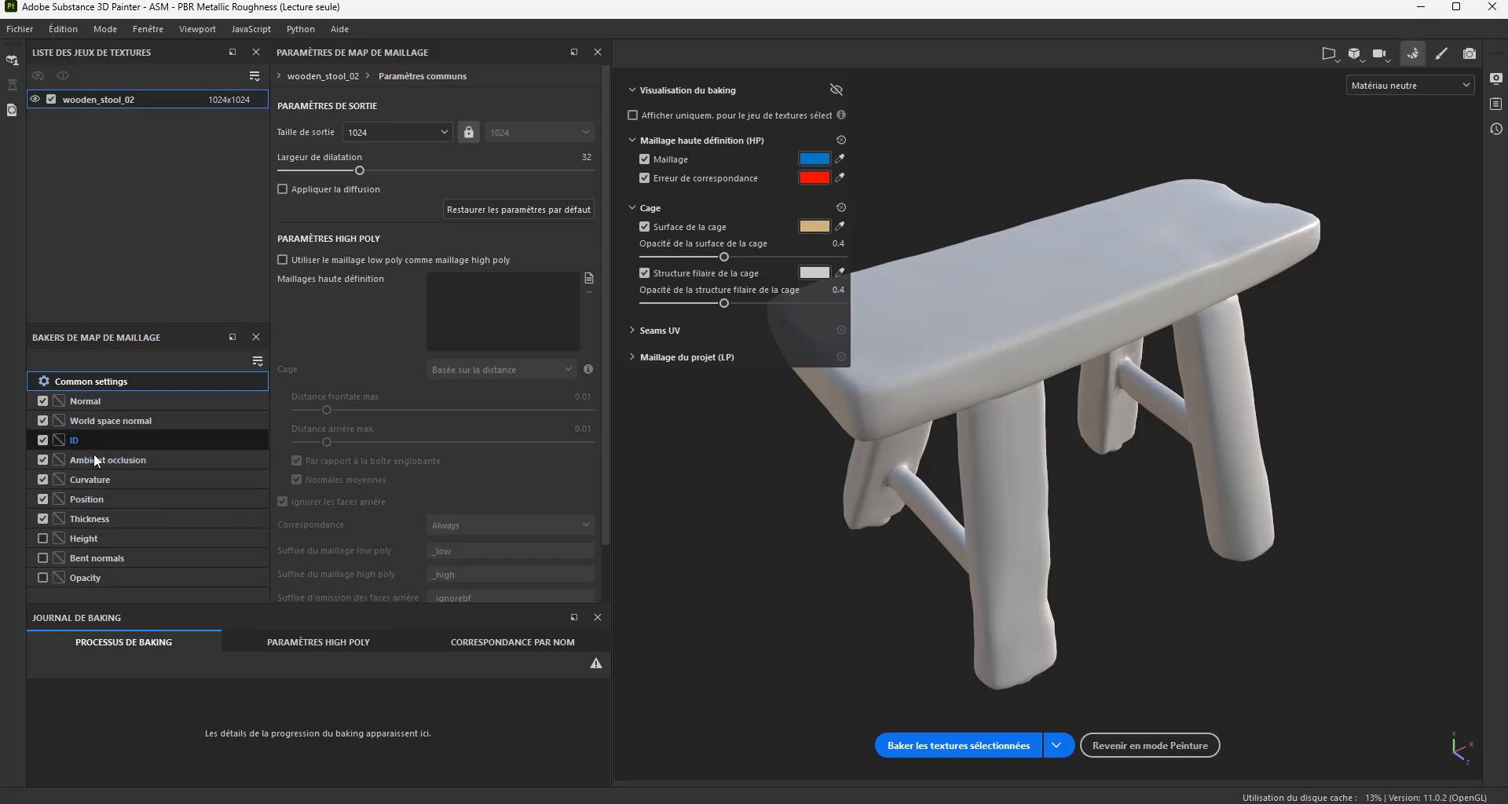
pyautogui.click(134, 440)
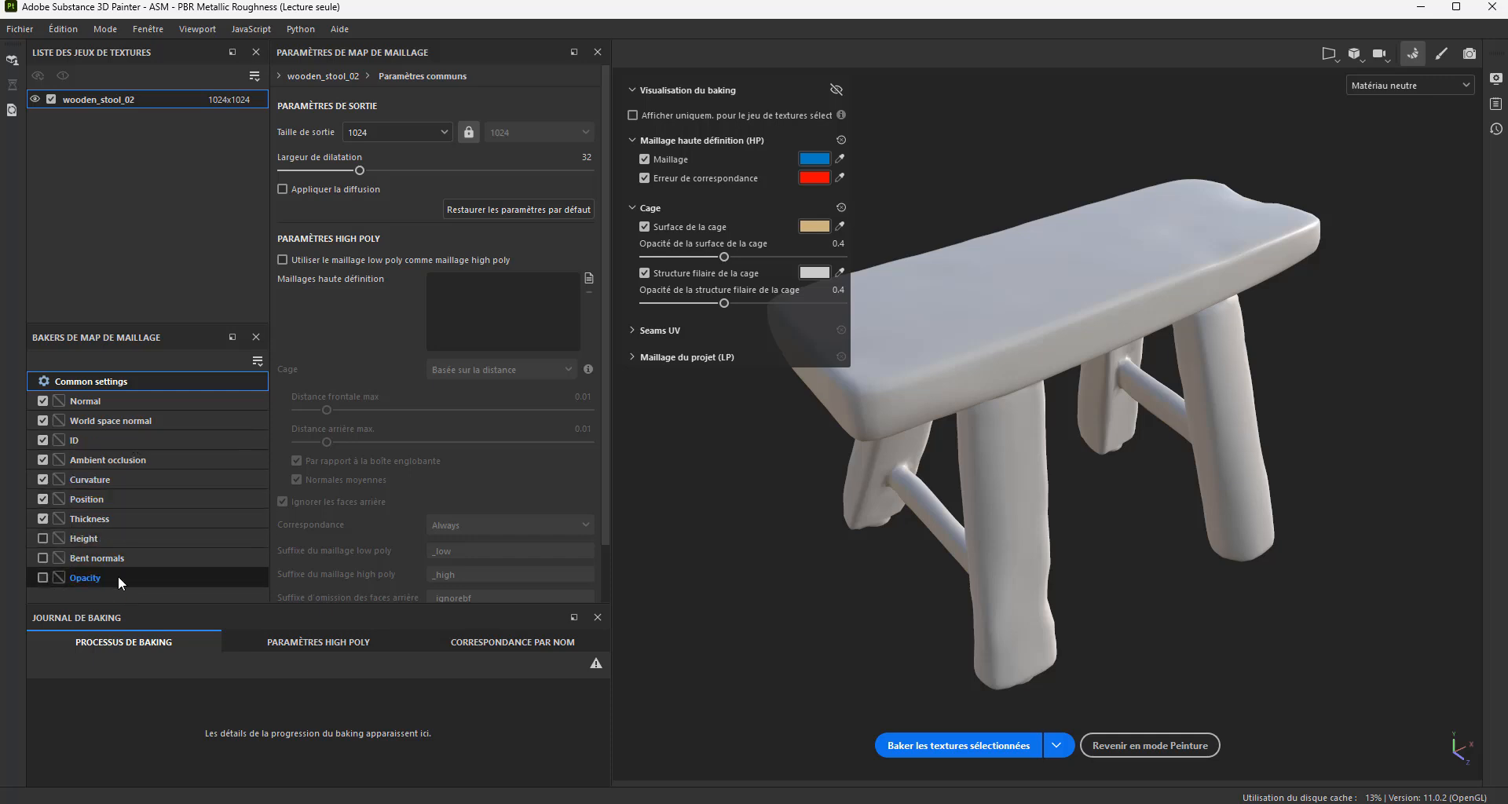
pyautogui.click(129, 484)
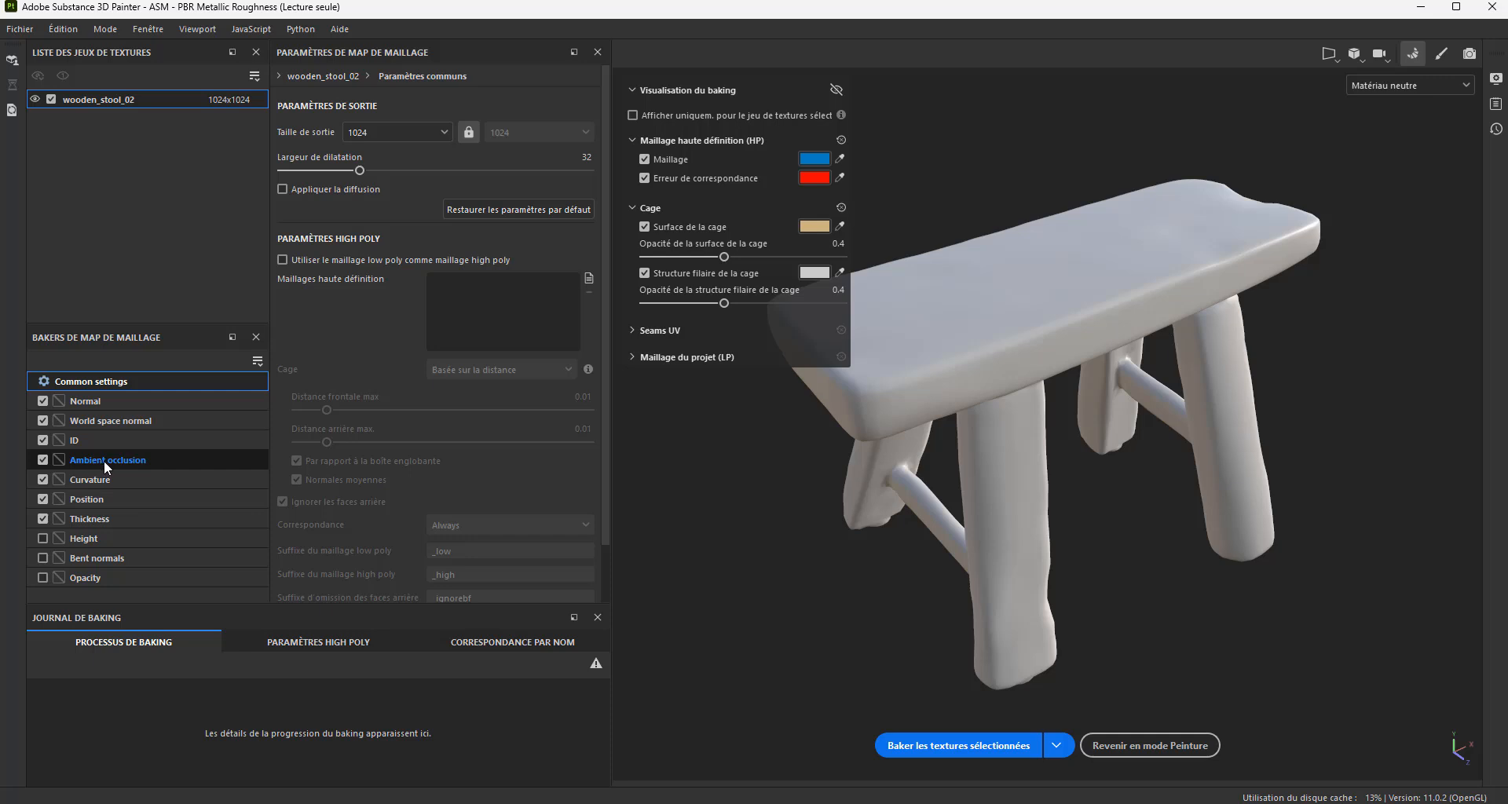
# Step: Include the Height map among the bakers, bake the selected mesh maps for the stool and return to painting mode
pyautogui.click(940, 752)
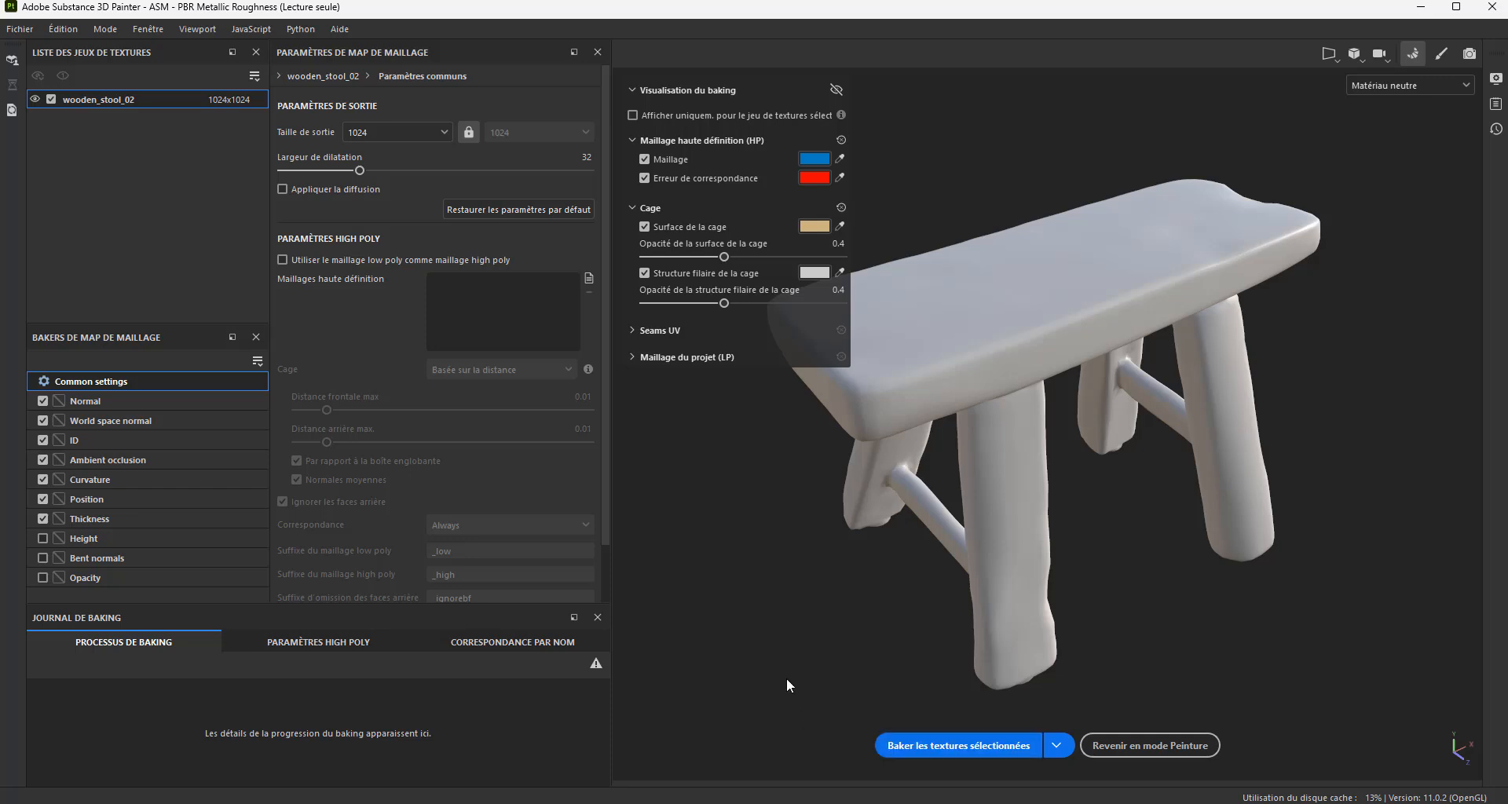
pyautogui.click(42, 539)
pyautogui.click(910, 741)
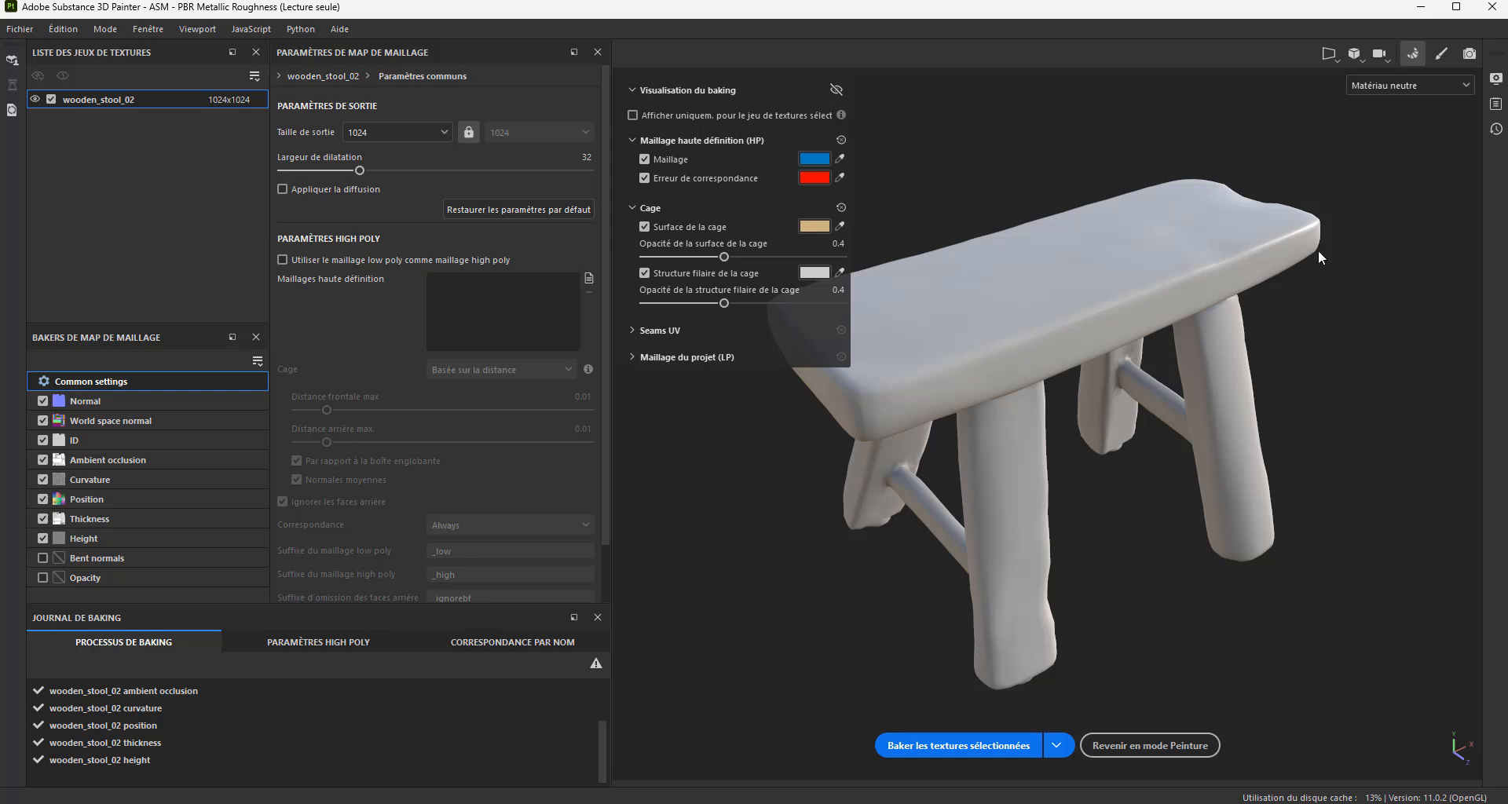
pyautogui.click(1442, 54)
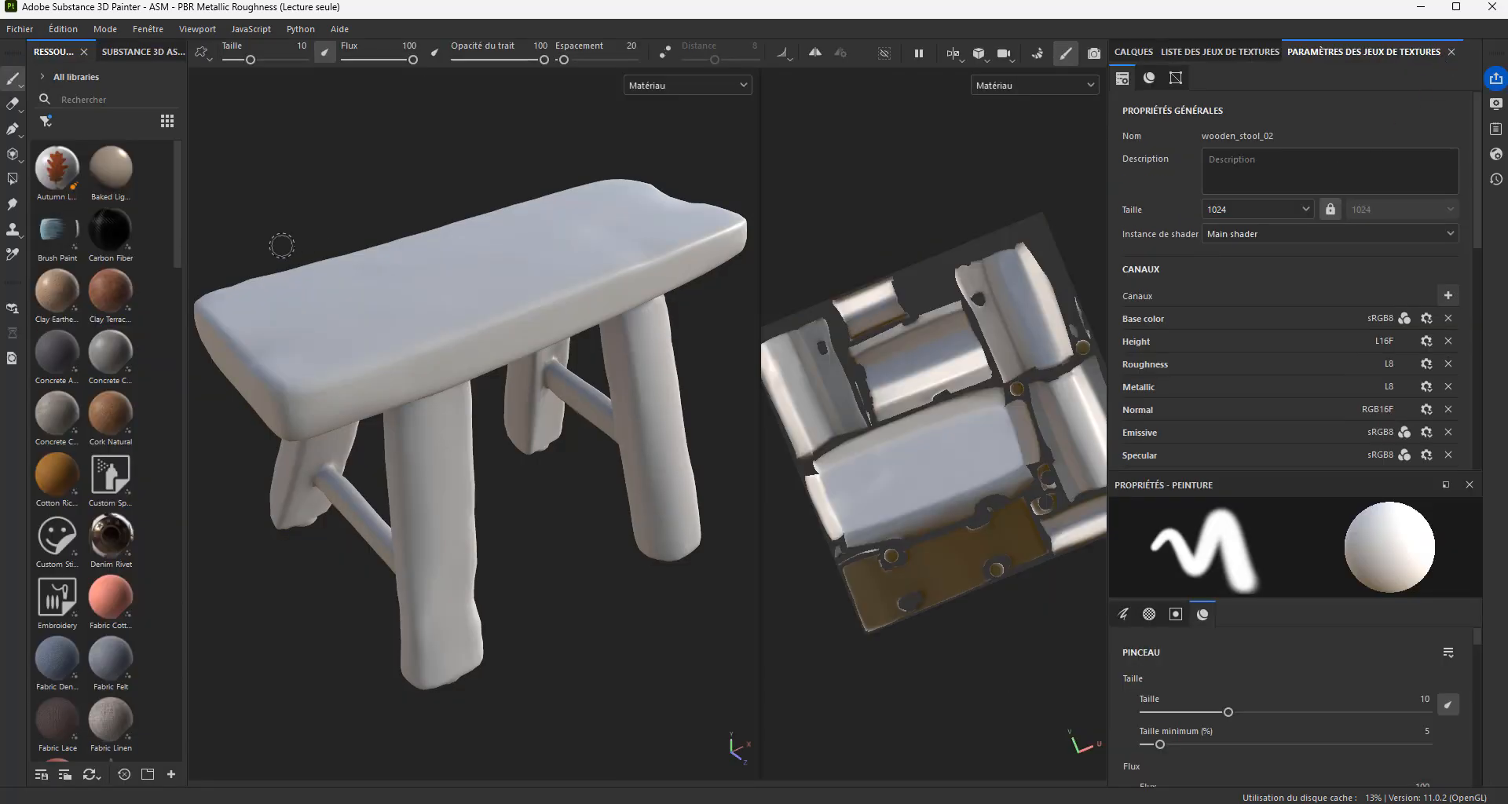
# Step: Widen the assets library and limit it to the Project library's textures to show the baked mesh maps
pyautogui.moveTo(187, 244); pyautogui.dragTo(300, 260)
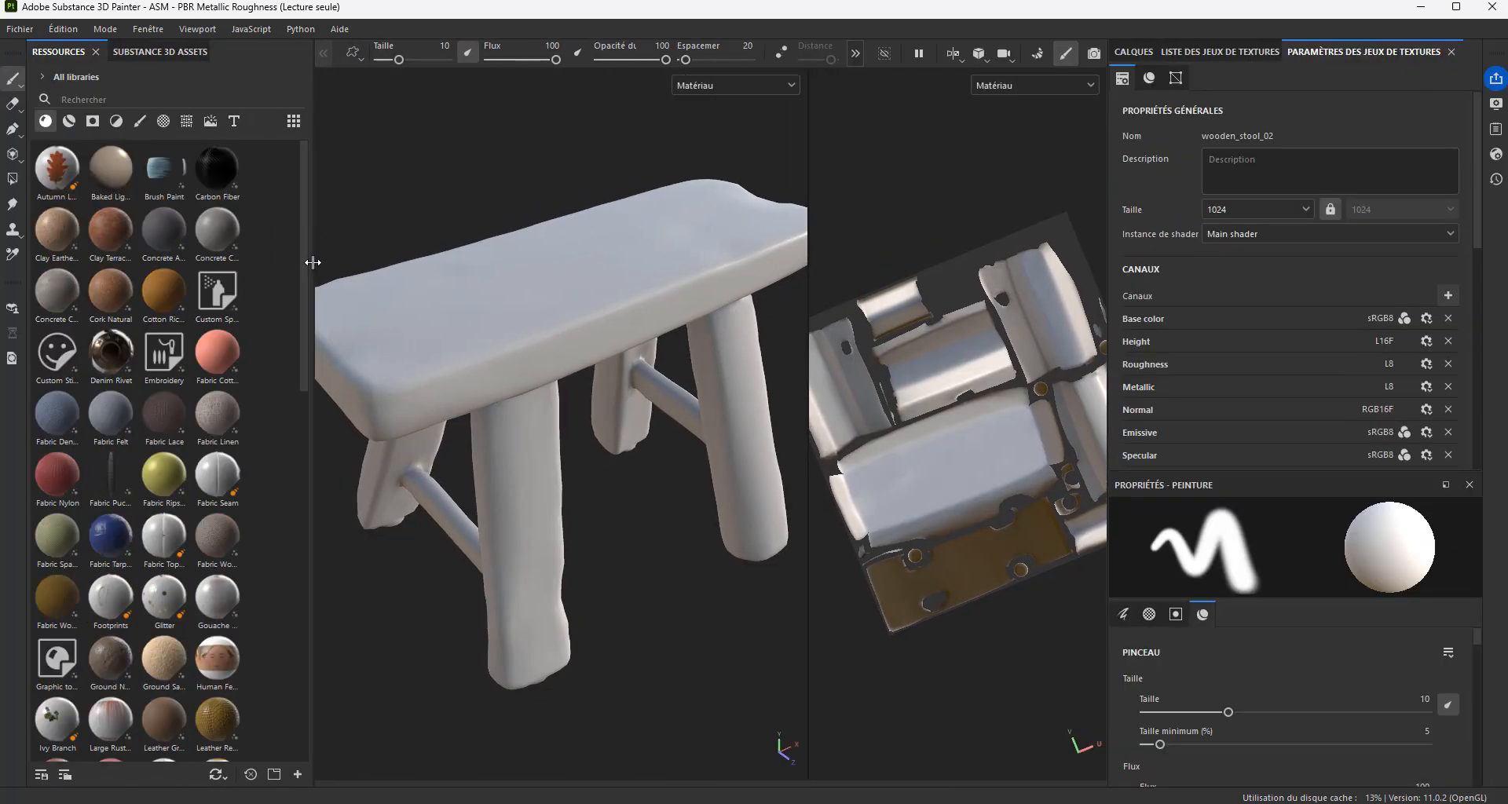
pyautogui.click(44, 78)
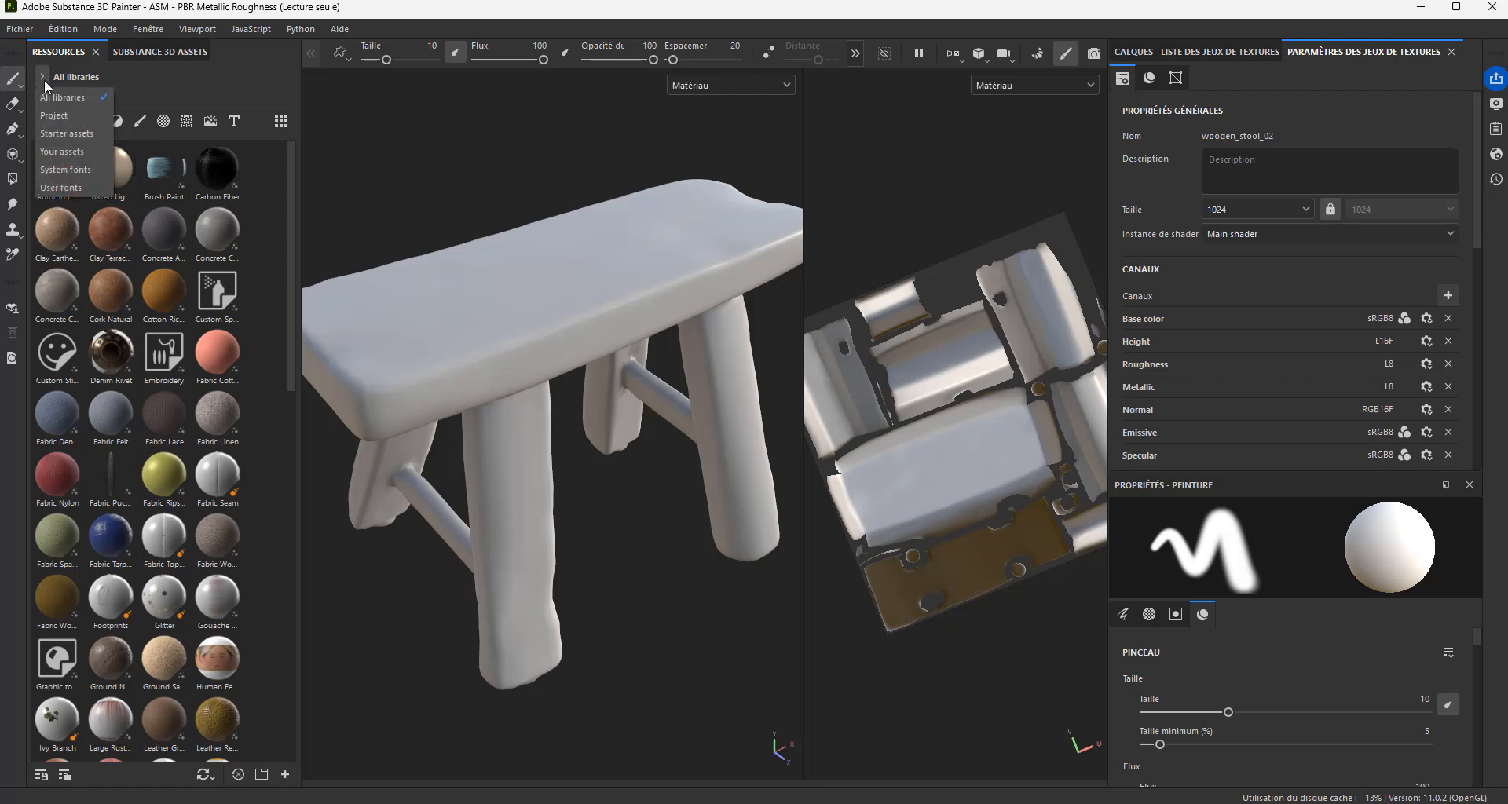
pyautogui.click(46, 118)
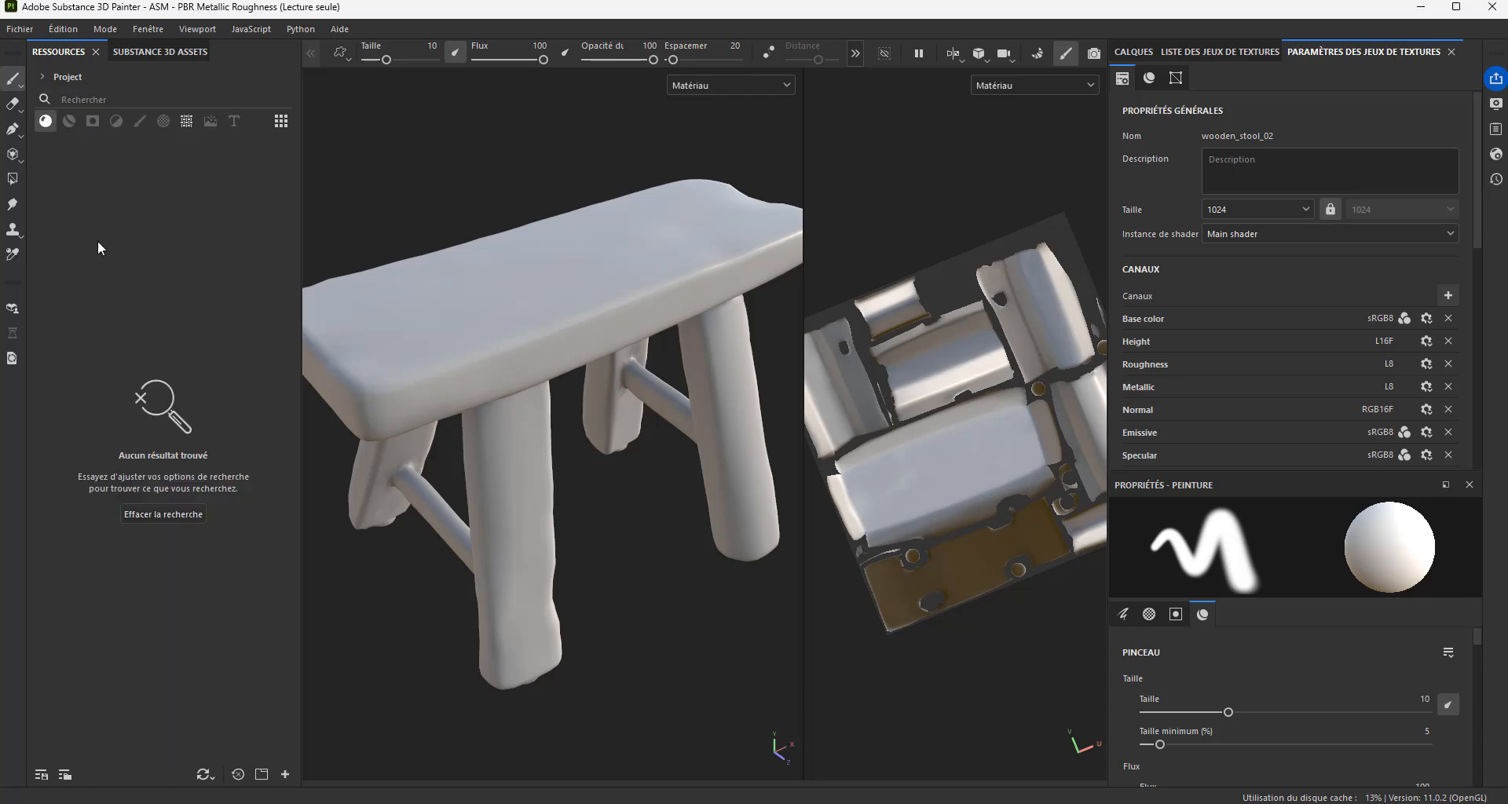
pyautogui.click(280, 121)
pyautogui.click(206, 176)
pyautogui.click(45, 121)
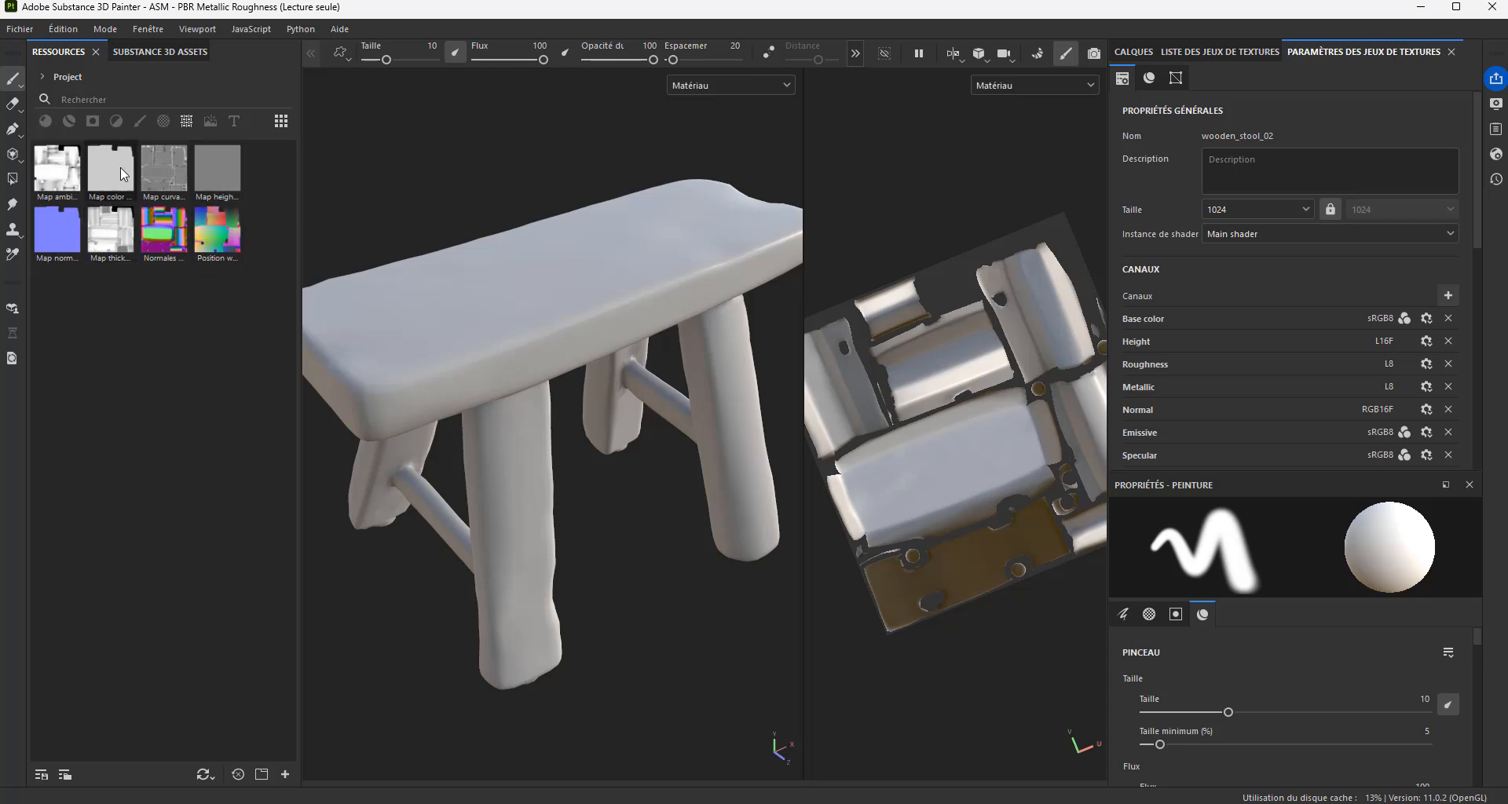
pyautogui.click(187, 122)
pyautogui.keyDown('alt'); pyautogui.moveTo(626, 425); pyautogui.dragTo(607, 458); pyautogui.keyUp('alt')
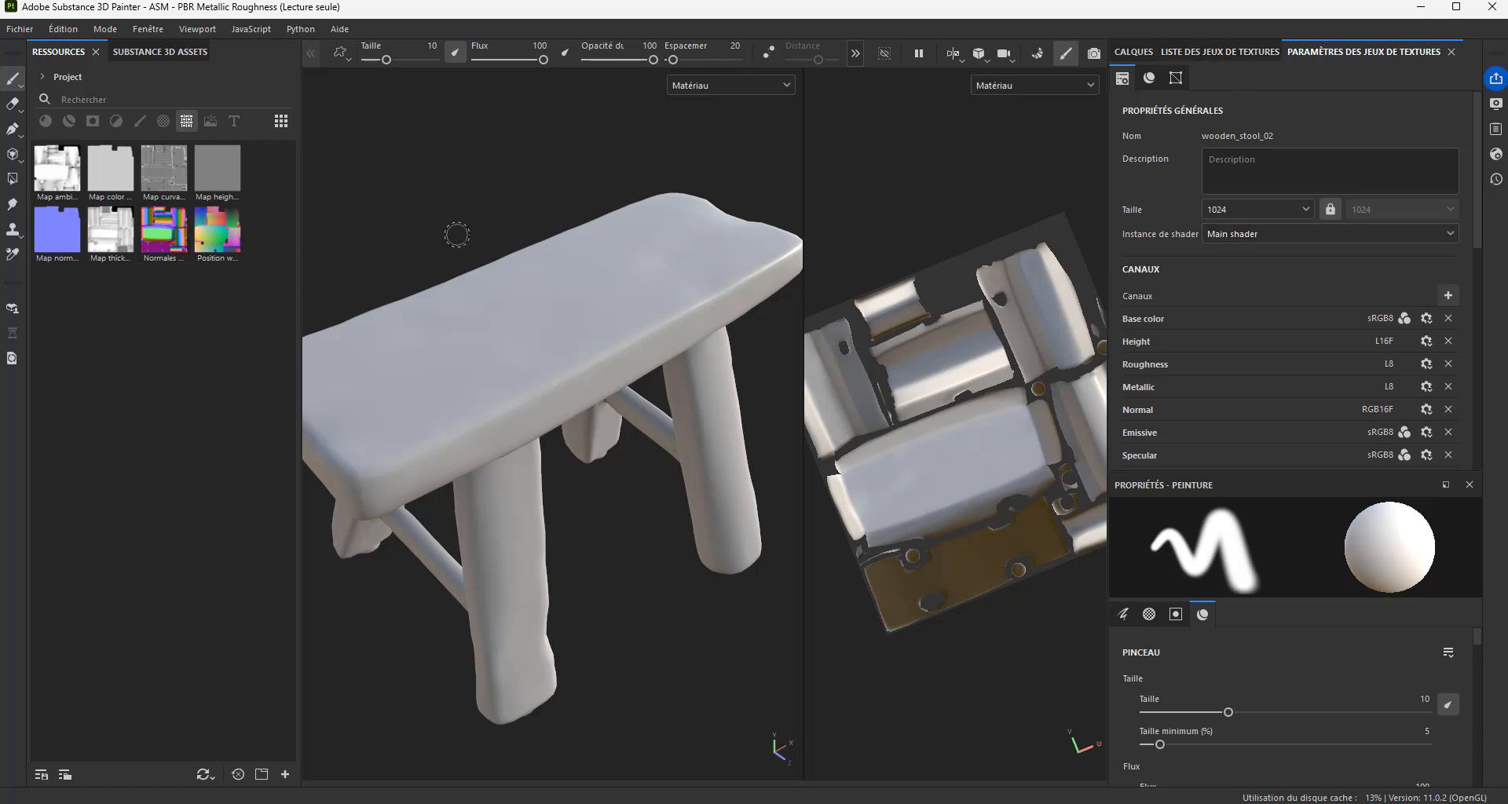
# Step: Return to the layer stack and examine Layer 1's paint properties from the brush settings through alpha and stencil to material, enlarging the properties area
pyautogui.click(1230, 52)
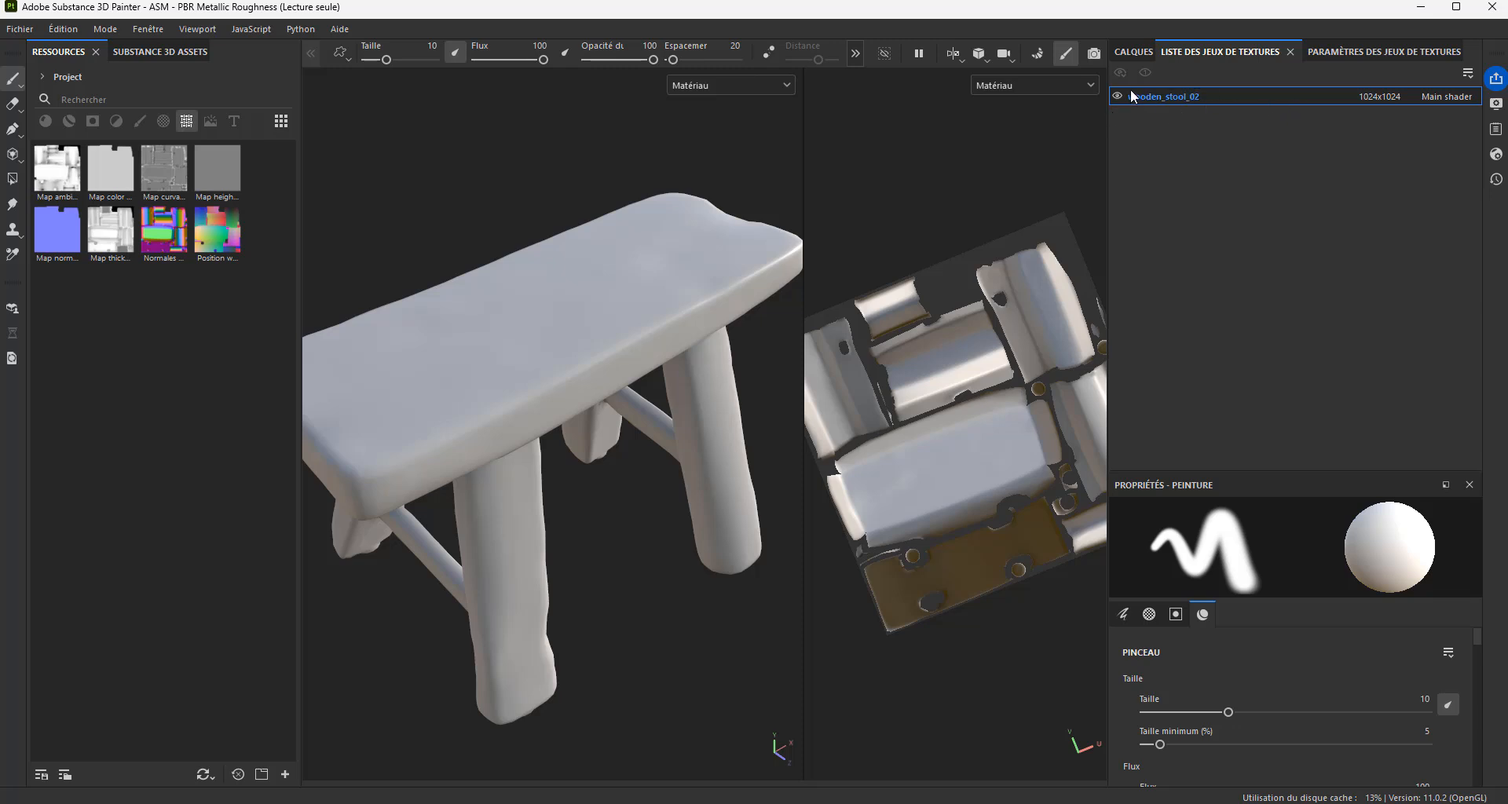
pyautogui.click(1136, 52)
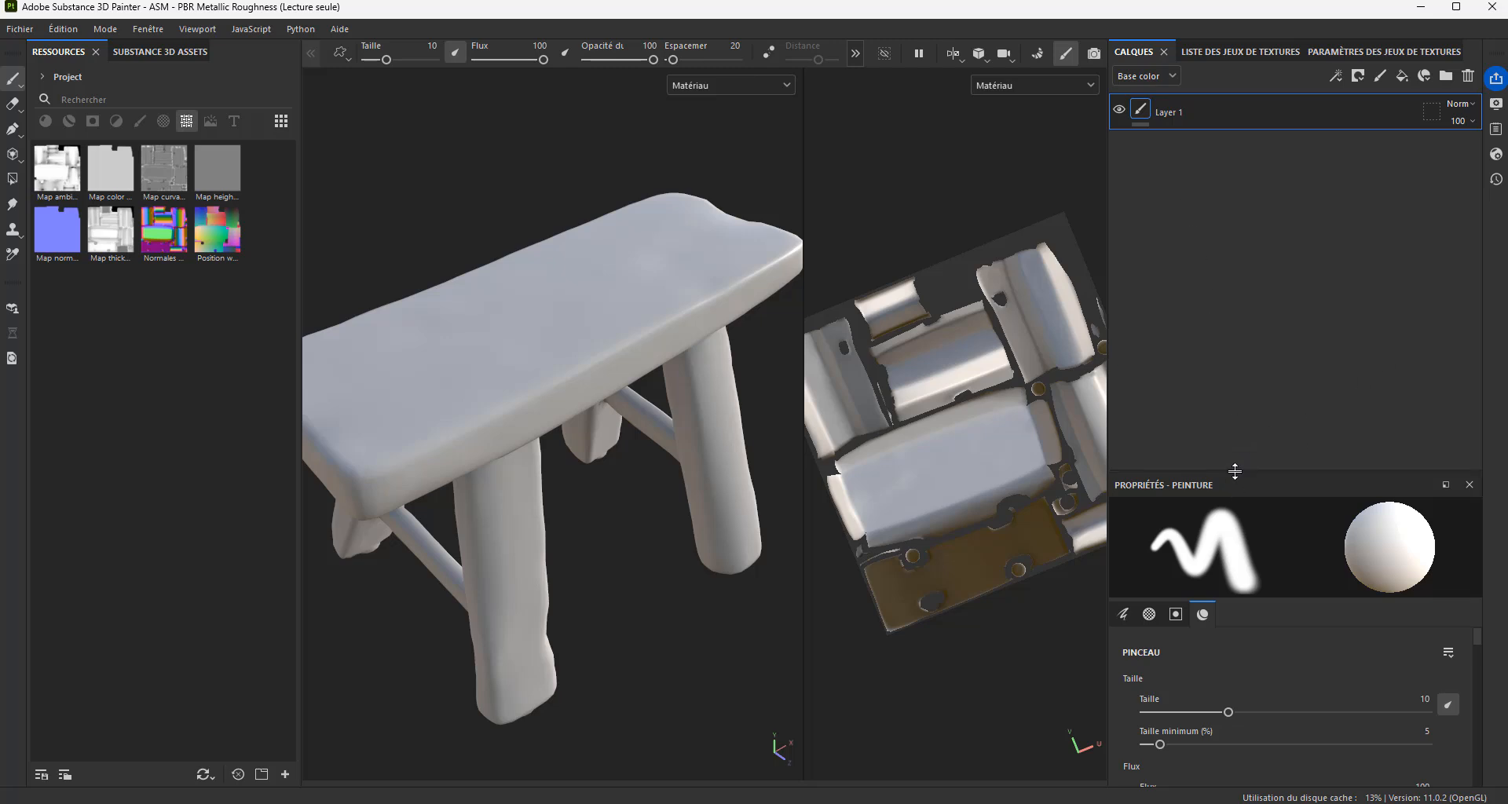
pyautogui.moveTo(1235, 472)
pyautogui.mouseDown()
pyautogui.moveTo(1215, 340)
pyautogui.moveTo(1225, 307)
pyautogui.moveTo(1224, 348)
pyautogui.mouseUp()
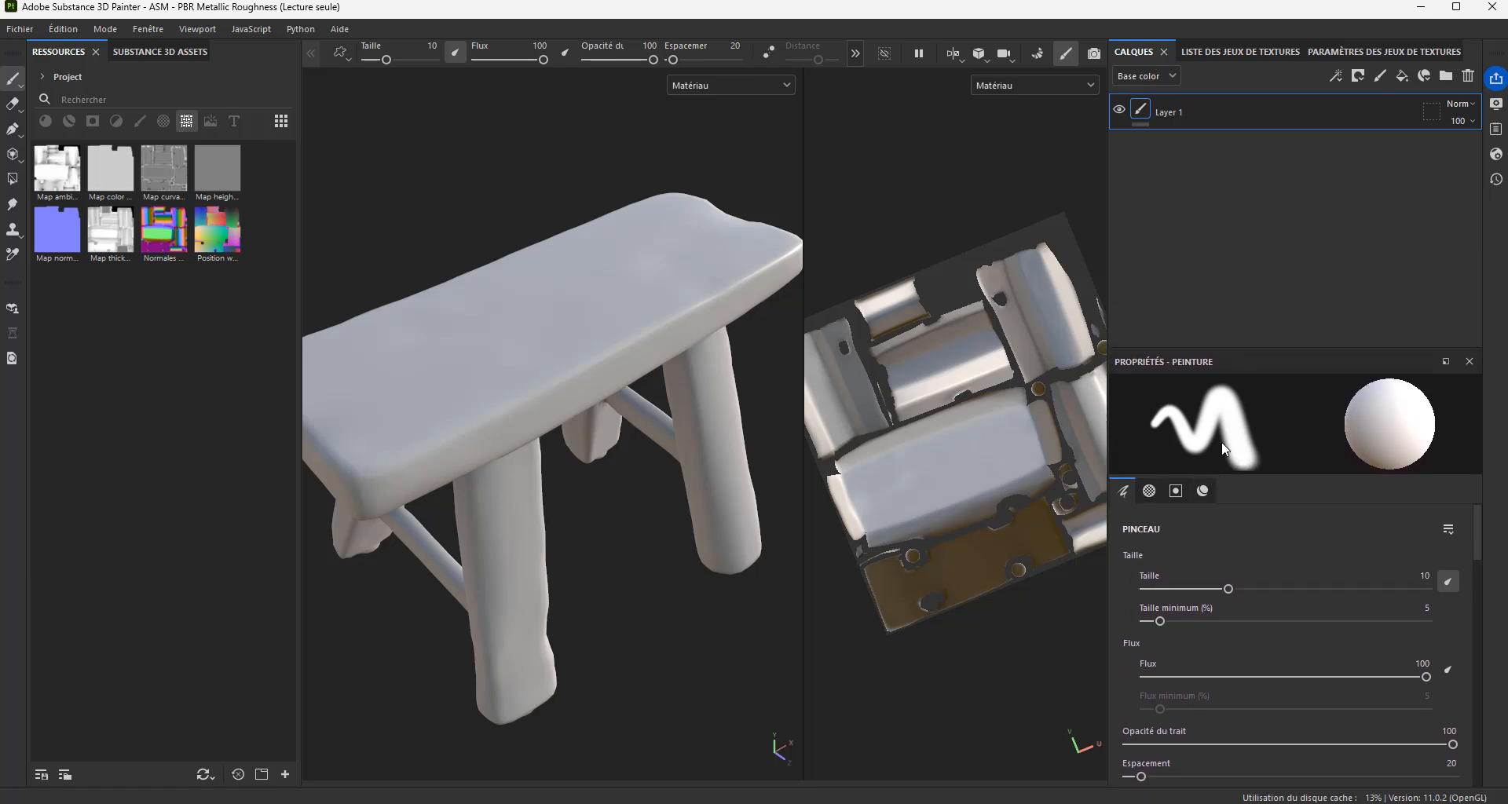
pyautogui.scroll(-8, 1188, 512)
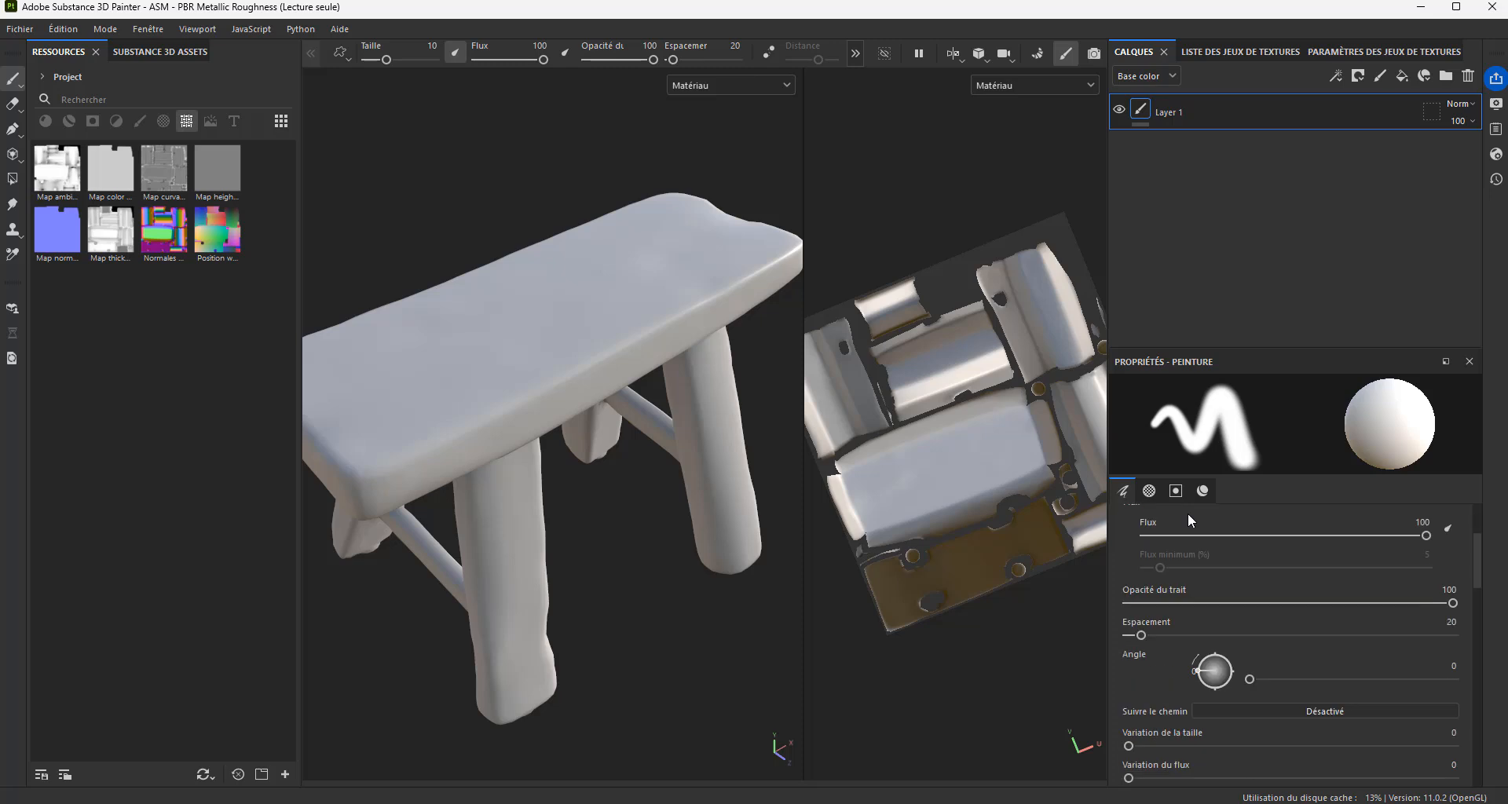
pyautogui.scroll(-2, 1188, 512)
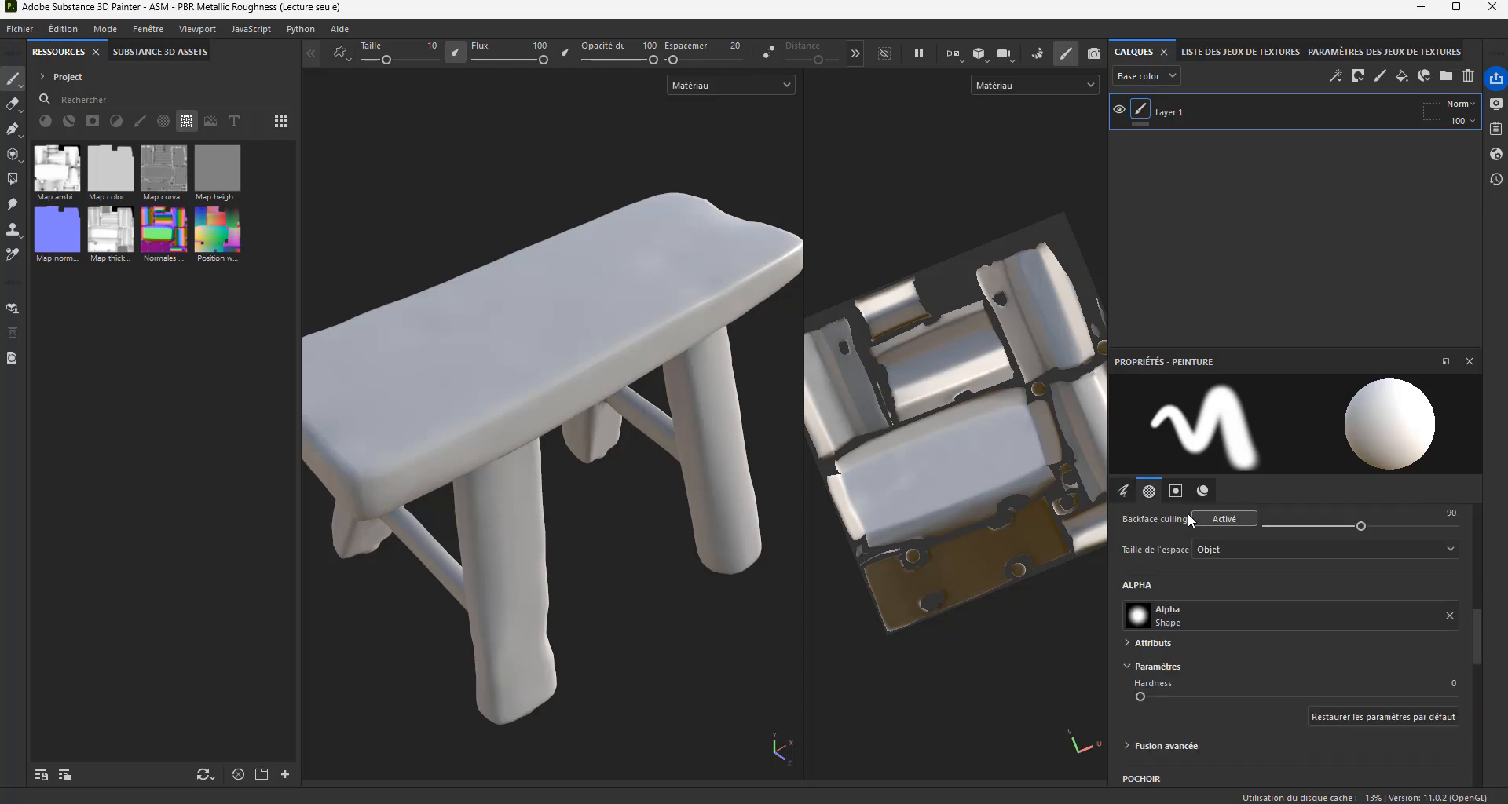
pyautogui.scroll(-2, 1188, 512)
pyautogui.scroll(-3, 1188, 512)
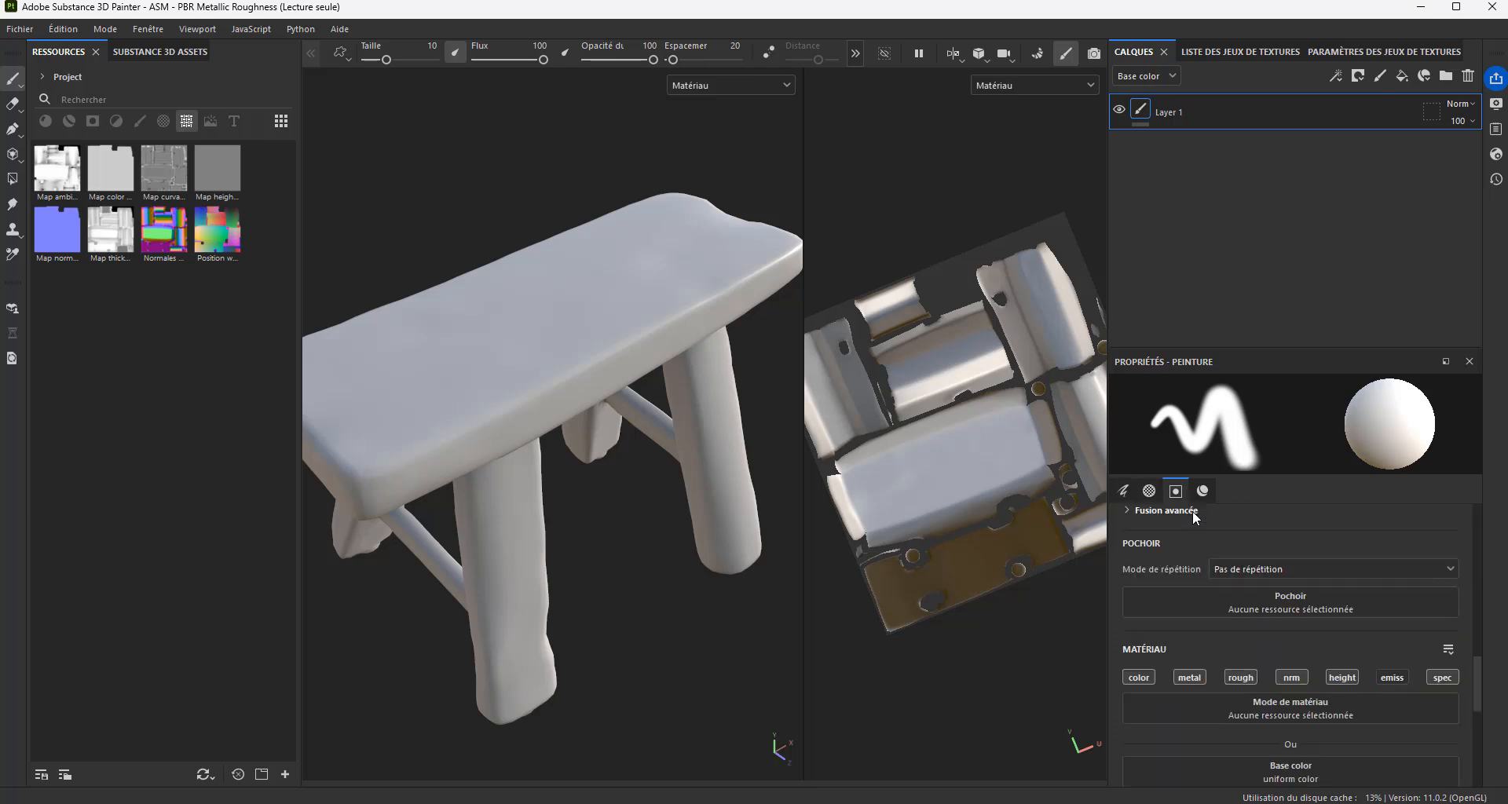
pyautogui.moveTo(1264, 351); pyautogui.dragTo(1264, 282)
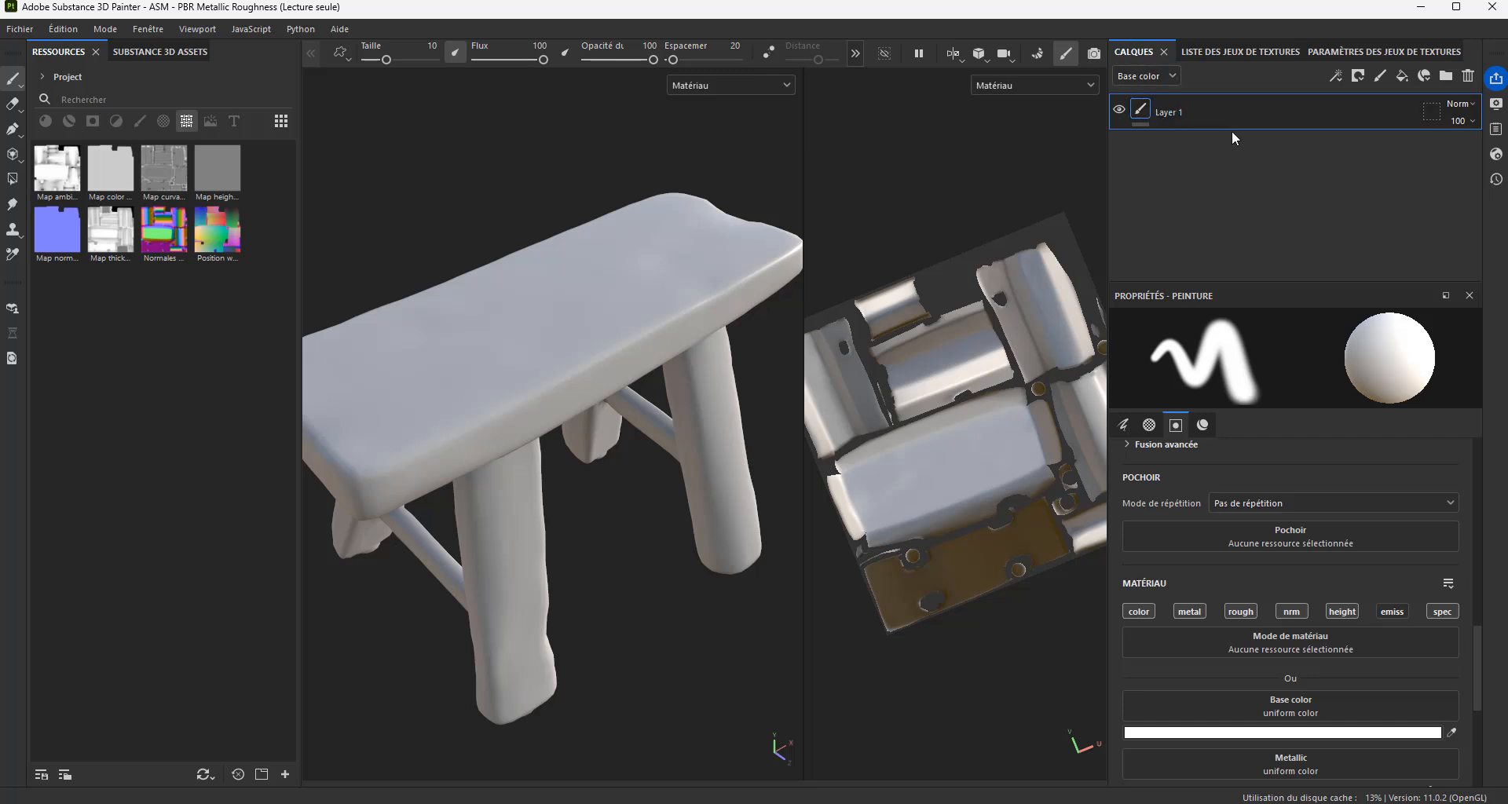
# Step: Add two paint layers above Layer 1, hide the topmost one and select the middle one
pyautogui.click(1379, 78)
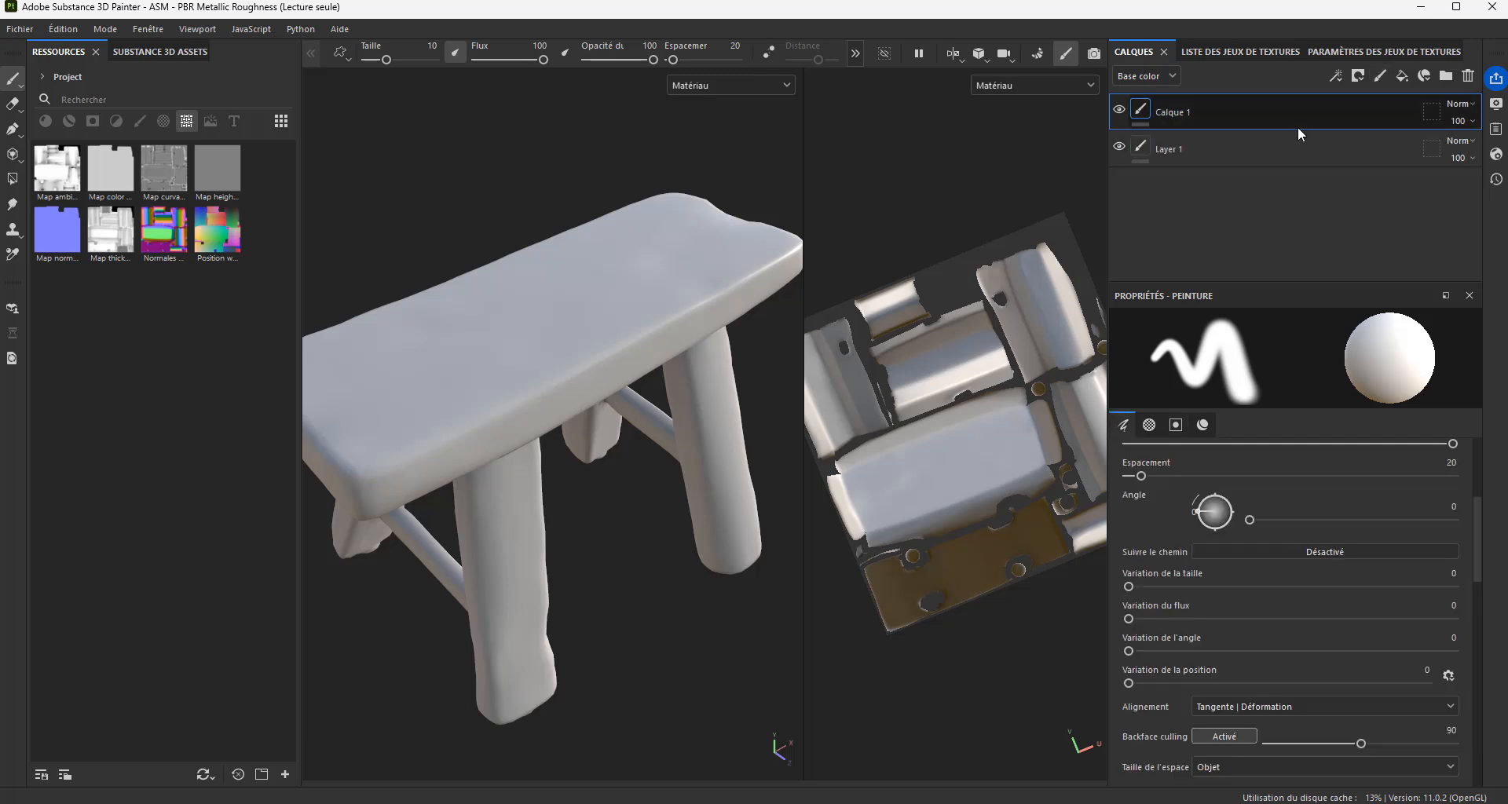
pyautogui.click(1379, 77)
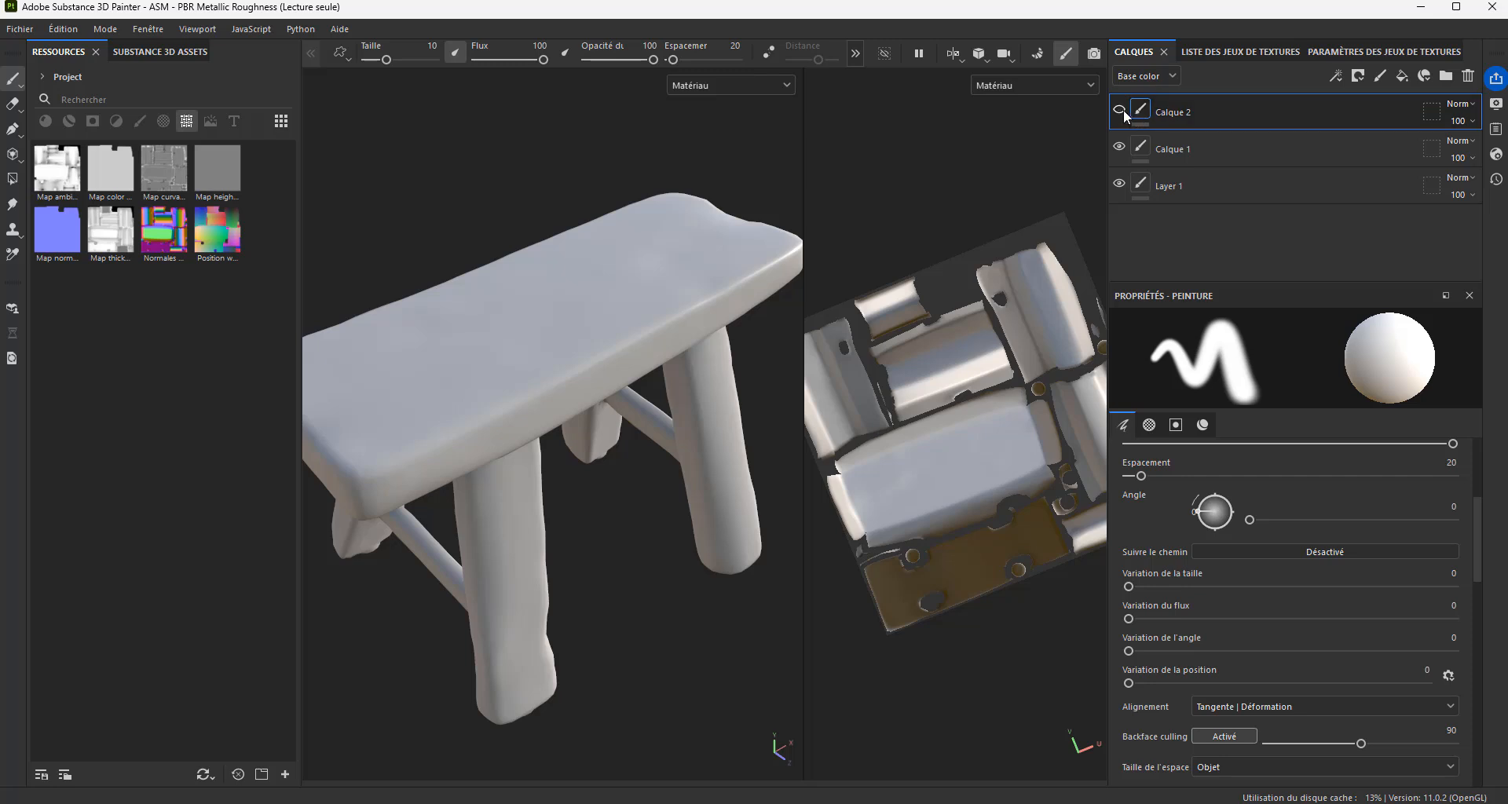
pyautogui.click(1208, 186)
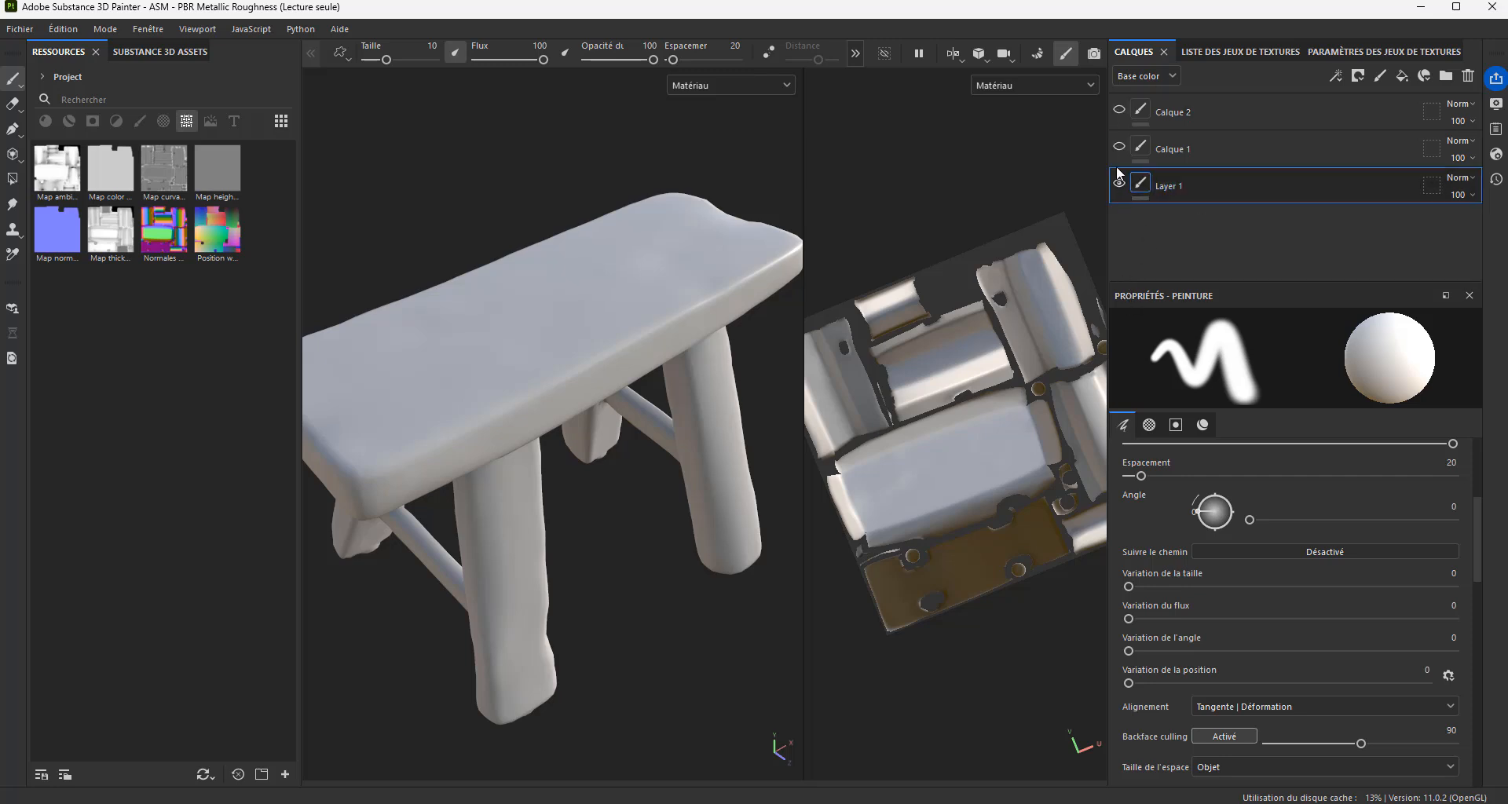
pyautogui.click(1175, 150)
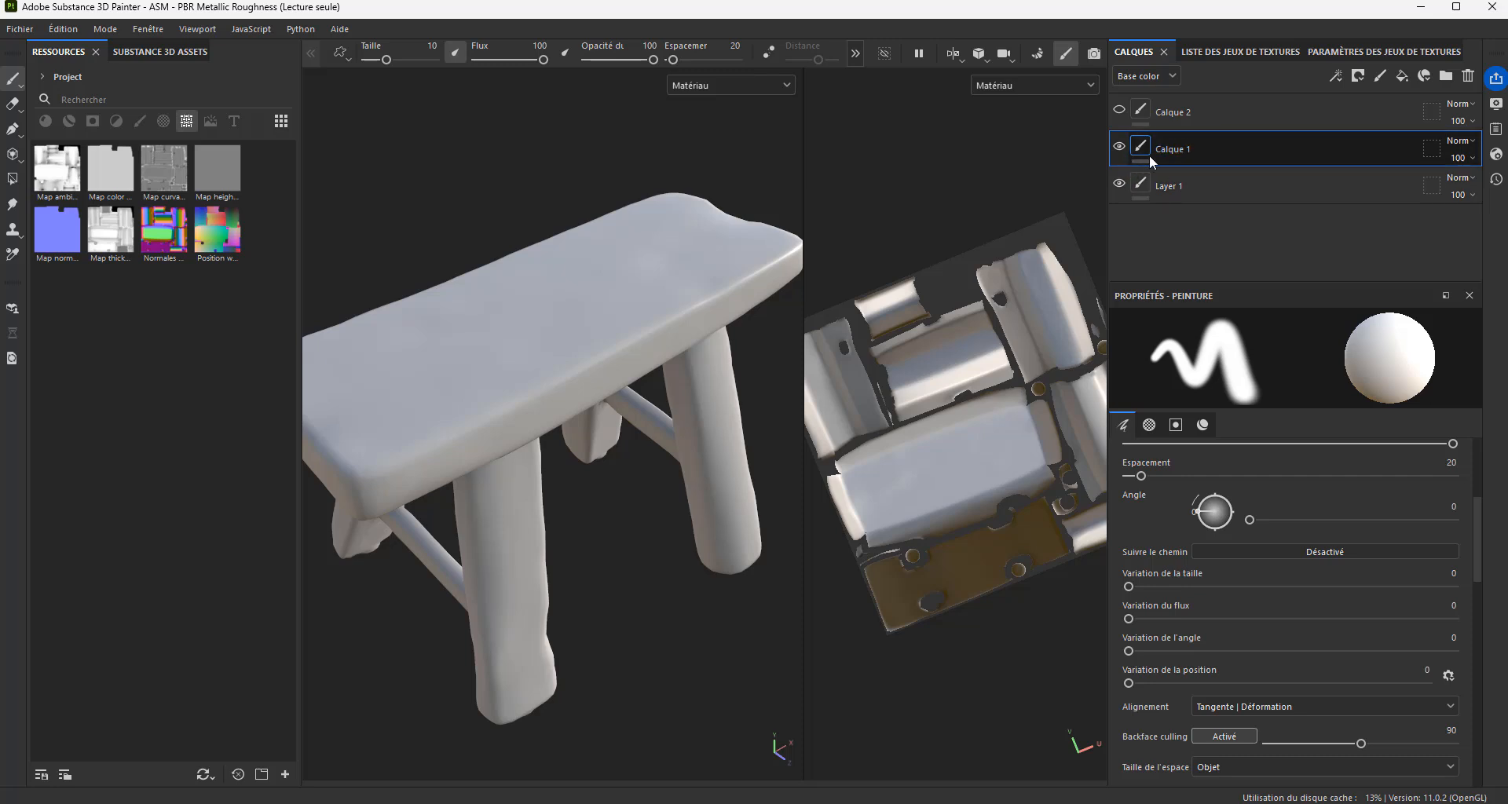
# Step: Disable the metal, rough, nrm and spec channels in the brush material for Calque 1, keeping color and height
pyautogui.scroll(-3, 1199, 640)
pyautogui.scroll(-5, 1199, 638)
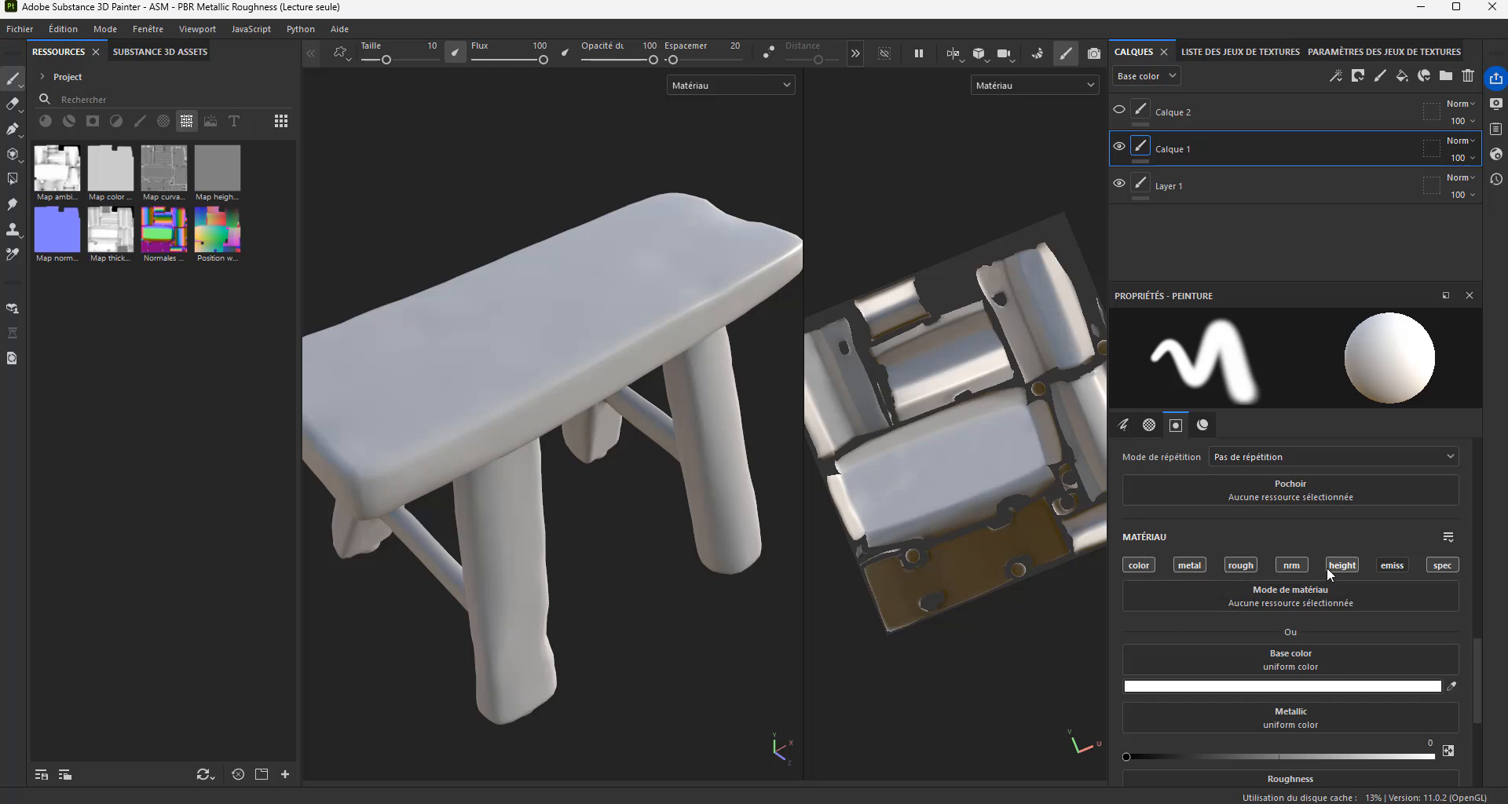
pyautogui.click(1189, 566)
pyautogui.click(1238, 564)
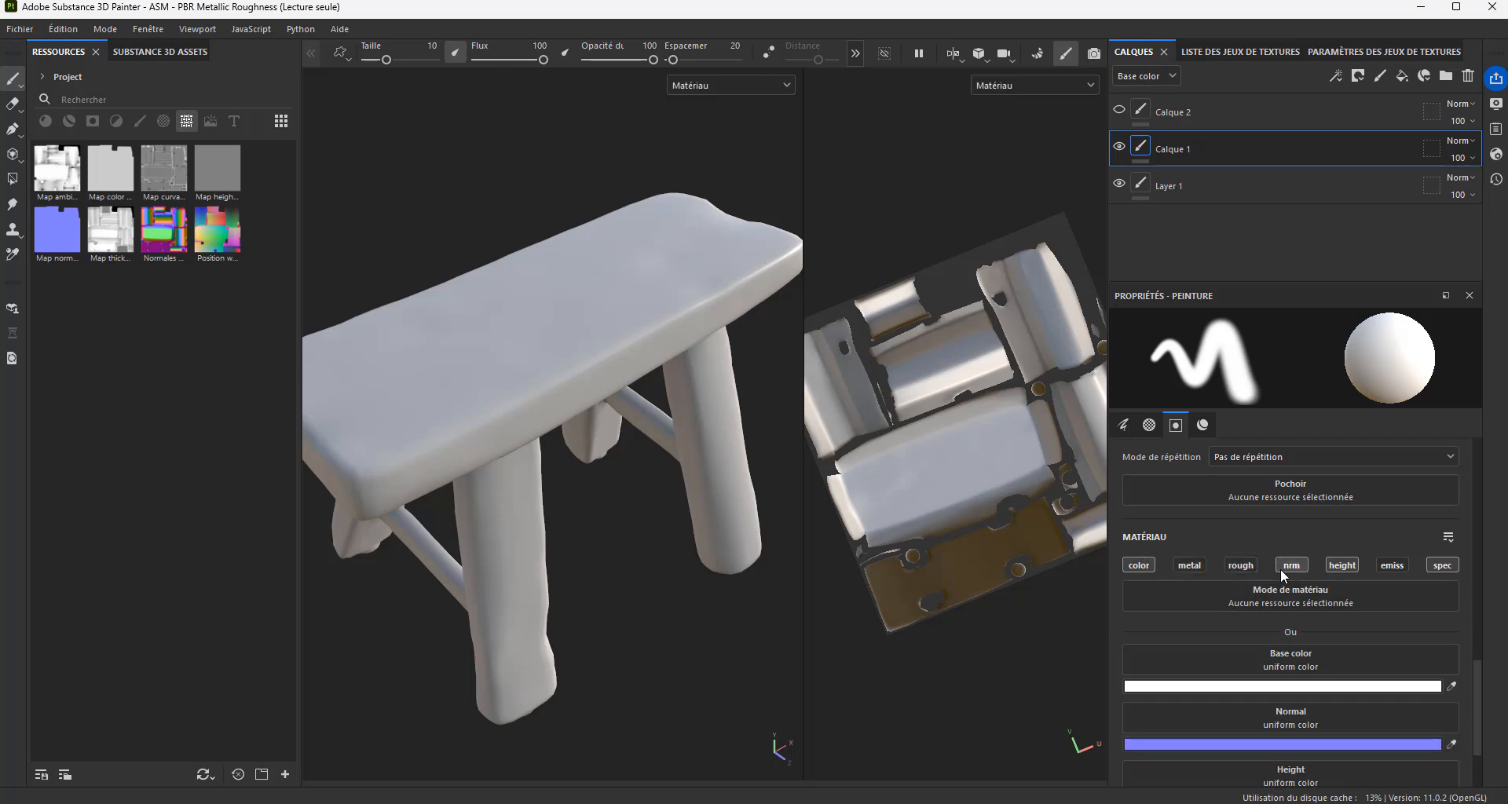
pyautogui.click(1289, 565)
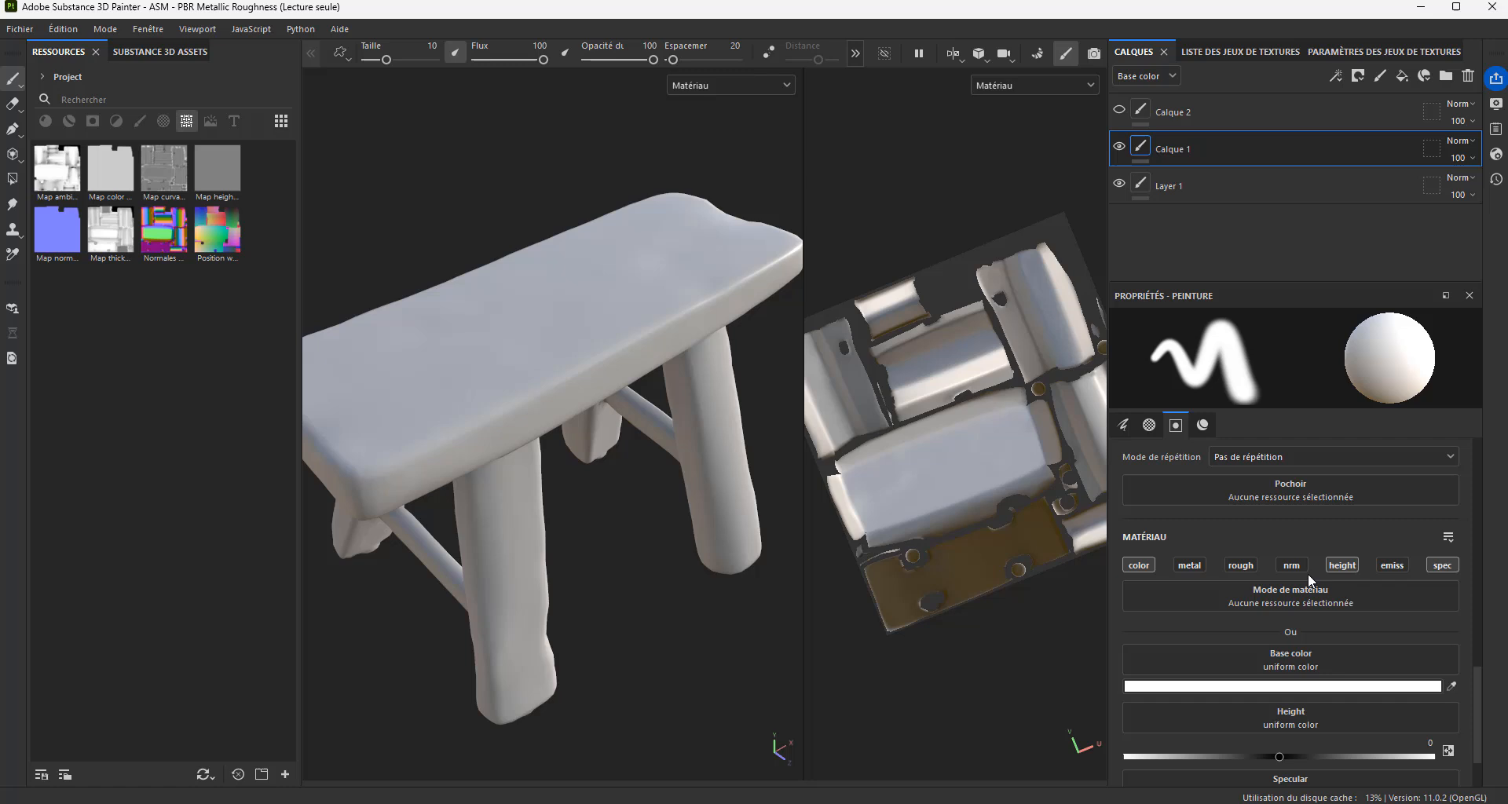
pyautogui.click(1444, 567)
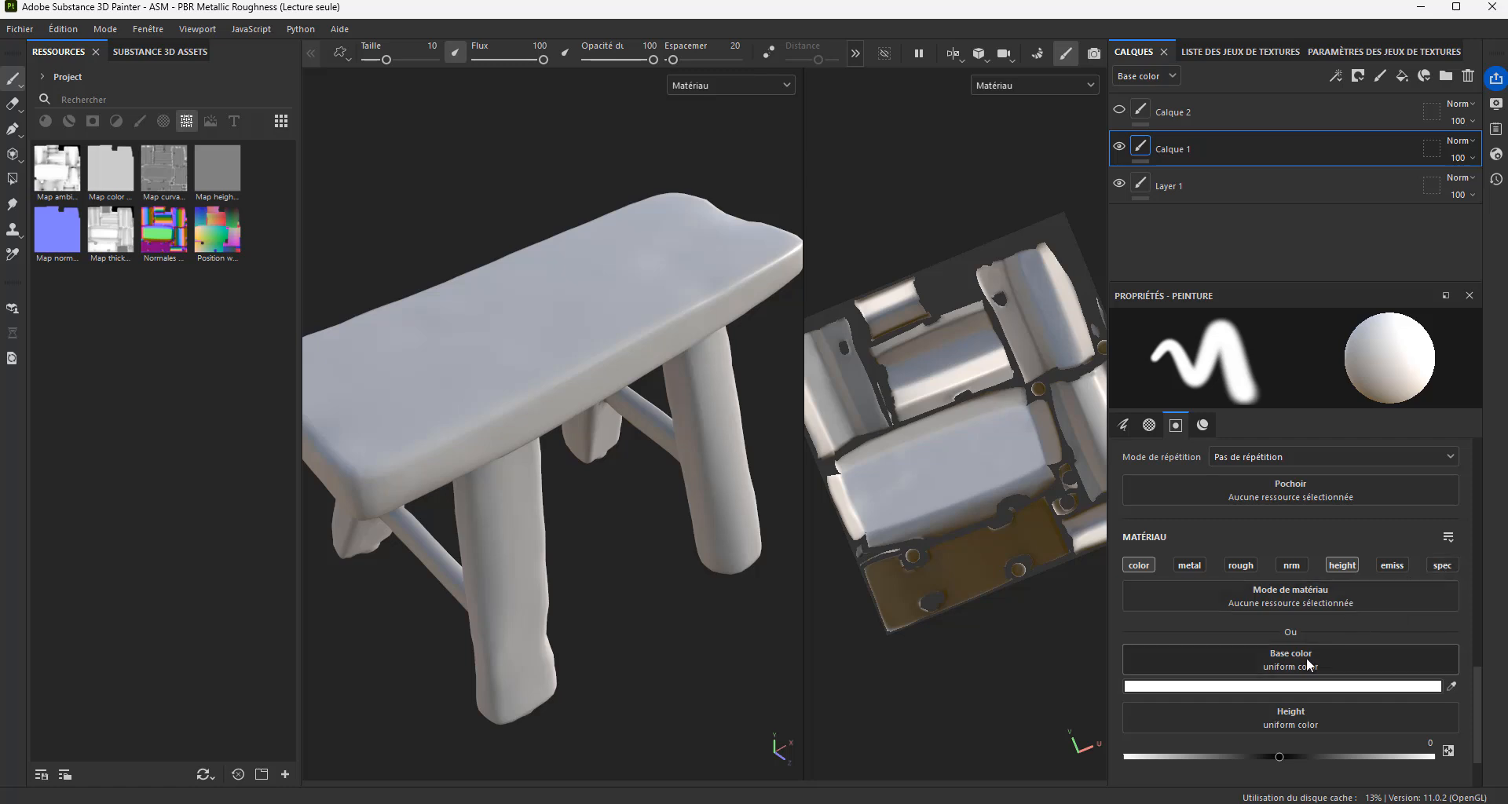
# Step: View the resources offered for the brush material's base color and leave it as a uniform color
pyautogui.scroll(-2, 1296, 652)
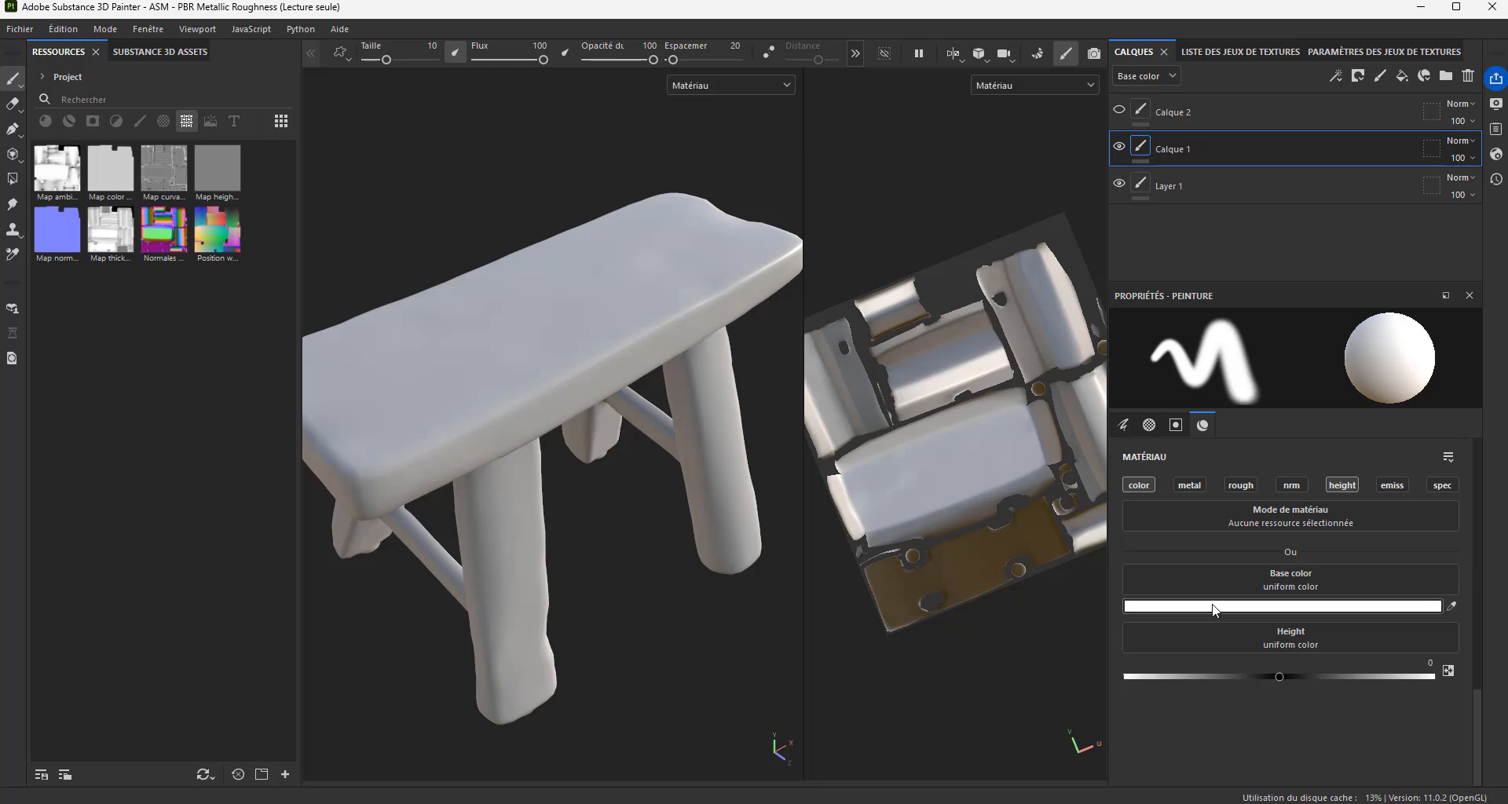
pyautogui.click(1279, 583)
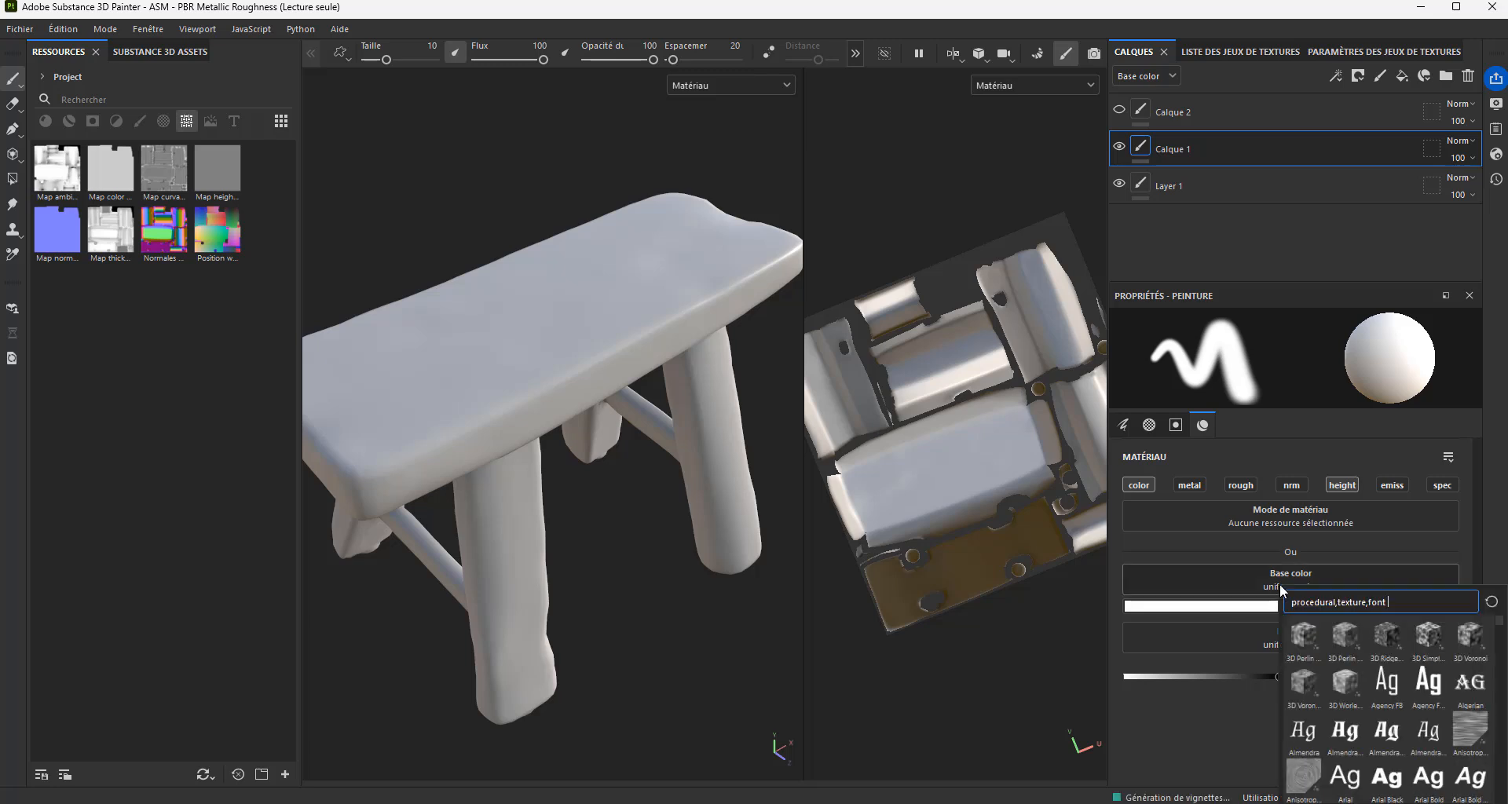
pyautogui.click(1198, 579)
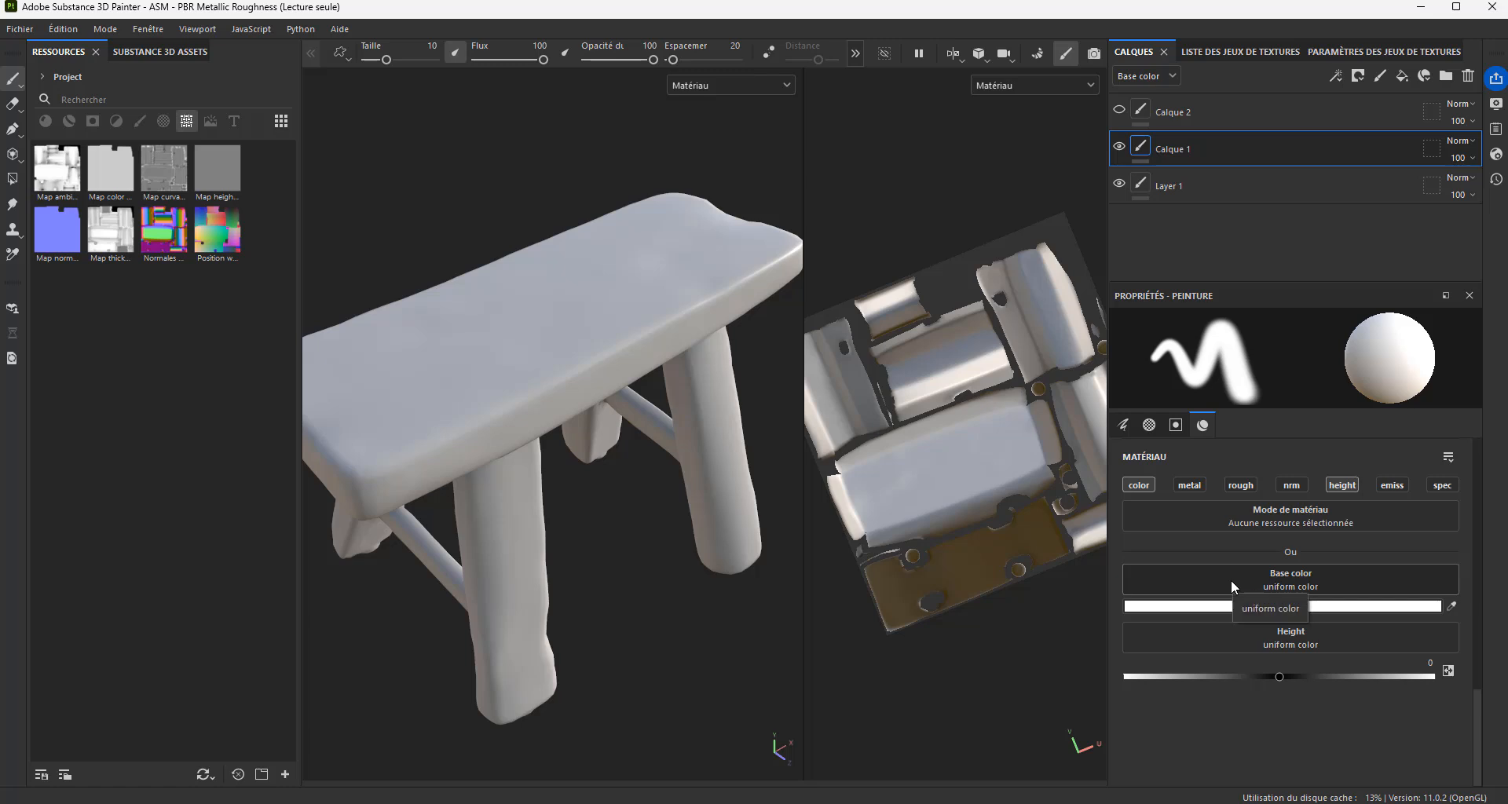
# Step: Show the textures of all libraries in the assets and examine the procedural, grunge, pattern and normal textures
pyautogui.click(45, 81)
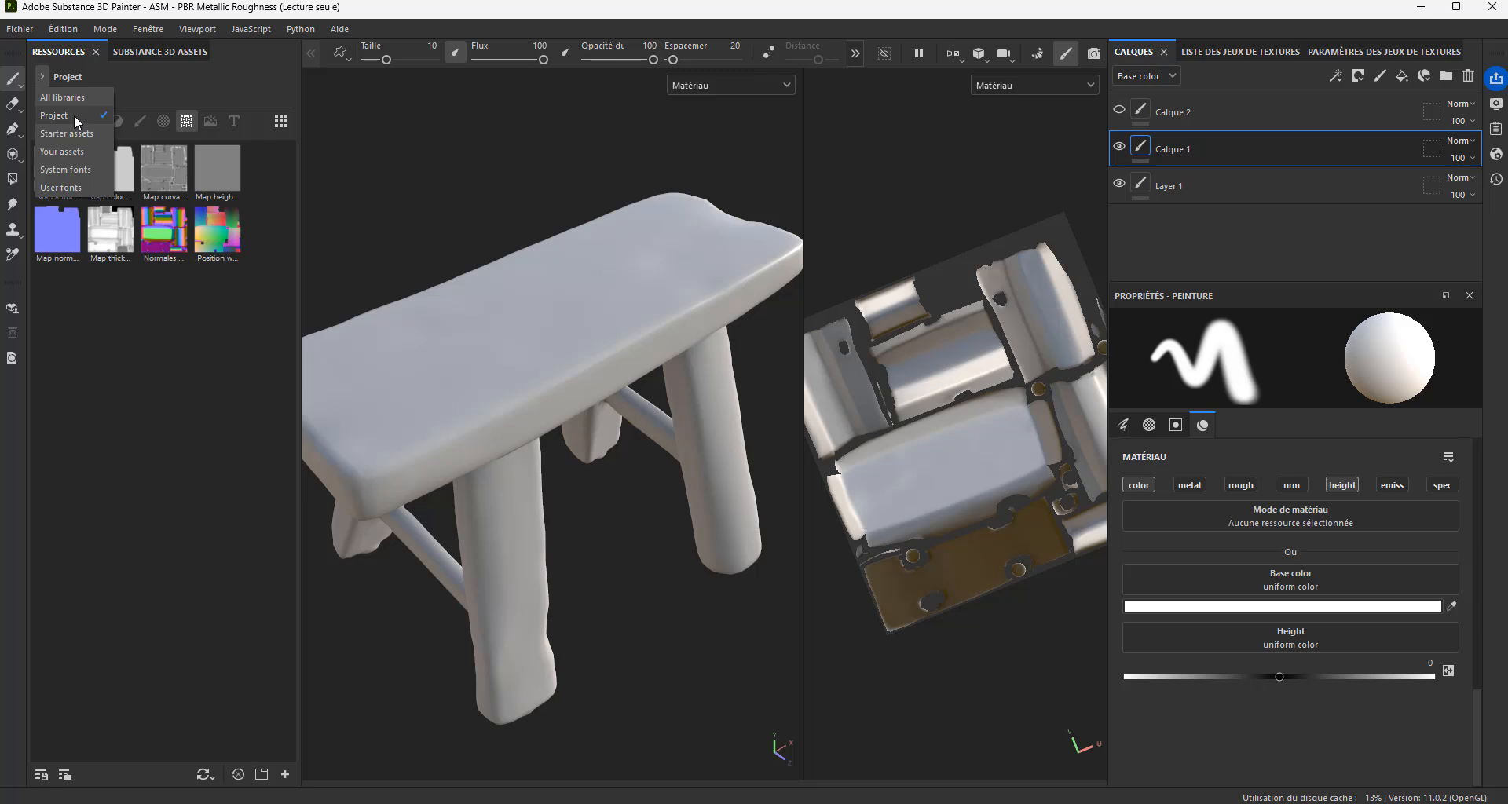
pyautogui.click(67, 97)
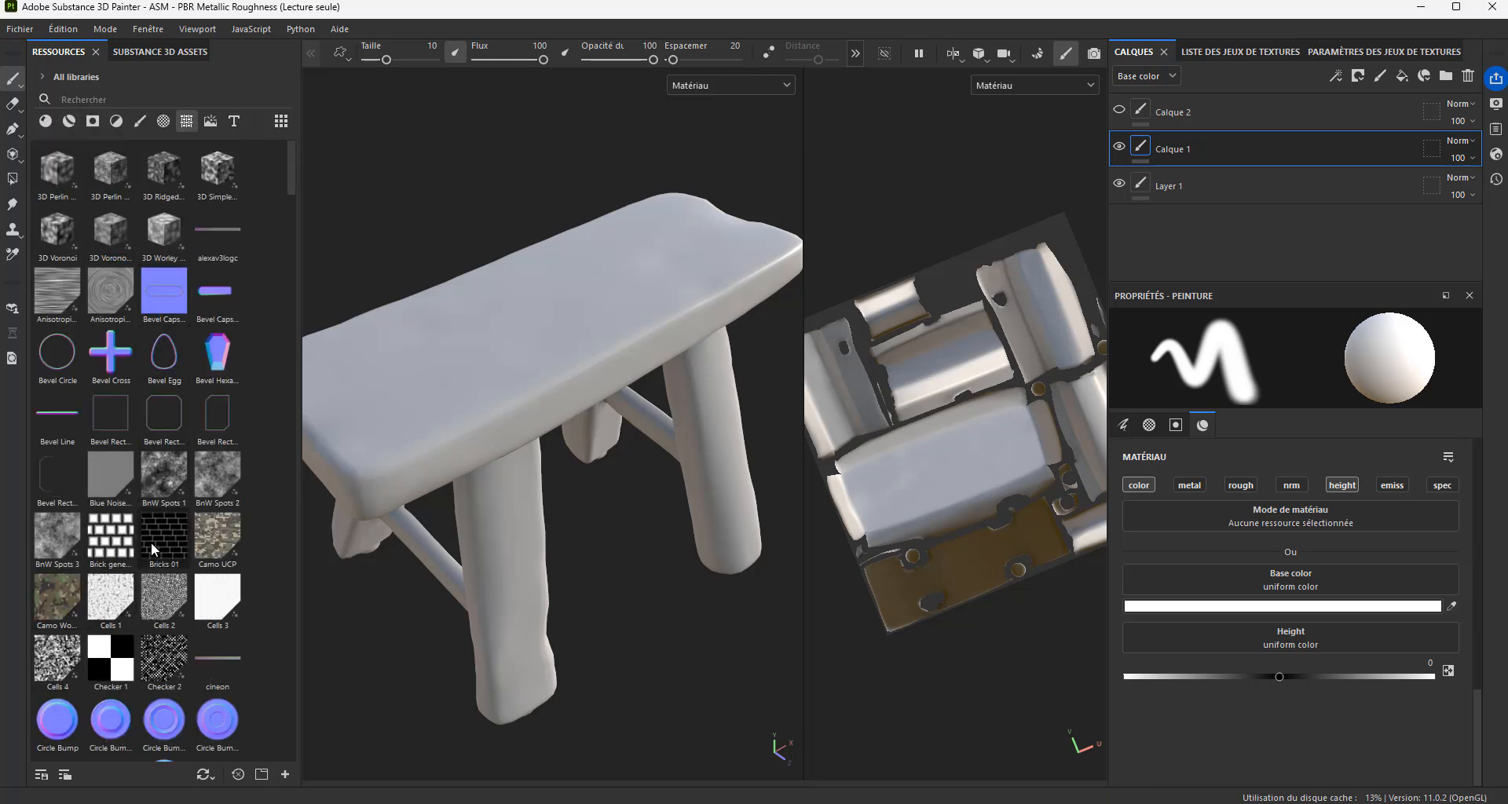
pyautogui.scroll(-5, 51, 601)
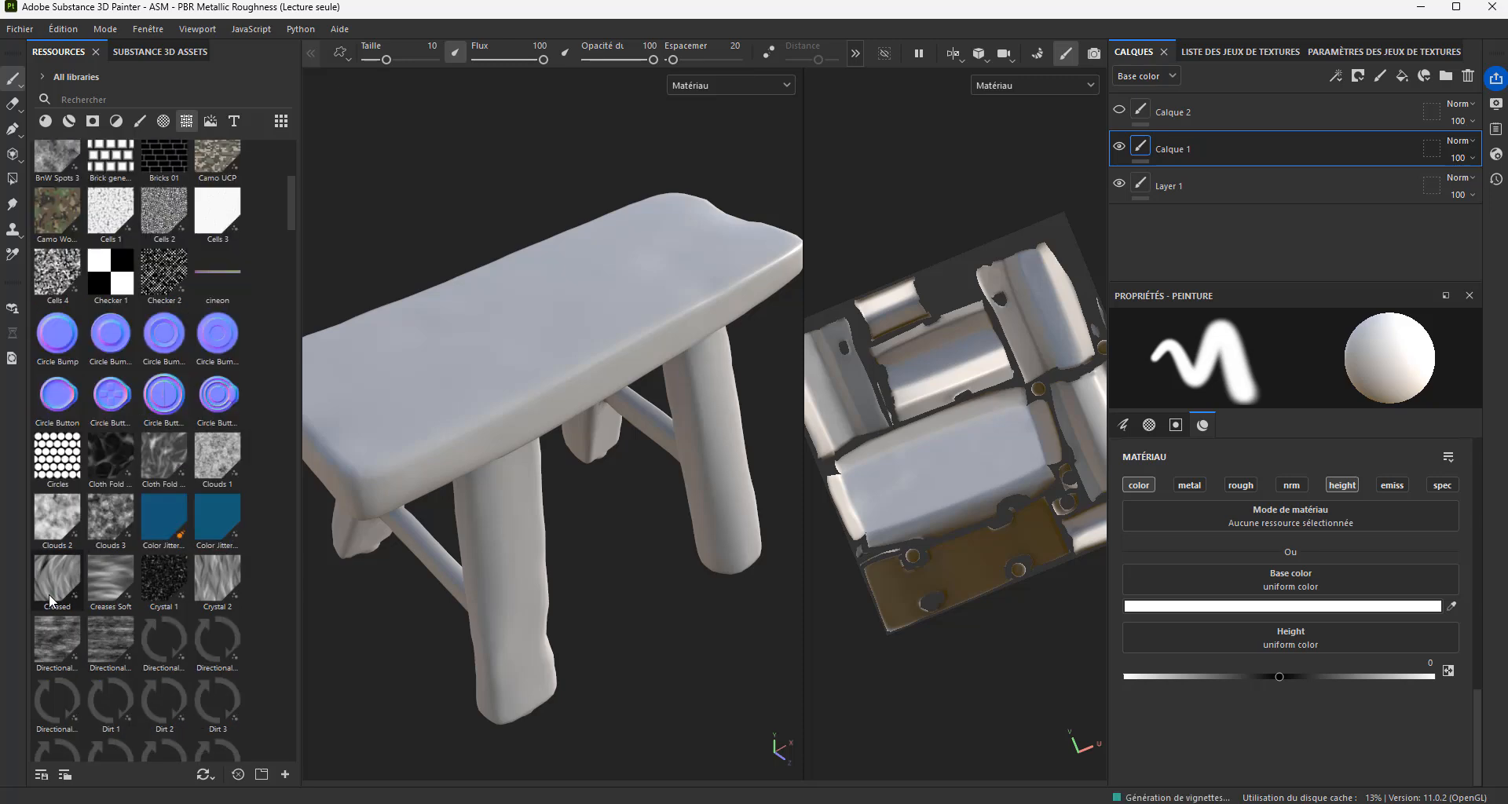
pyautogui.scroll(-3, 51, 601)
pyautogui.scroll(5, 55, 585)
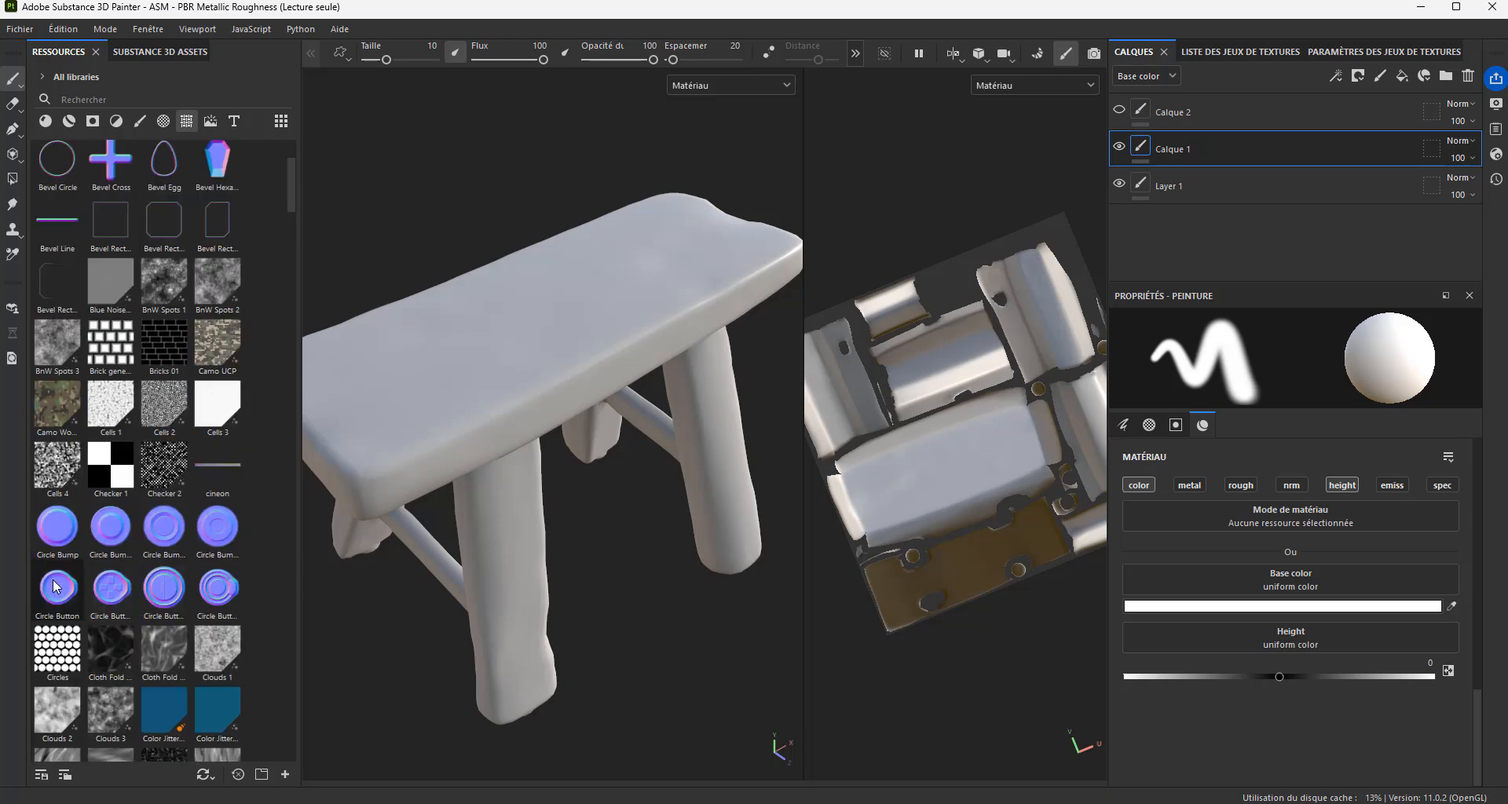
pyautogui.scroll(-15, 56, 581)
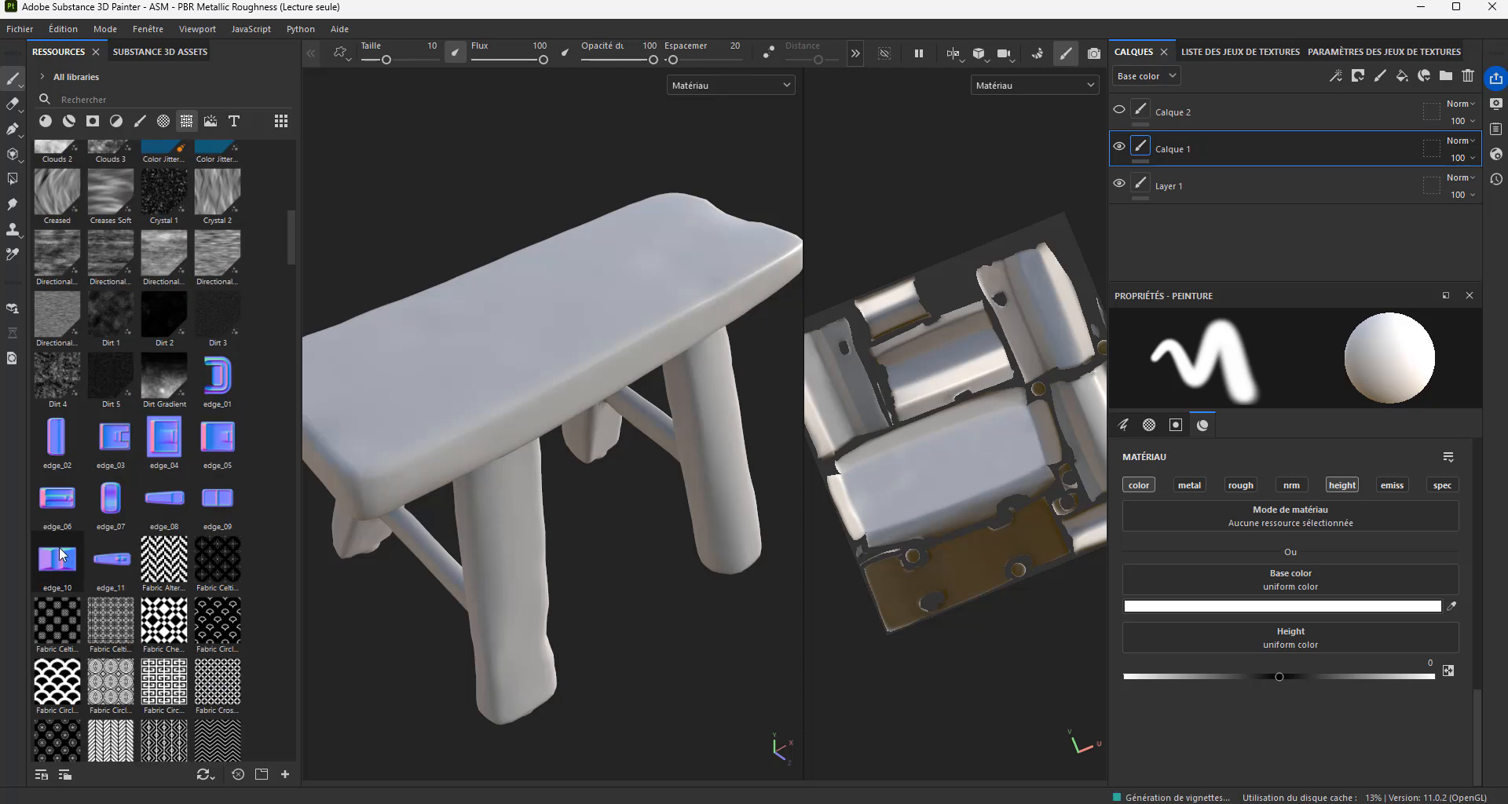
pyautogui.scroll(-5, 59, 550)
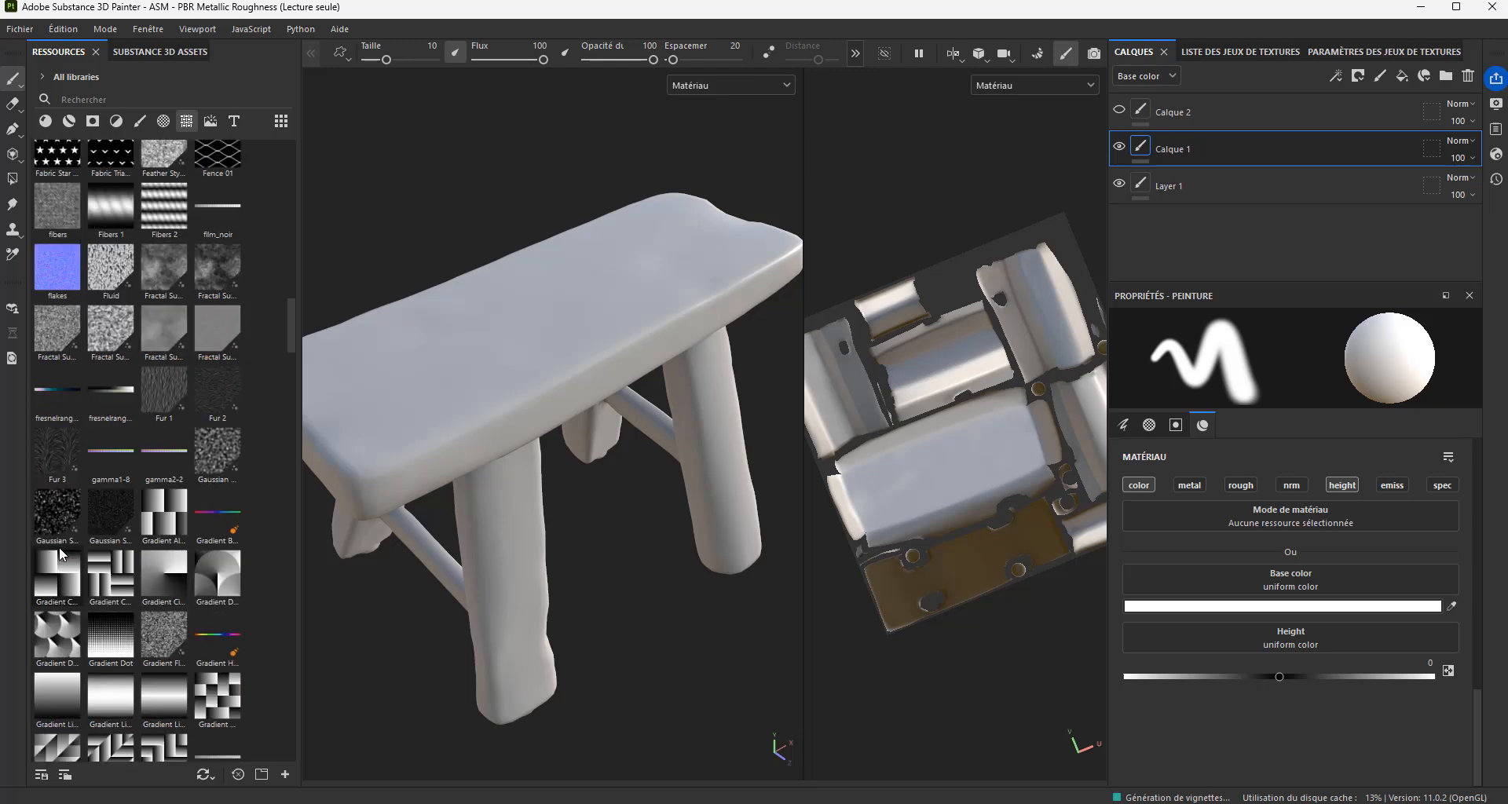
pyautogui.scroll(-8, 68, 581)
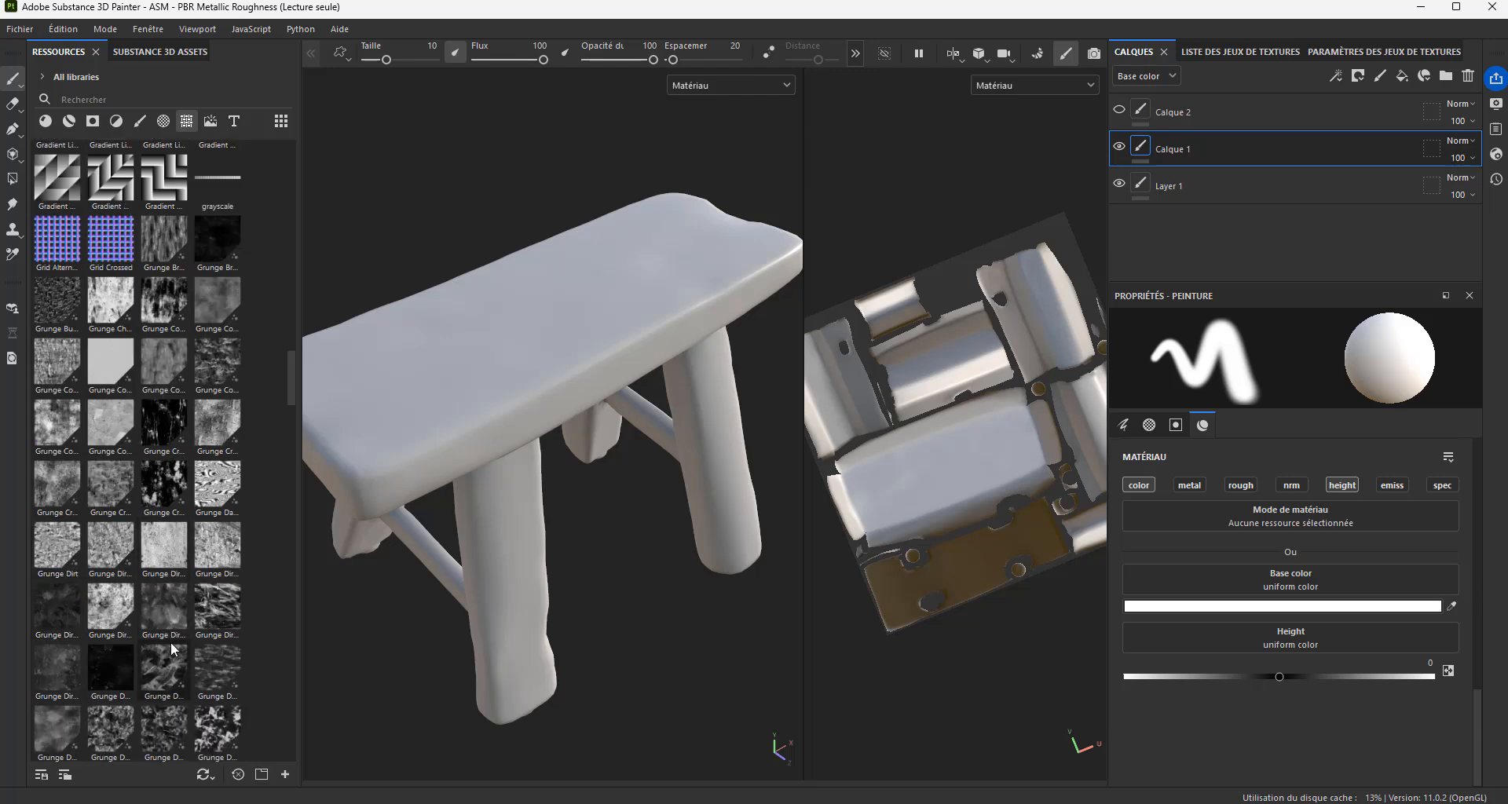
pyautogui.scroll(-15, 171, 640)
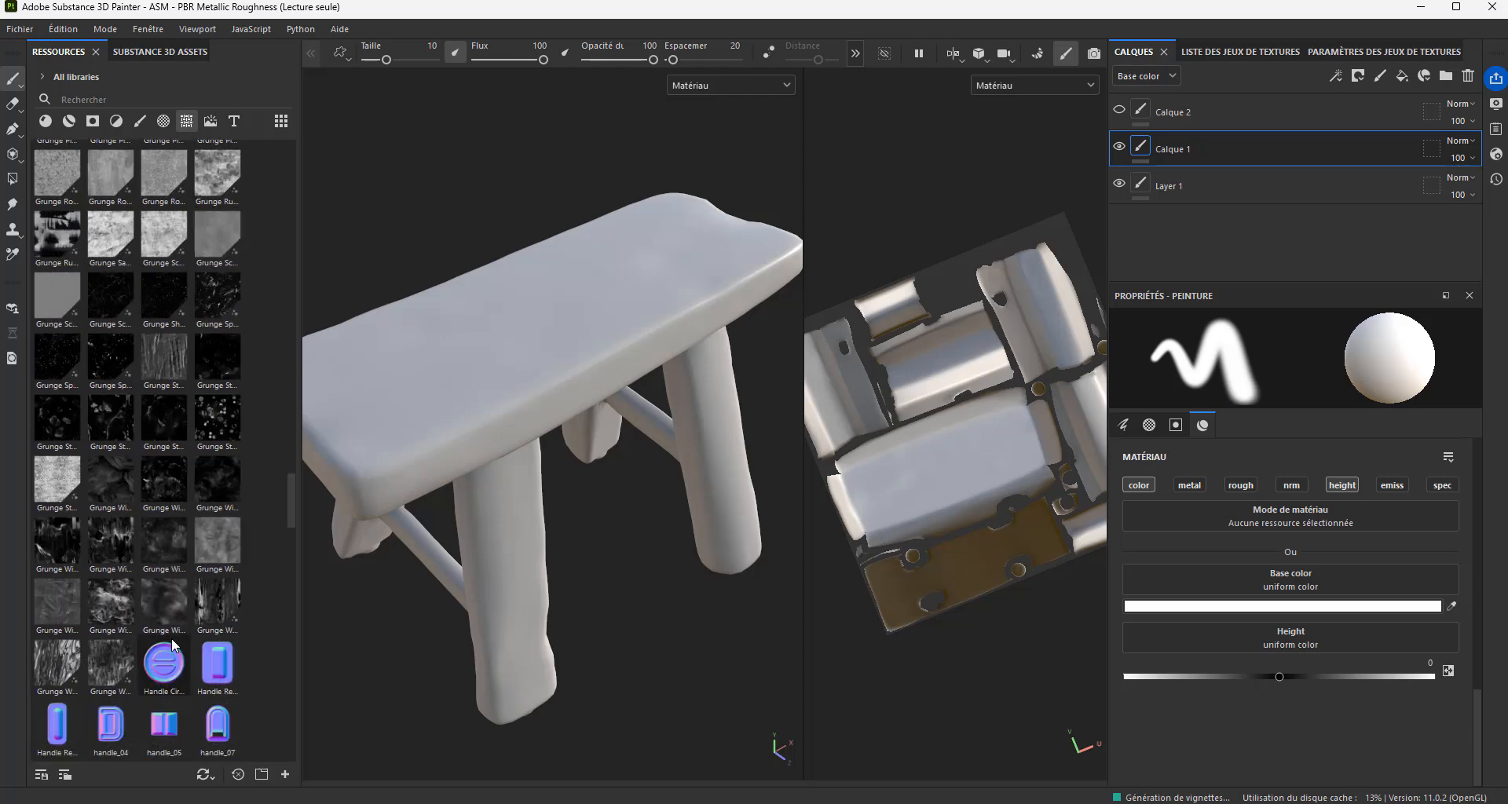
pyautogui.scroll(-8, 175, 642)
pyautogui.scroll(15, 171, 638)
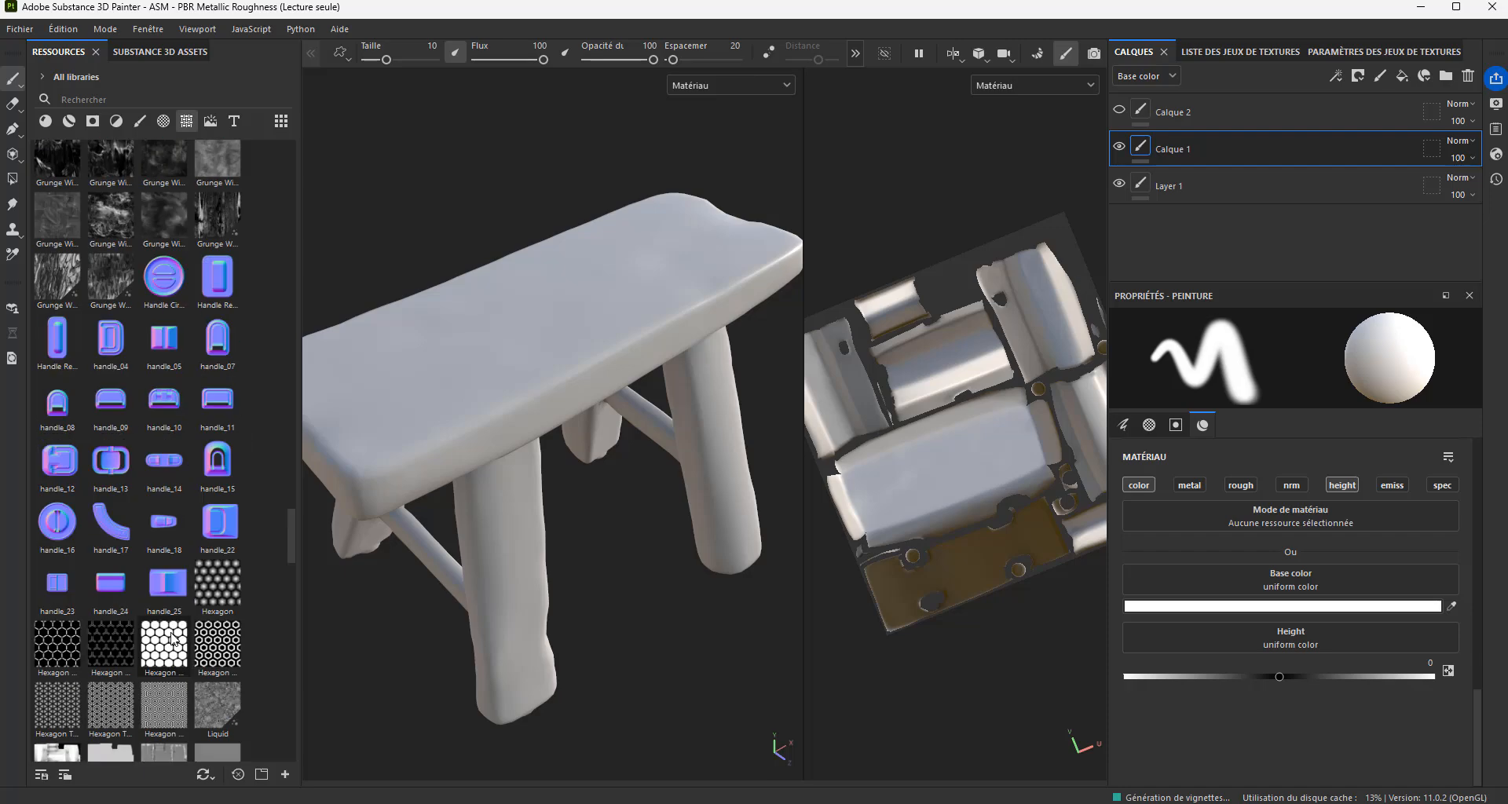
pyautogui.scroll(20, 171, 638)
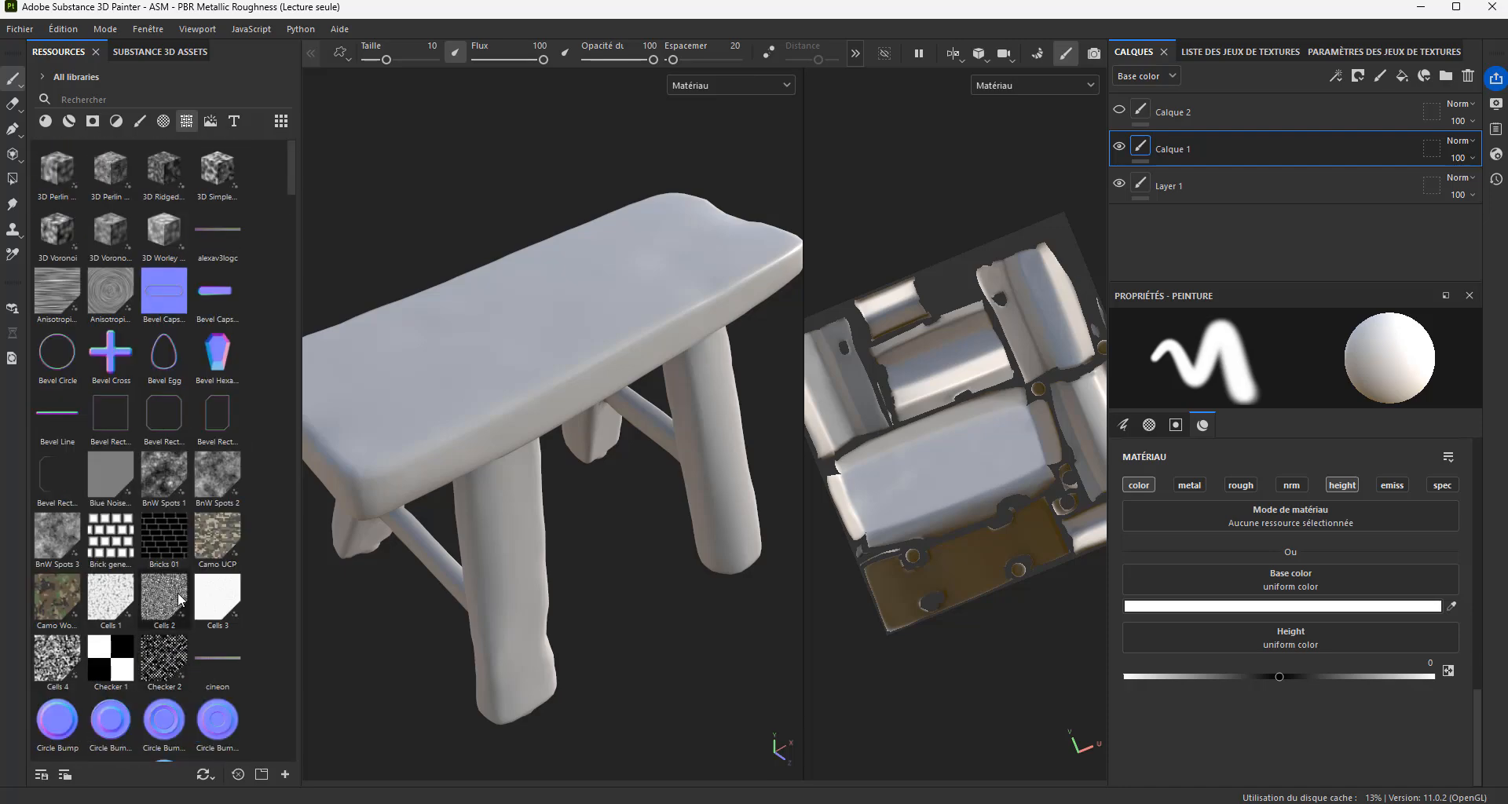
pyautogui.scroll(-8, 188, 594)
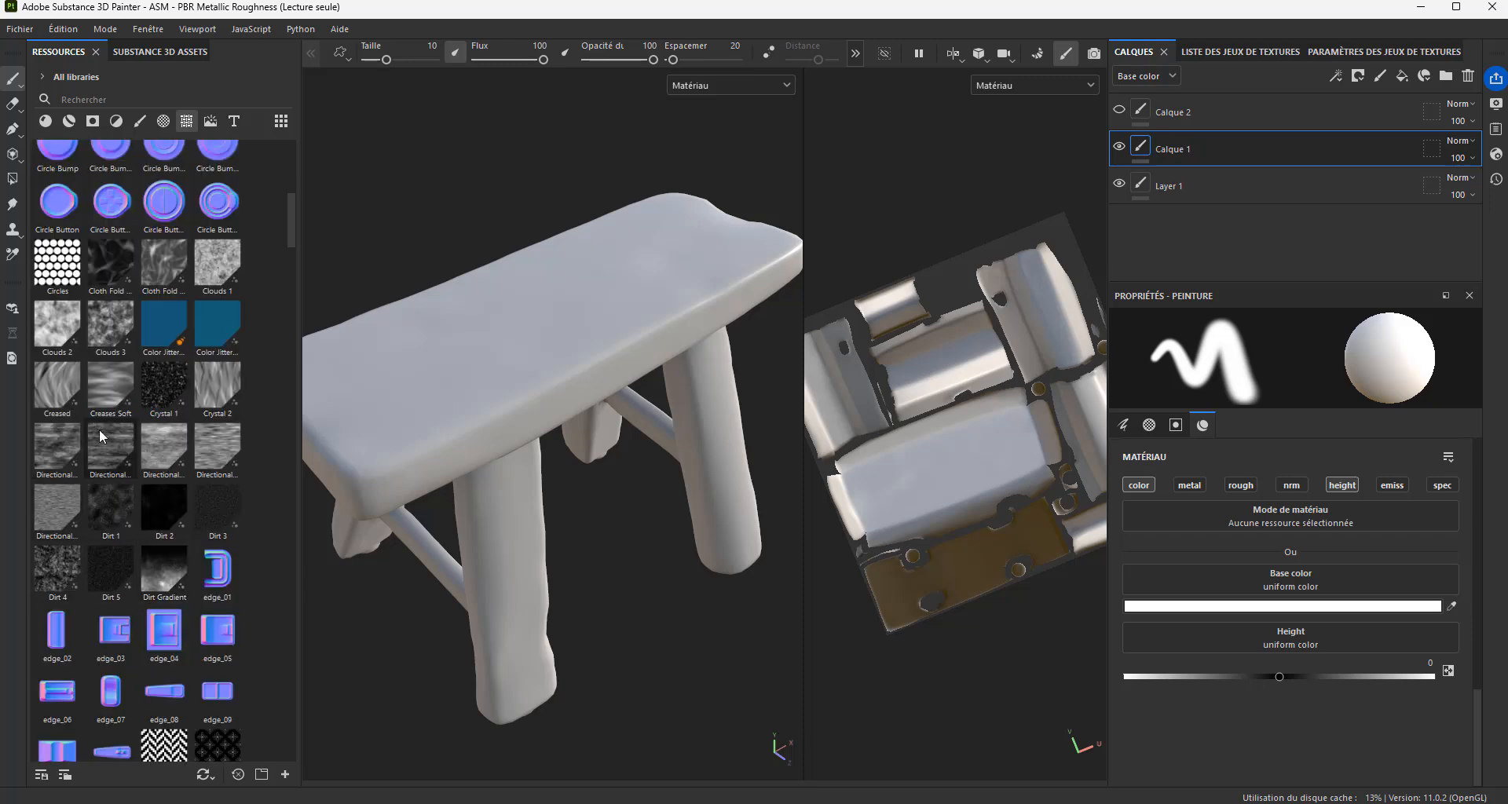
# Step: Assign the Dirt 4 texture to the brush's base color, try it with a stroke on the stool seat and undo the stroke
pyautogui.click(62, 576)
pyautogui.moveTo(62, 574); pyautogui.dragTo(1184, 572)
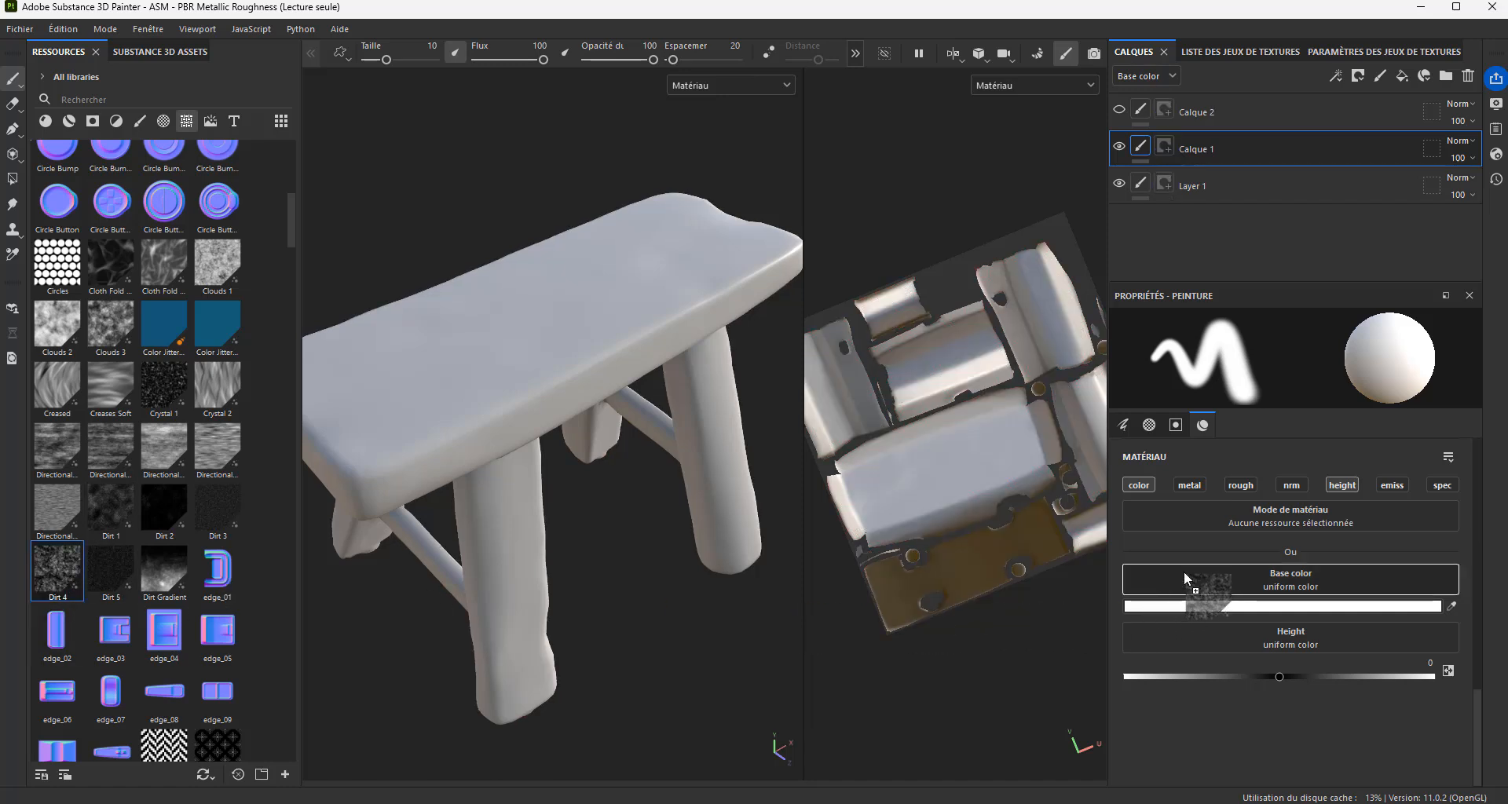
pyautogui.moveTo(1184, 572); pyautogui.dragTo(1185, 572)
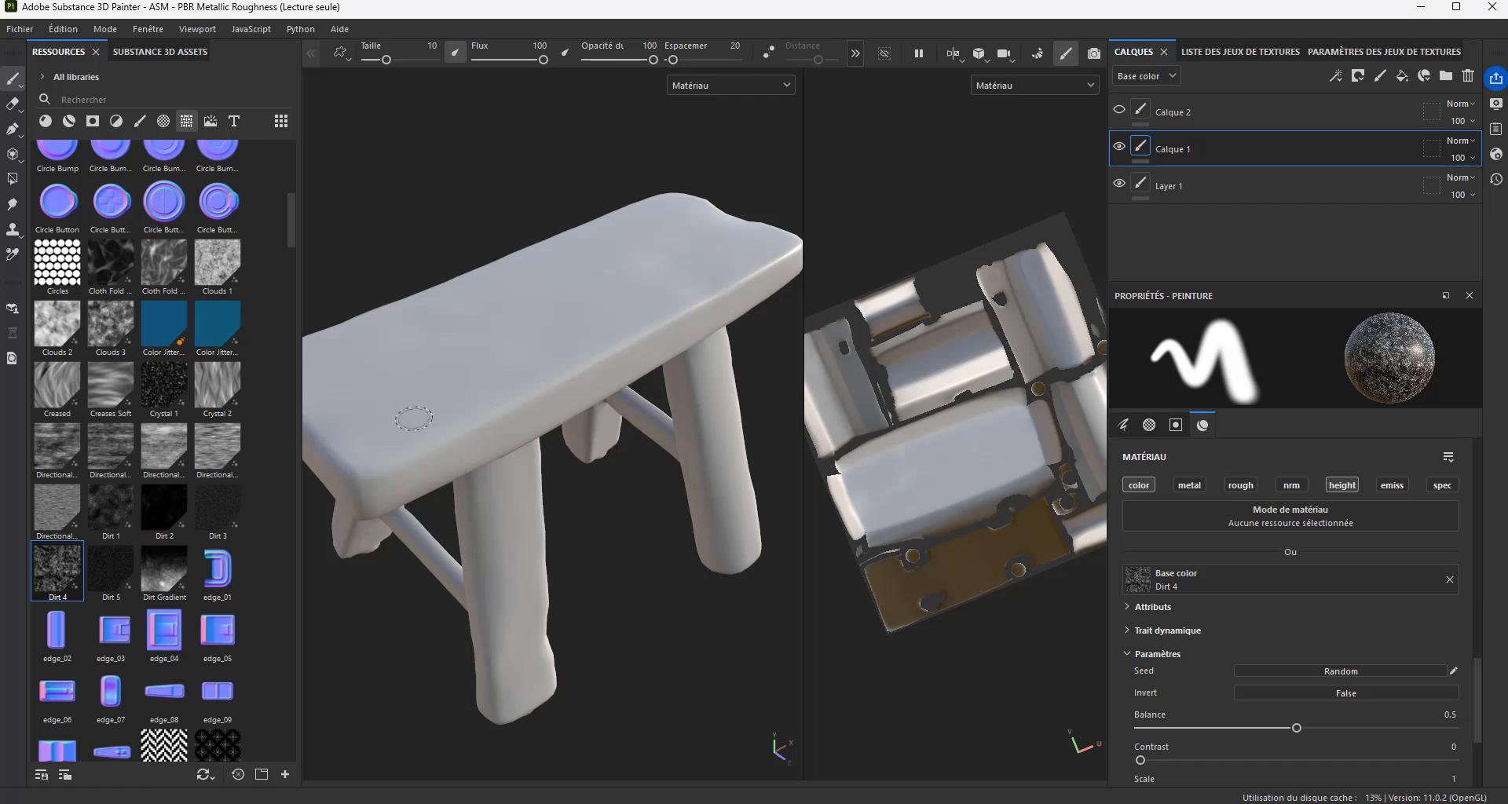
pyautogui.moveTo(406, 422)
pyautogui.mouseDown()
pyautogui.moveTo(560, 369)
pyautogui.moveTo(471, 345)
pyautogui.moveTo(430, 396)
pyautogui.moveTo(550, 343)
pyautogui.moveTo(448, 375)
pyautogui.moveTo(469, 400)
pyautogui.mouseUp()
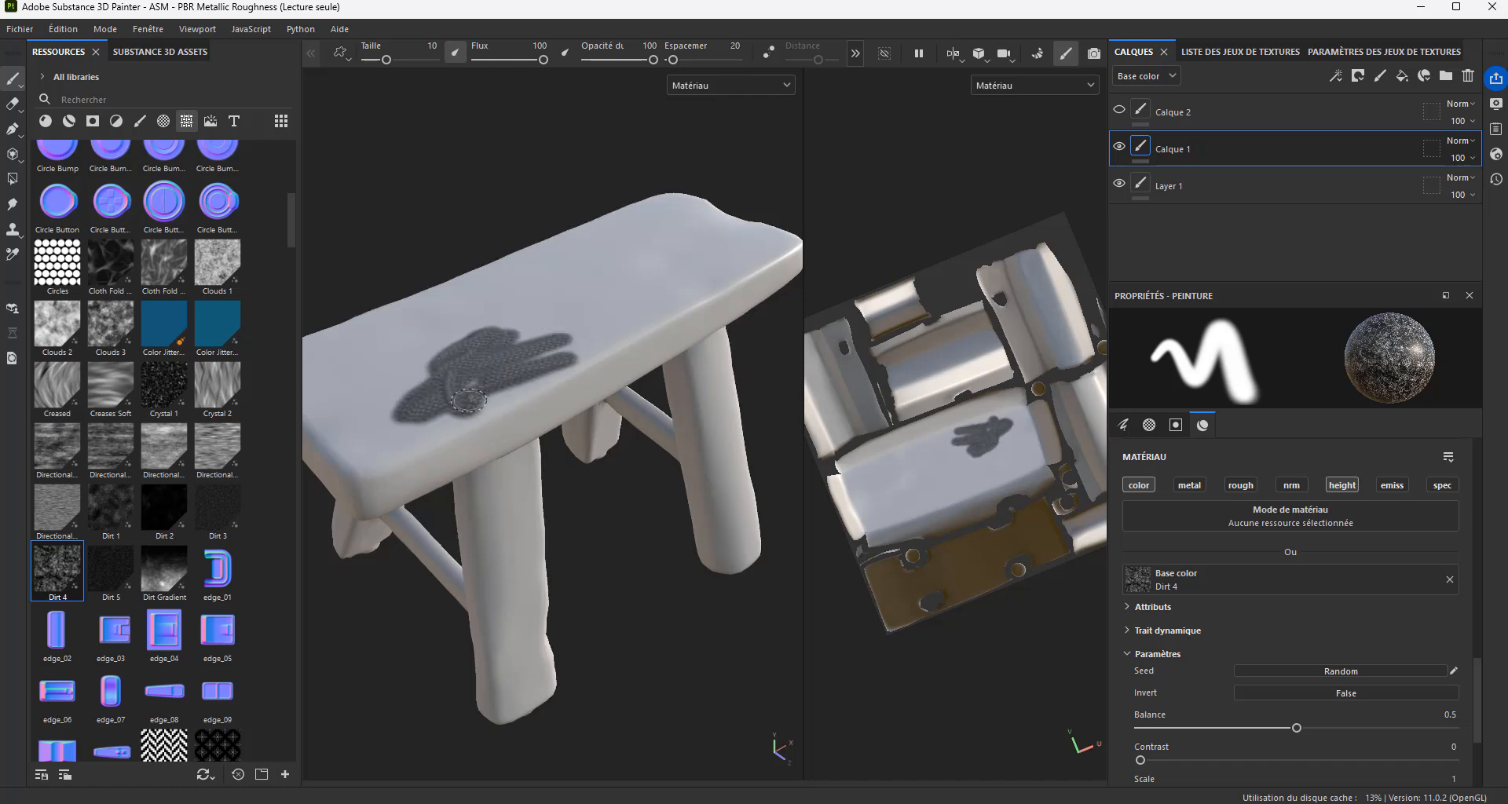
pyautogui.hotkey('ctrl', 'z')
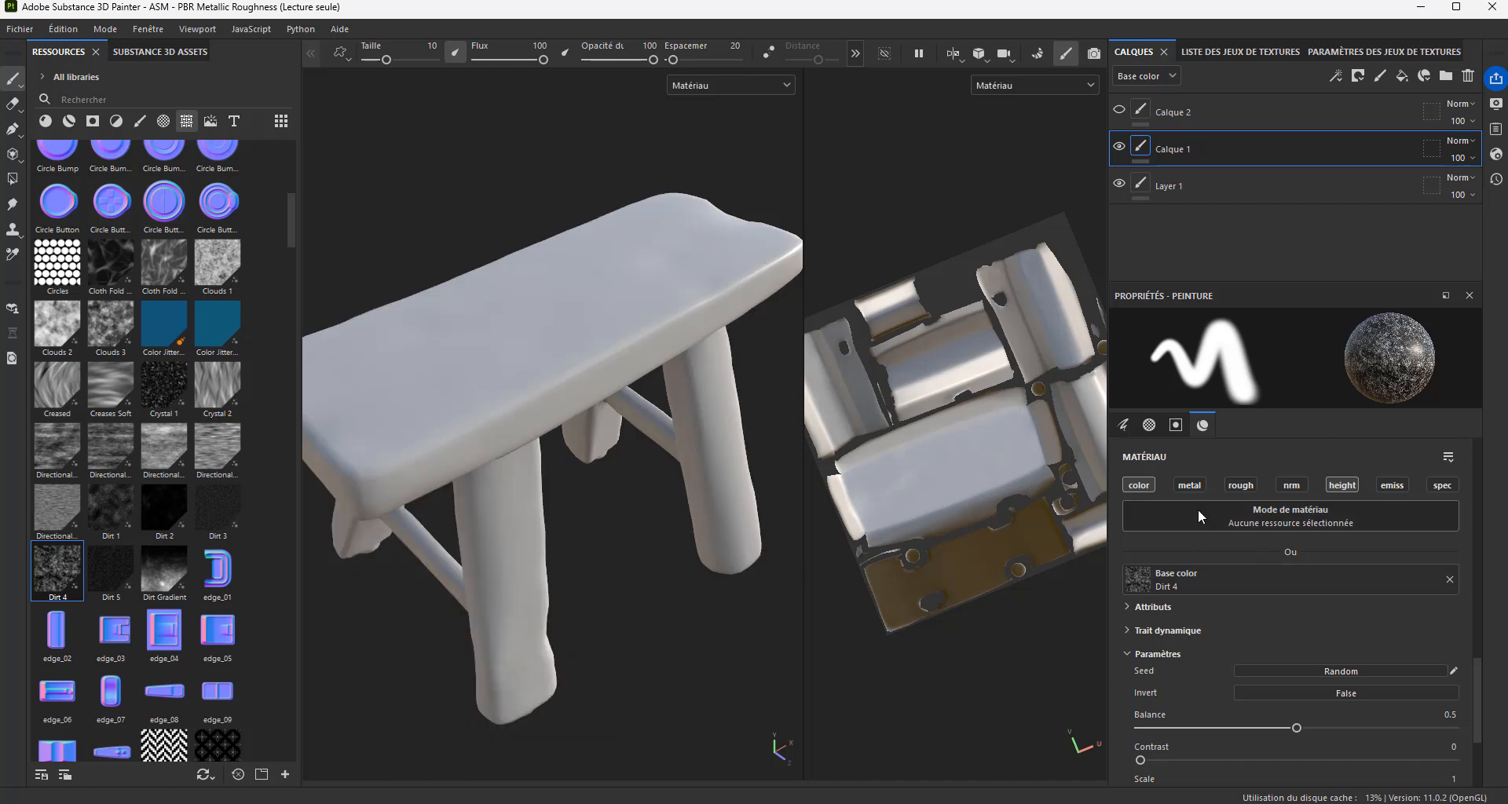
# Step: Remove the Dirt 4 texture from the base color and set a uniform red, C52020
pyautogui.scroll(2, 1241, 549)
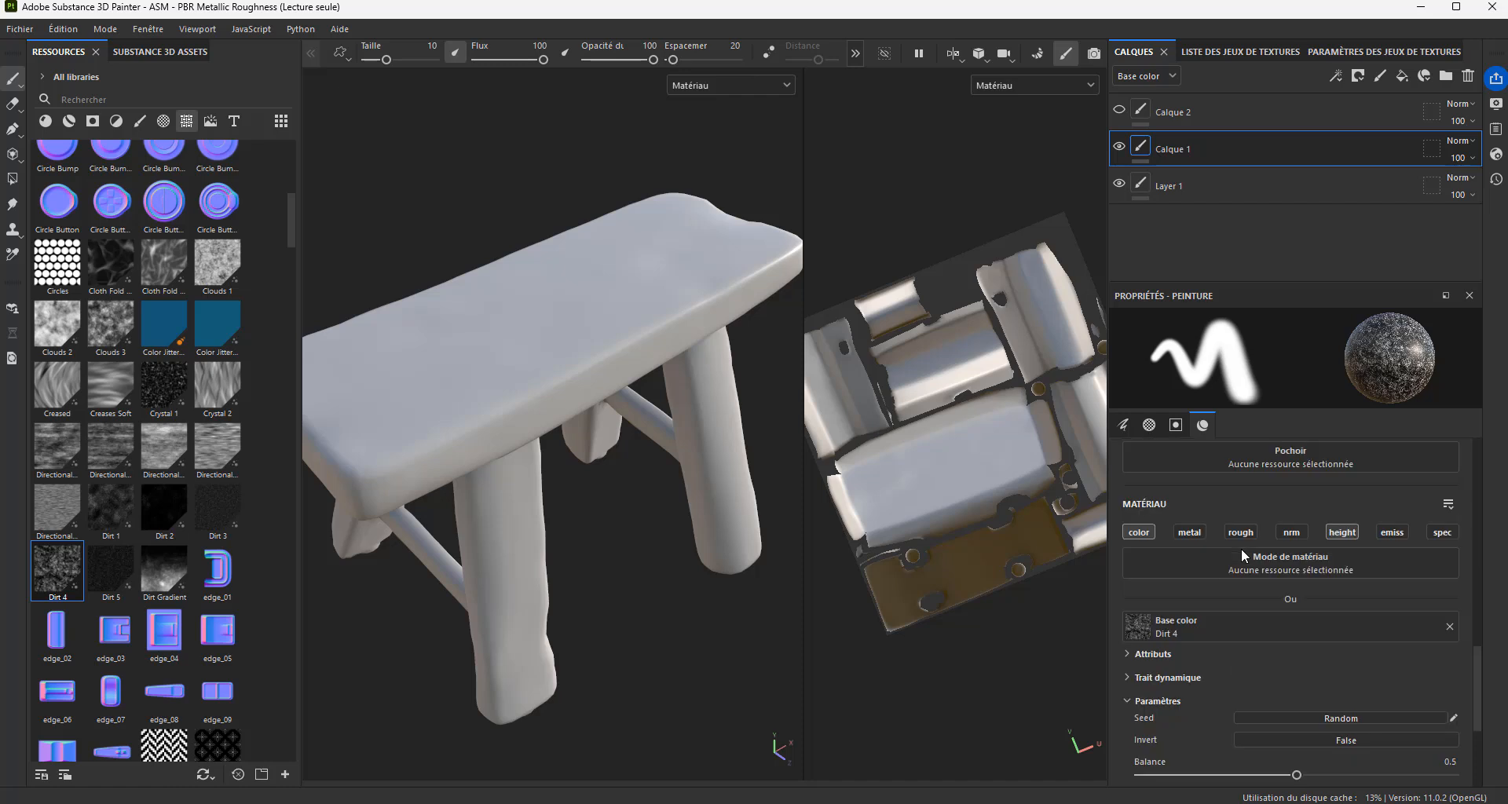
pyautogui.click(1449, 627)
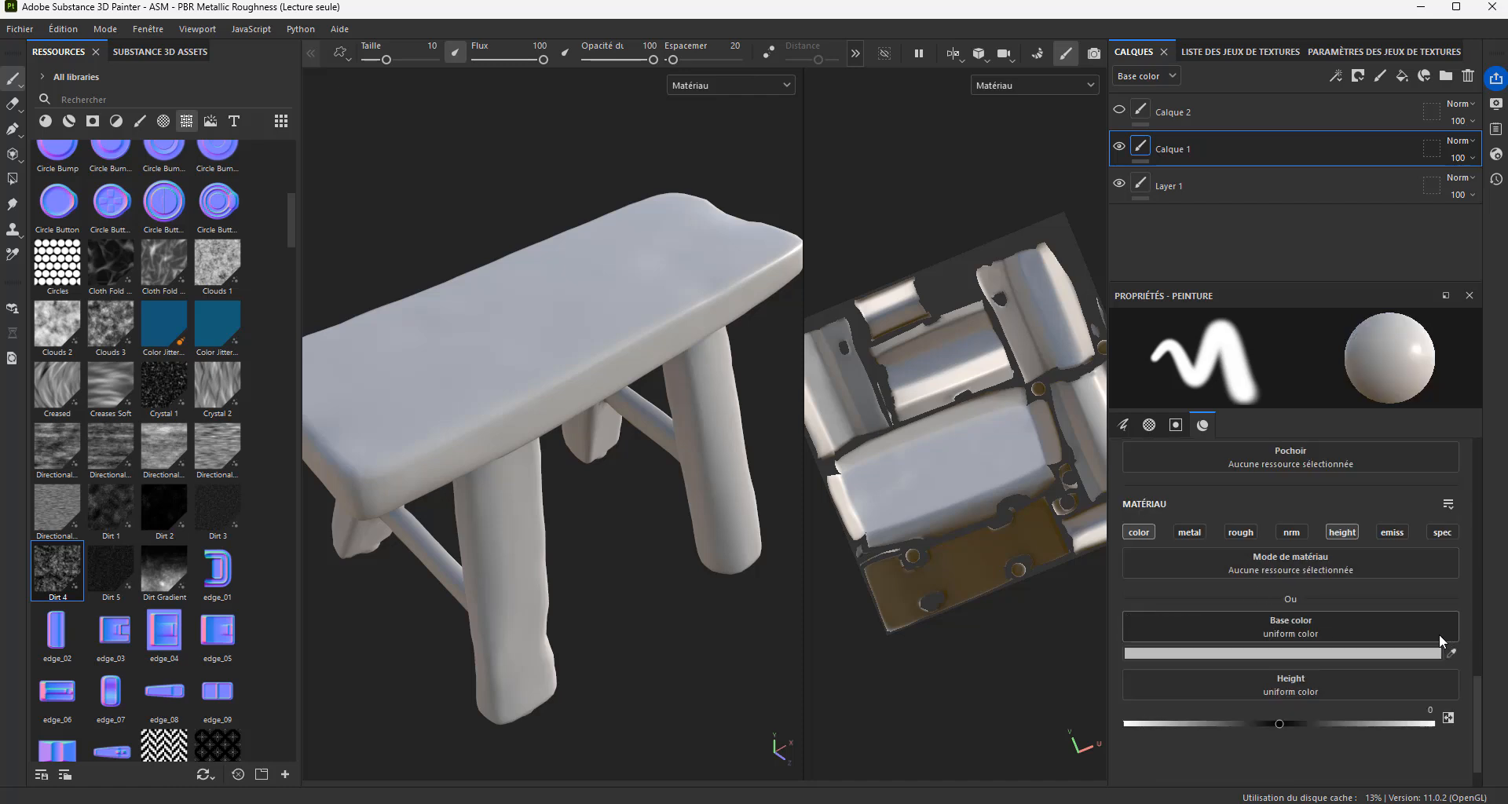
pyautogui.click(1321, 657)
pyautogui.click(1218, 643)
pyautogui.click(1252, 623)
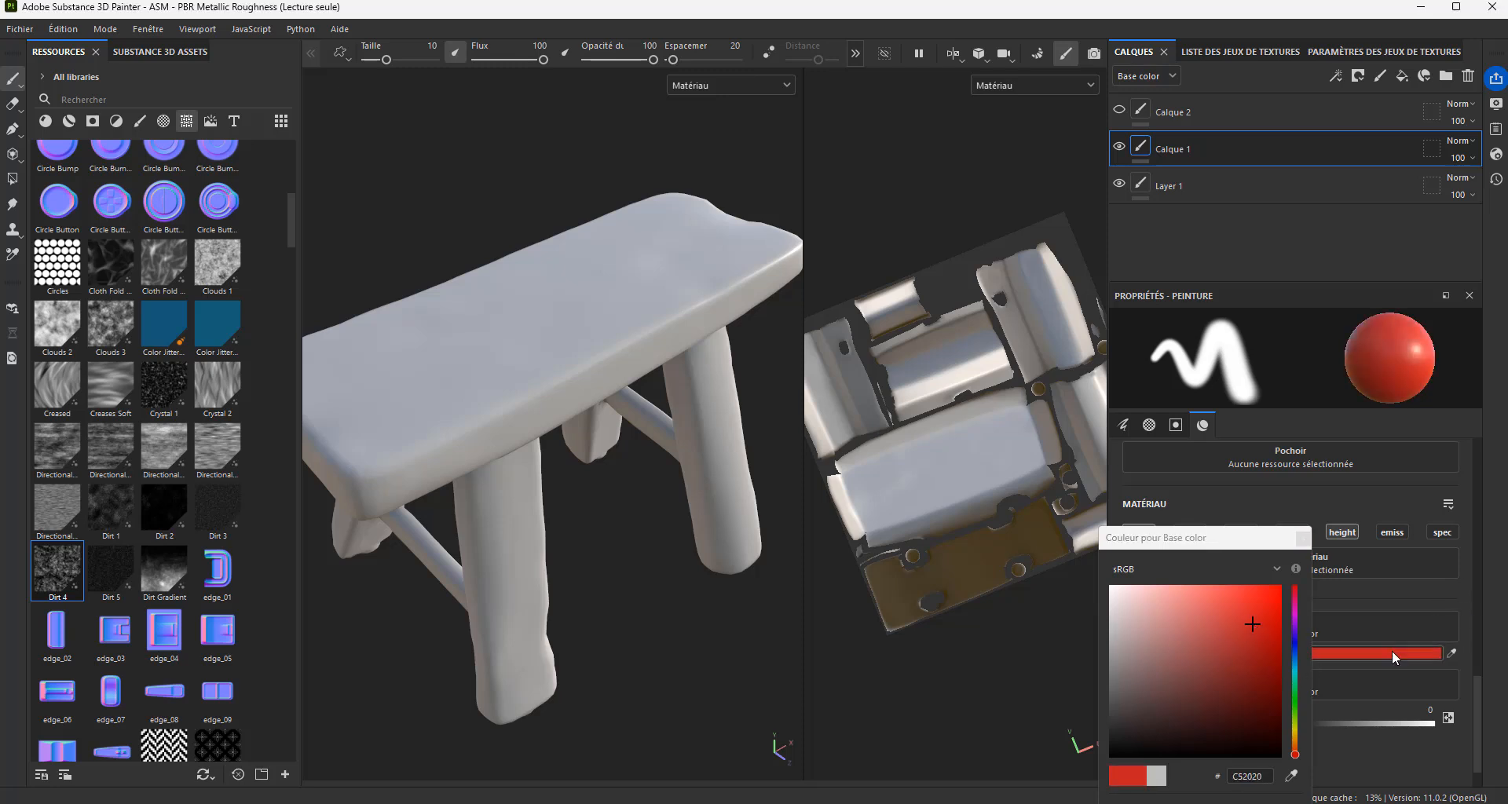
pyautogui.click(1302, 538)
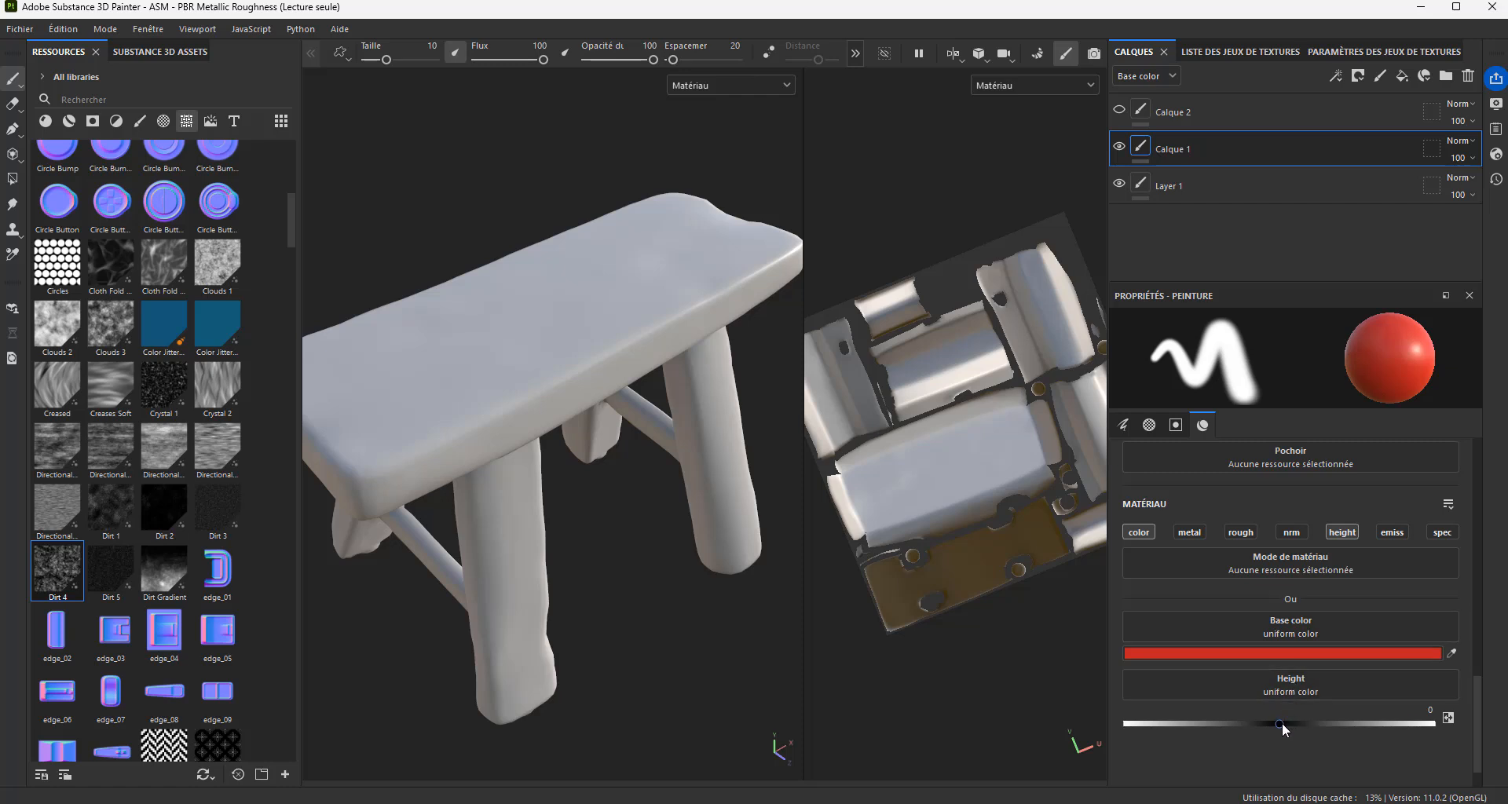
# Step: Raise the brush material's height to 0.6162 and assign the Cloth Fold Large texture to the height channel
pyautogui.moveTo(1282, 723); pyautogui.dragTo(1365, 722)
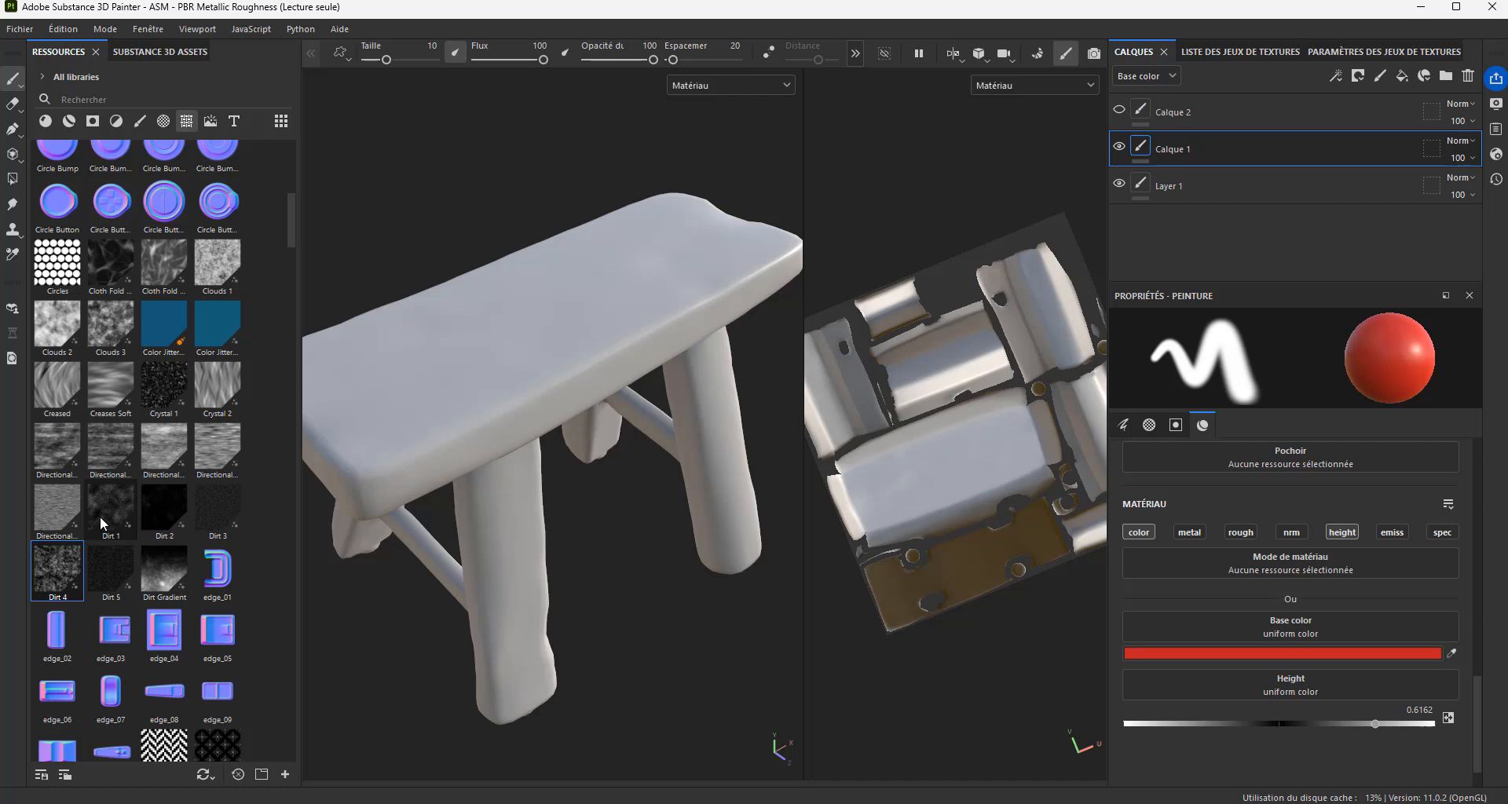
pyautogui.click(166, 268)
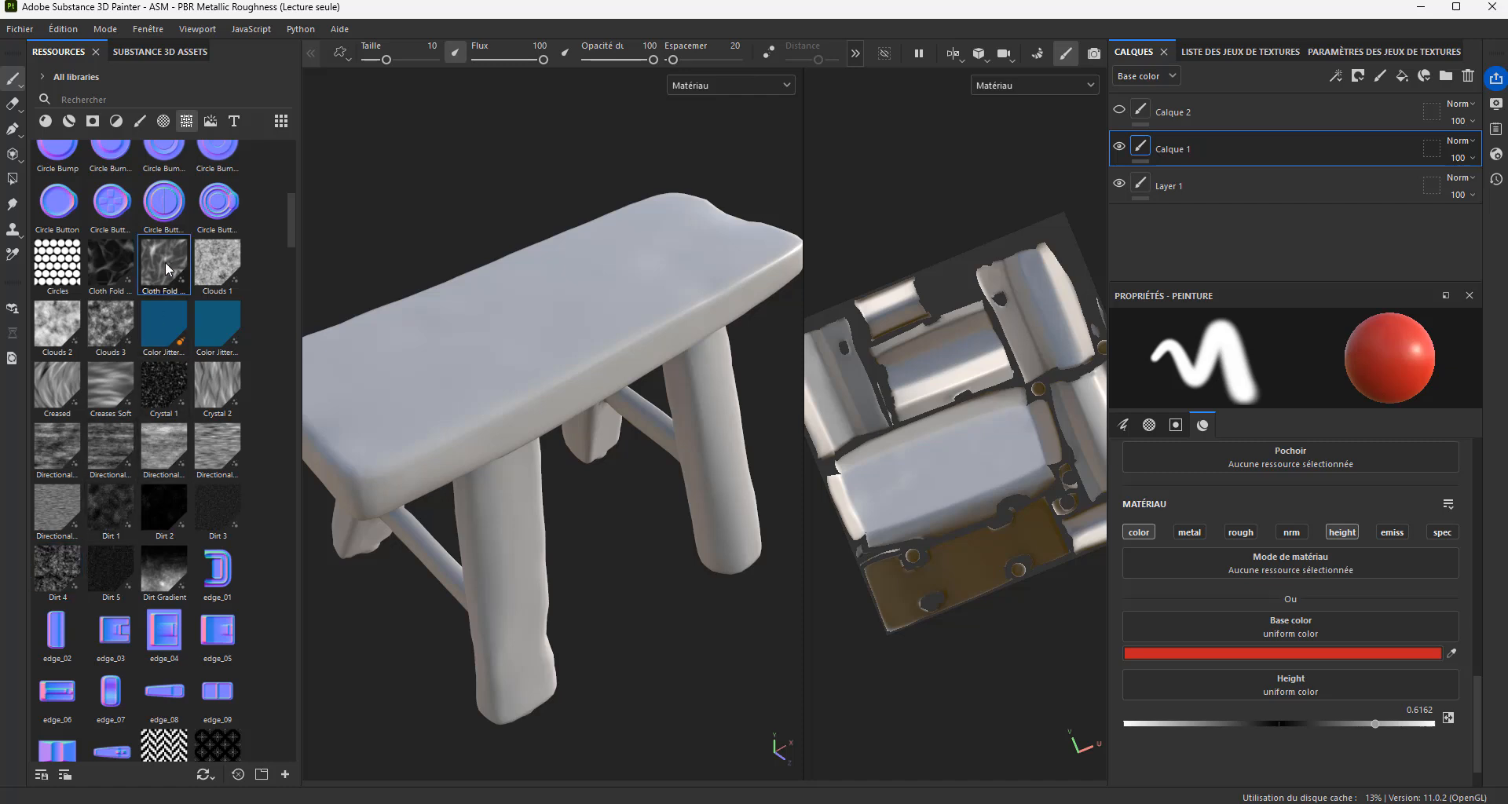
pyautogui.click(114, 273)
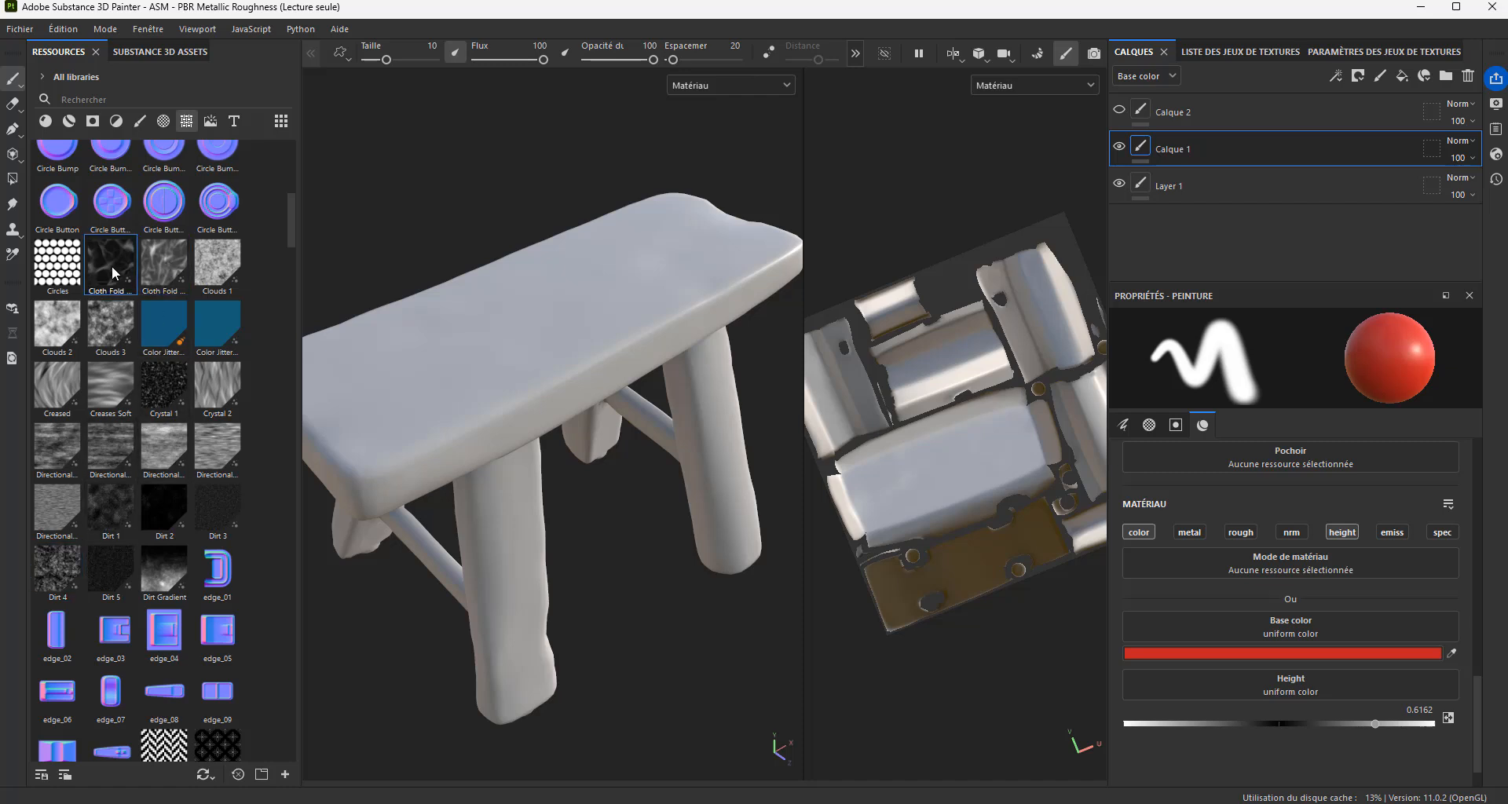
pyautogui.moveTo(114, 273); pyautogui.dragTo(1304, 683)
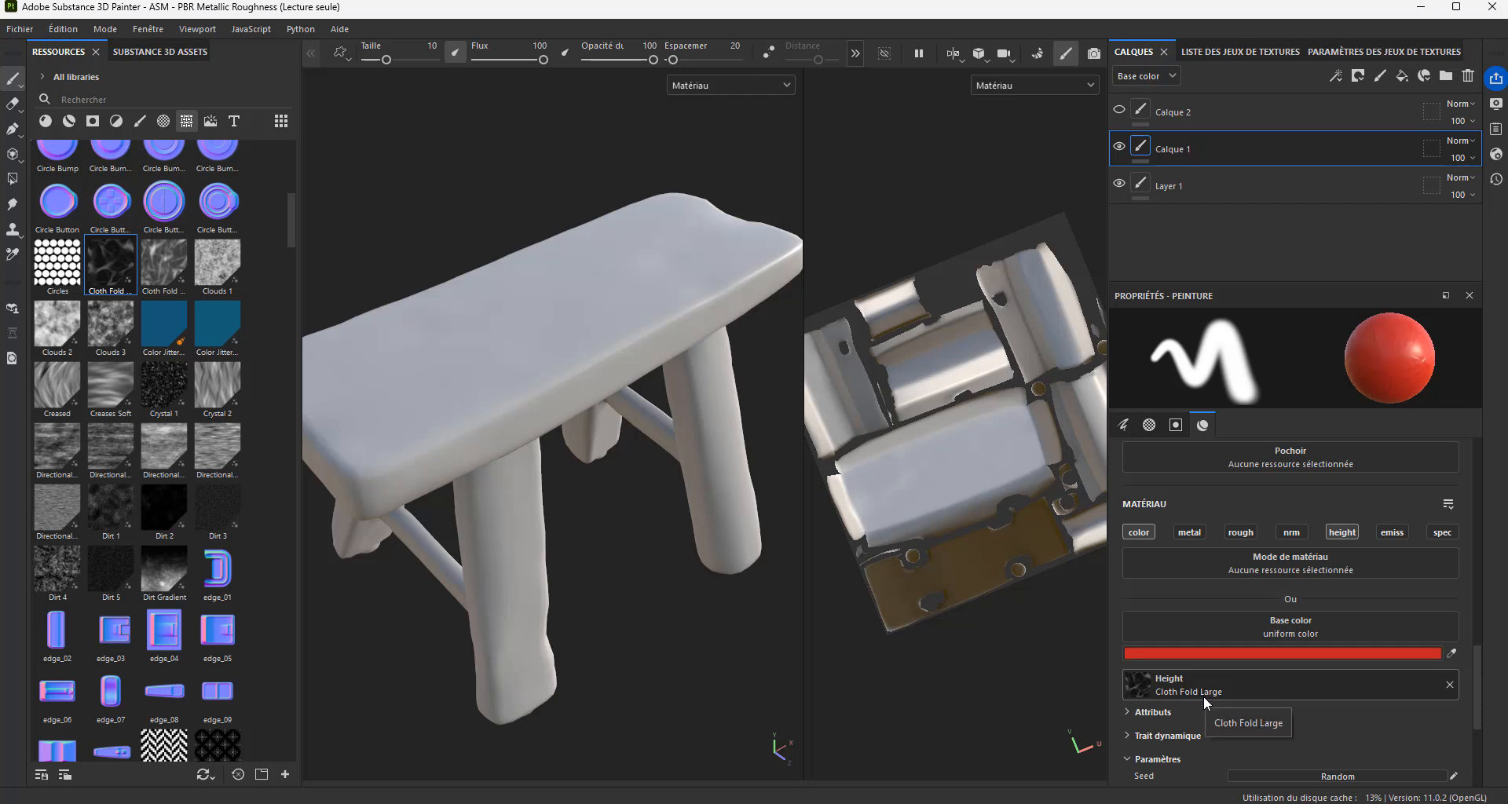
pyautogui.scroll(-2, 1208, 699)
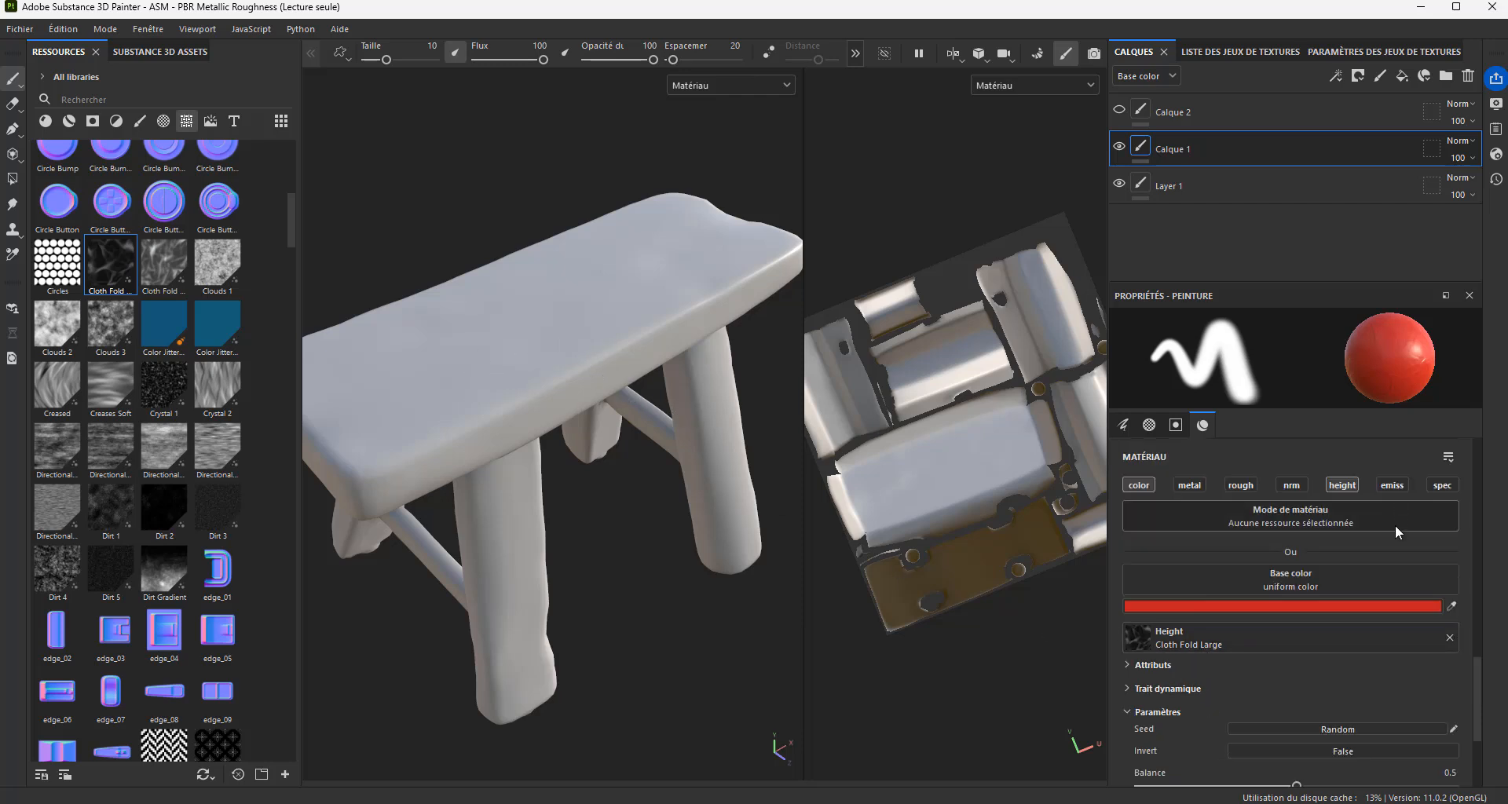
# Step: Set the brush size to 17.37, paint a red relief test patch on the stool seat and undo the painting
pyautogui.scroll(8, 1252, 668)
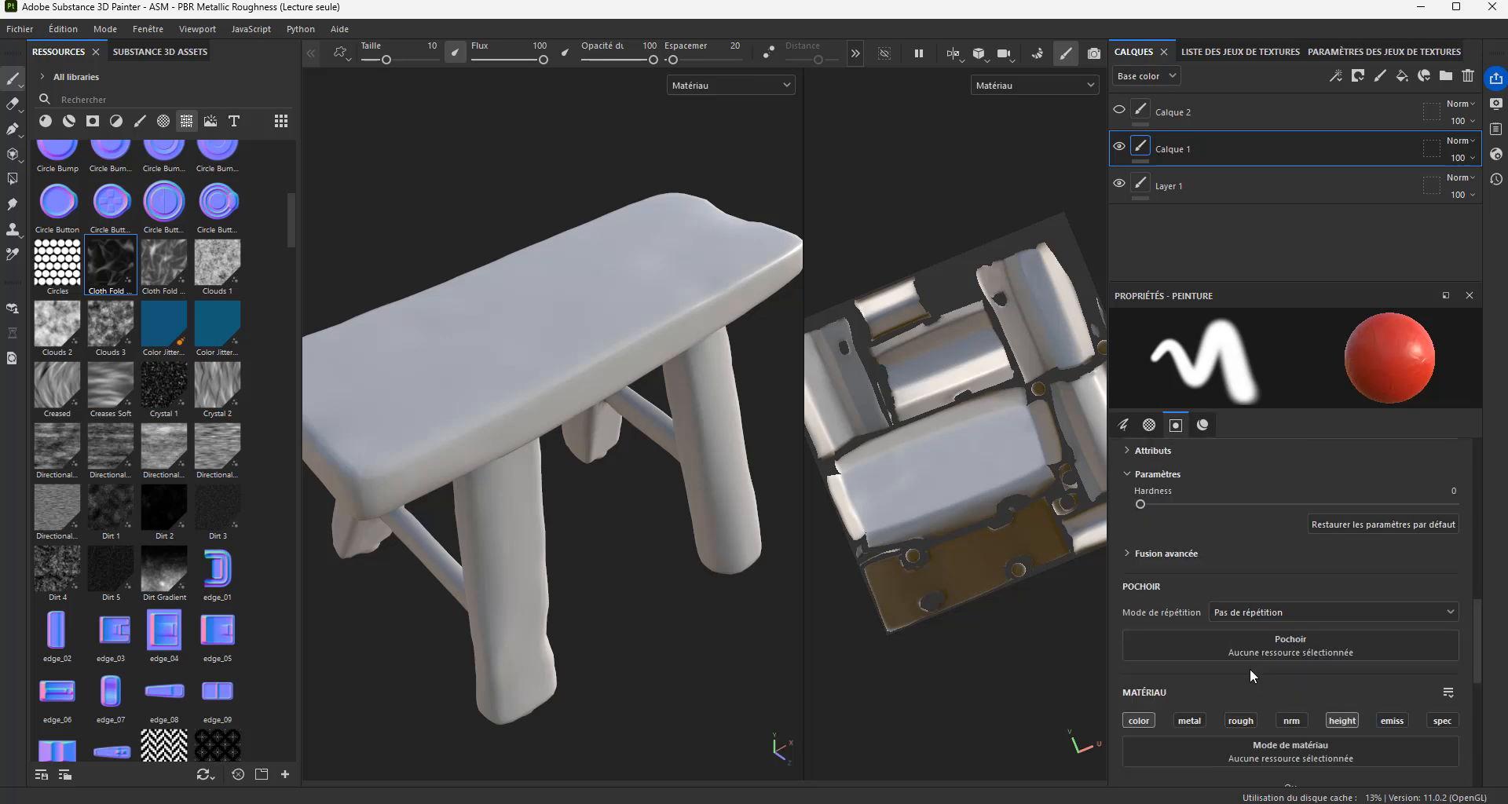
pyautogui.scroll(6, 1247, 671)
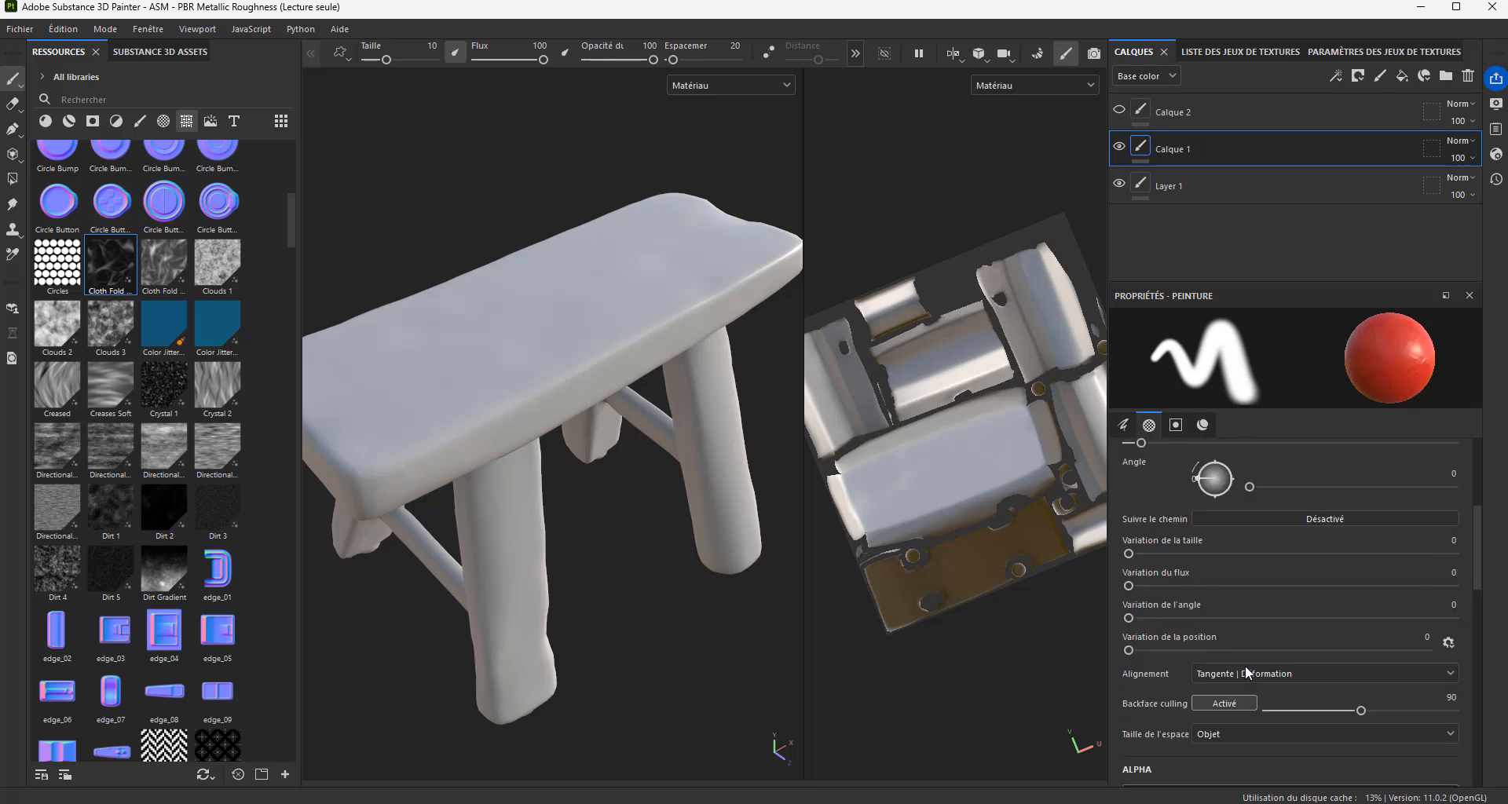
pyautogui.scroll(2, 1246, 672)
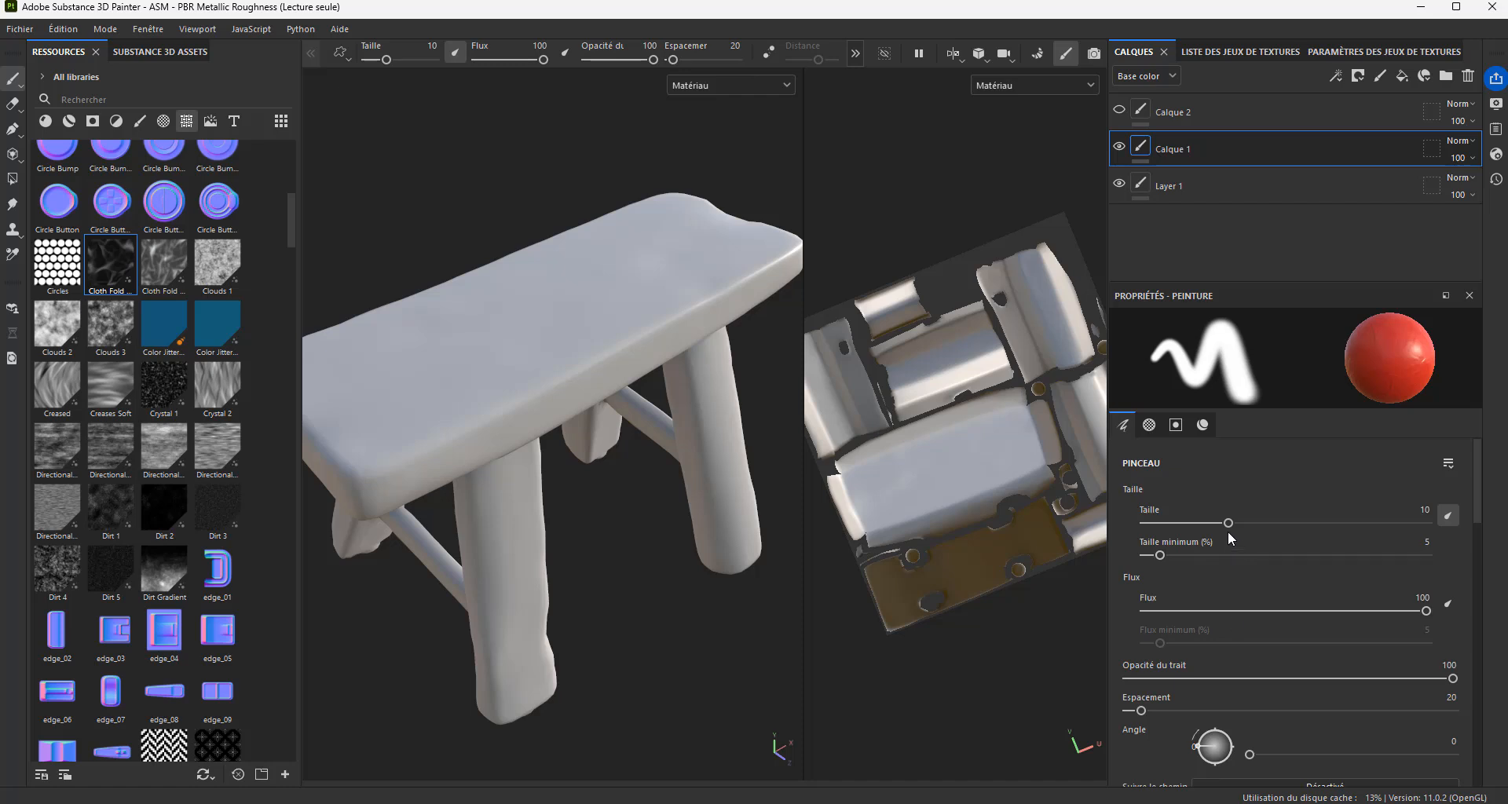
pyautogui.moveTo(1230, 525); pyautogui.dragTo(1257, 525)
pyautogui.moveTo(385, 404)
pyautogui.mouseDown()
pyautogui.moveTo(476, 330)
pyautogui.moveTo(444, 381)
pyautogui.moveTo(460, 345)
pyautogui.moveTo(481, 369)
pyautogui.moveTo(471, 397)
pyautogui.moveTo(484, 375)
pyautogui.mouseUp()
pyautogui.press('alt')
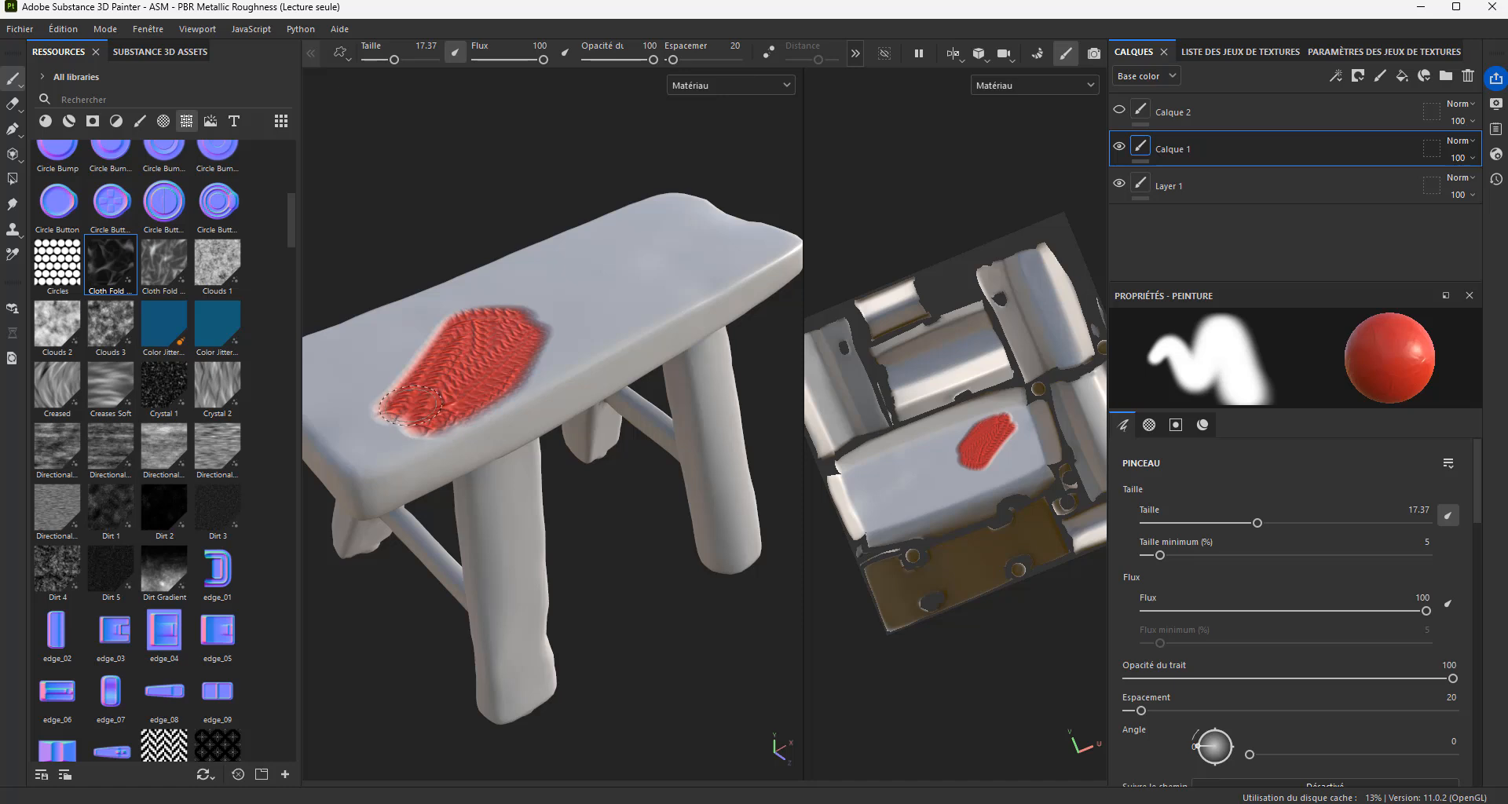
pyautogui.moveTo(422, 439)
pyautogui.mouseDown()
pyautogui.moveTo(456, 377)
pyautogui.moveTo(440, 350)
pyautogui.moveTo(414, 395)
pyautogui.mouseUp()
pyautogui.hotkey('ctrl', 'z')
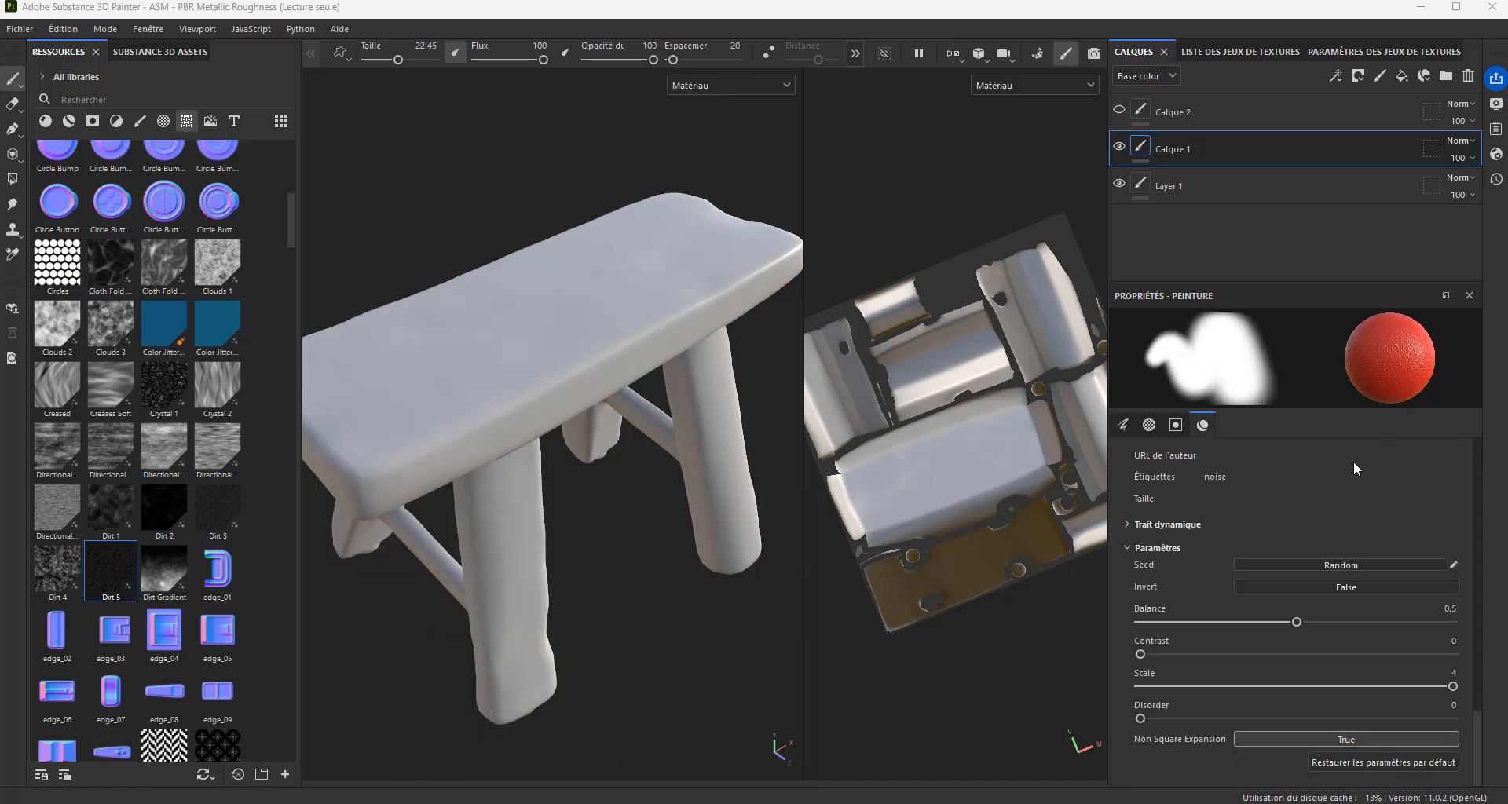
# Step: Set the scale of the Dirt 5 height texture to 4
pyautogui.scroll(6, 1253, 502)
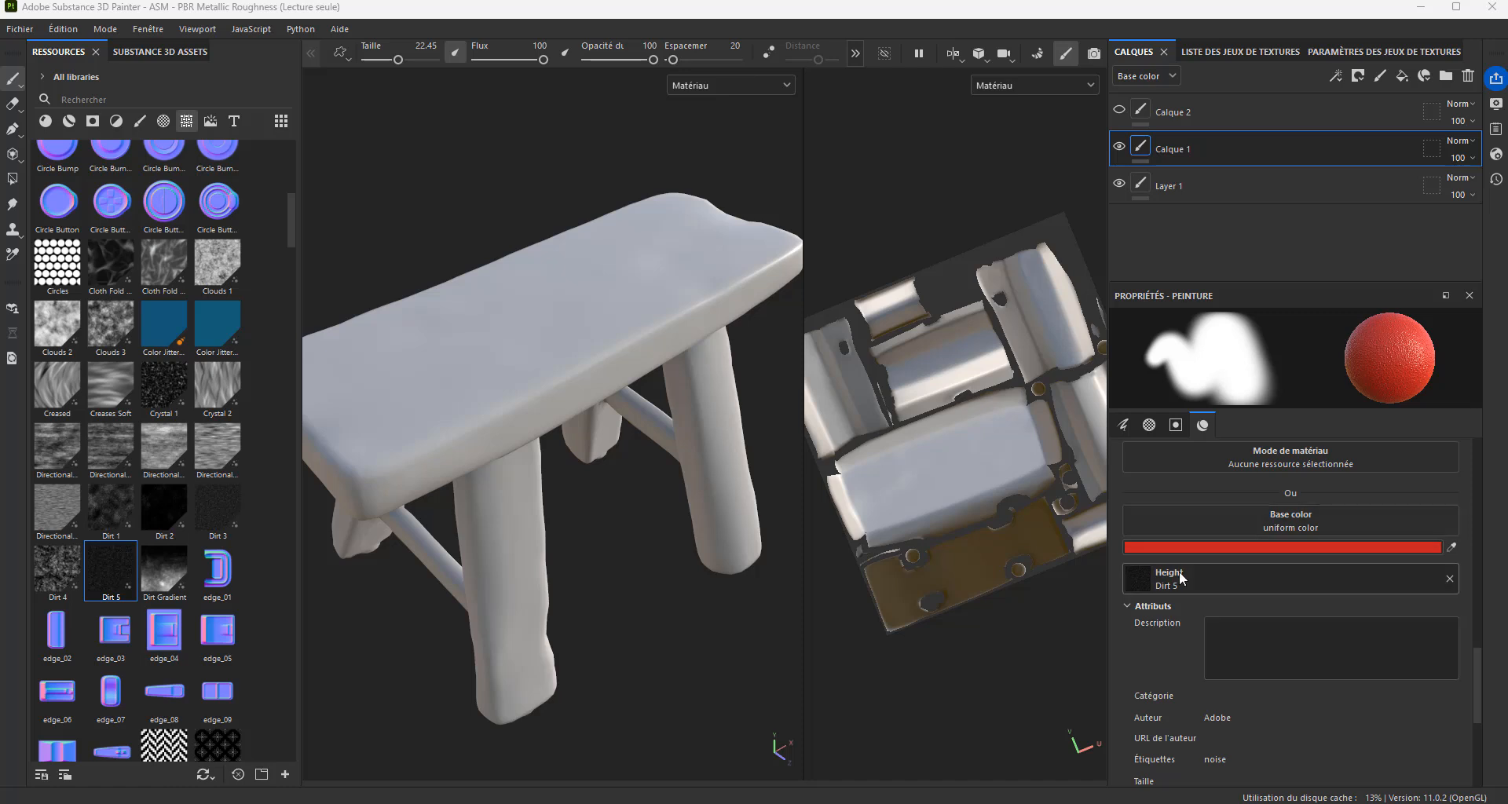
pyautogui.scroll(-5, 1153, 583)
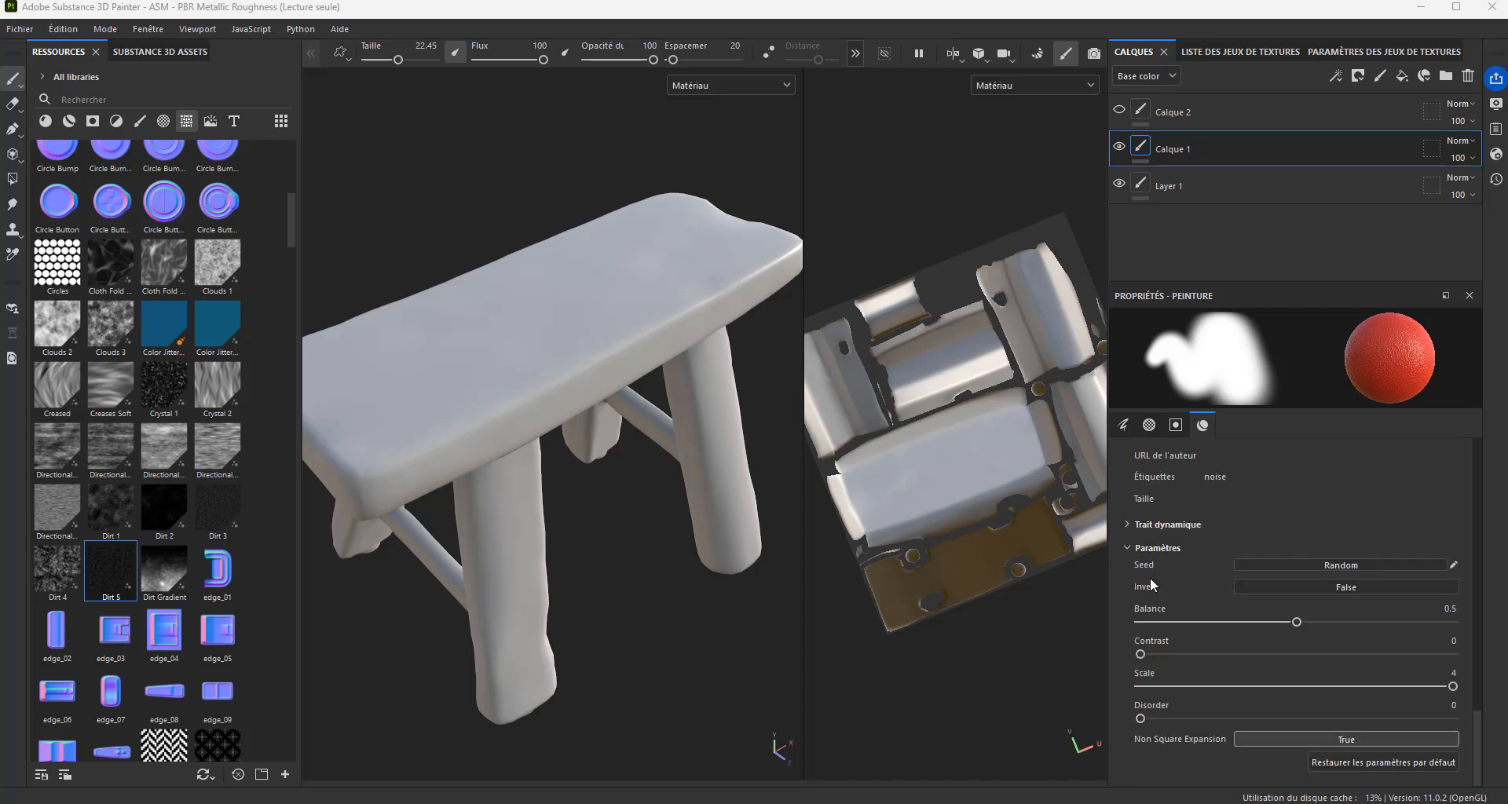
pyautogui.moveTo(1351, 684); pyautogui.dragTo(1491, 684)
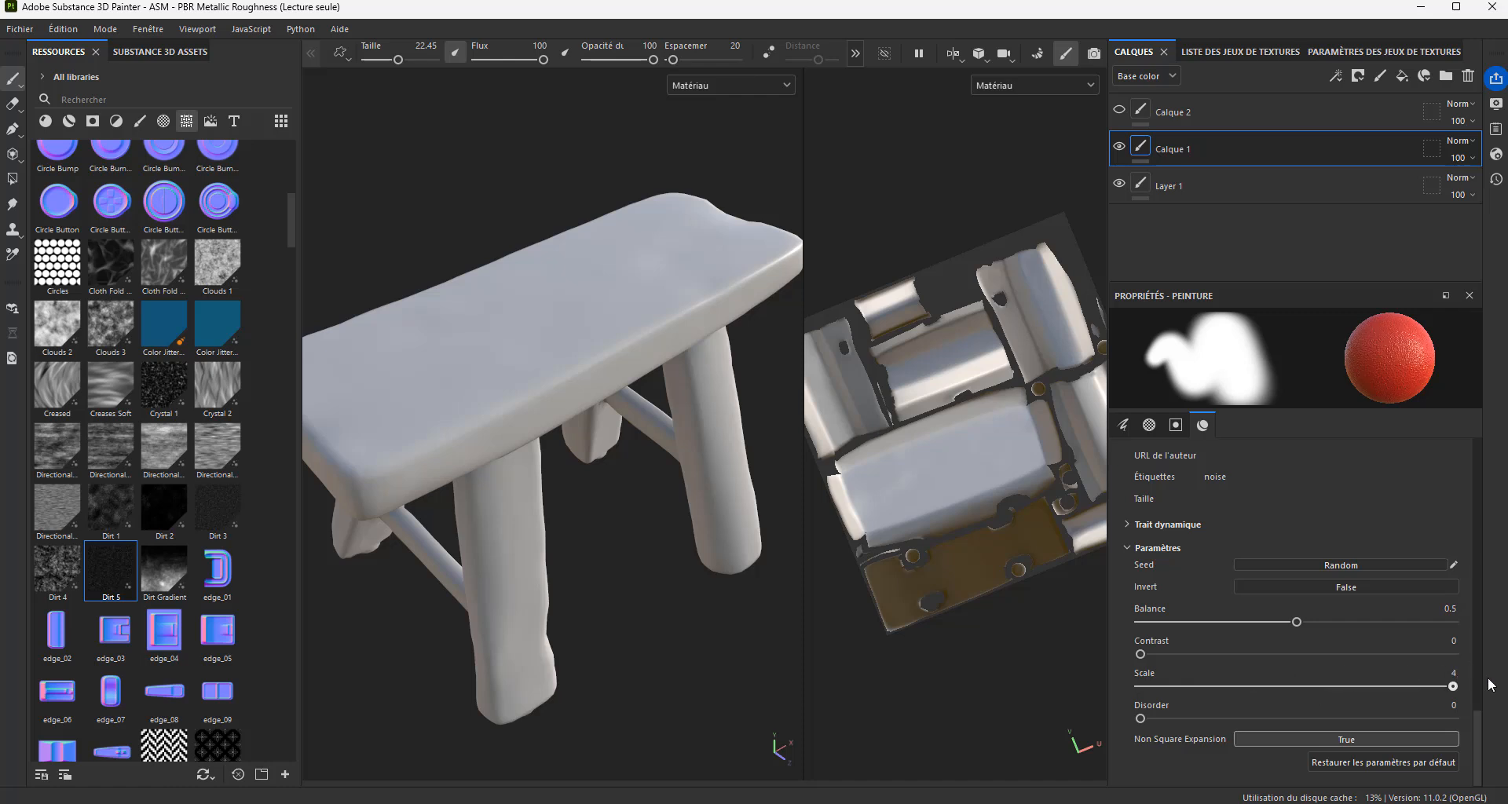
pyautogui.click(1128, 526)
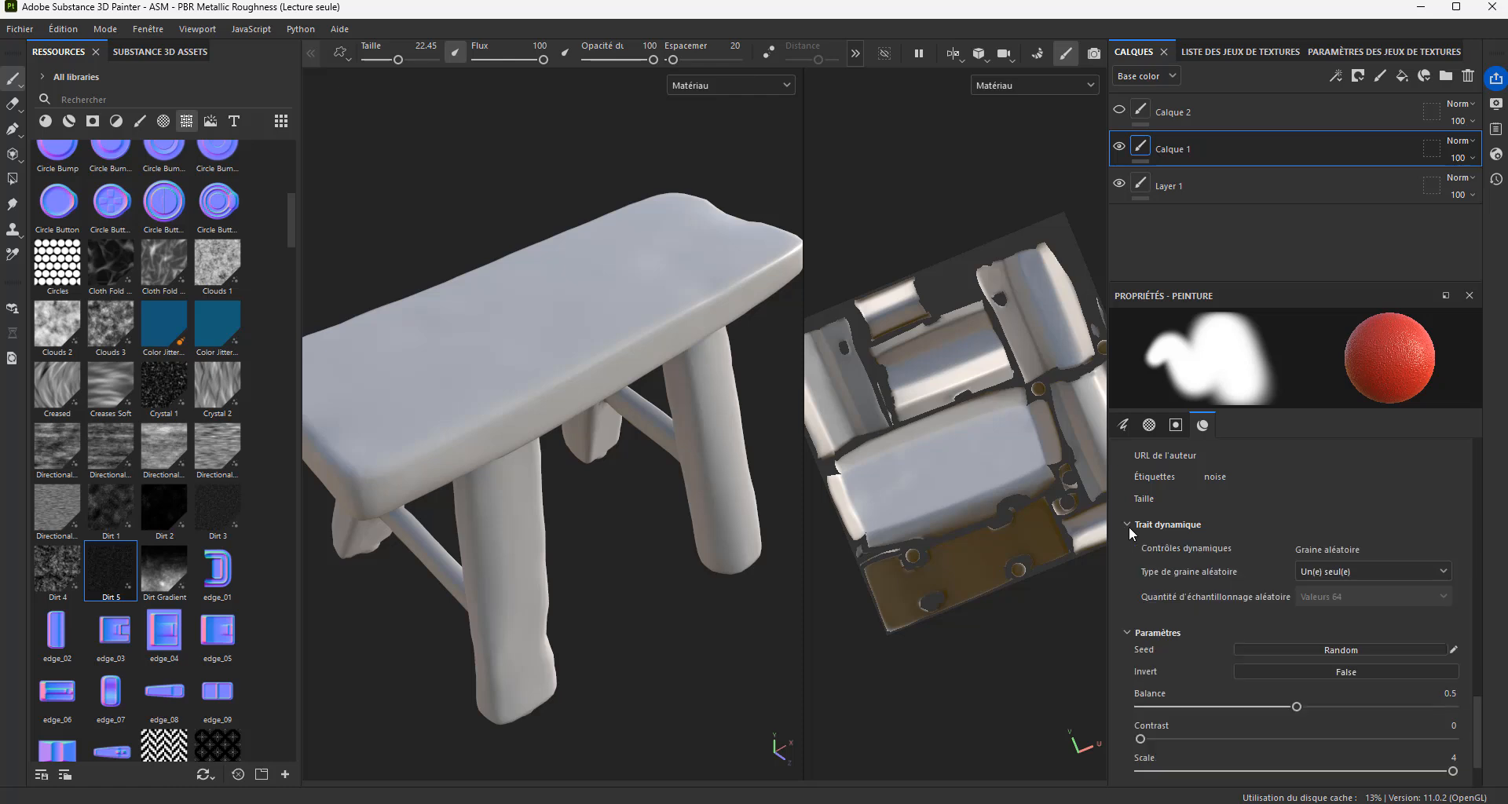
pyautogui.click(1129, 525)
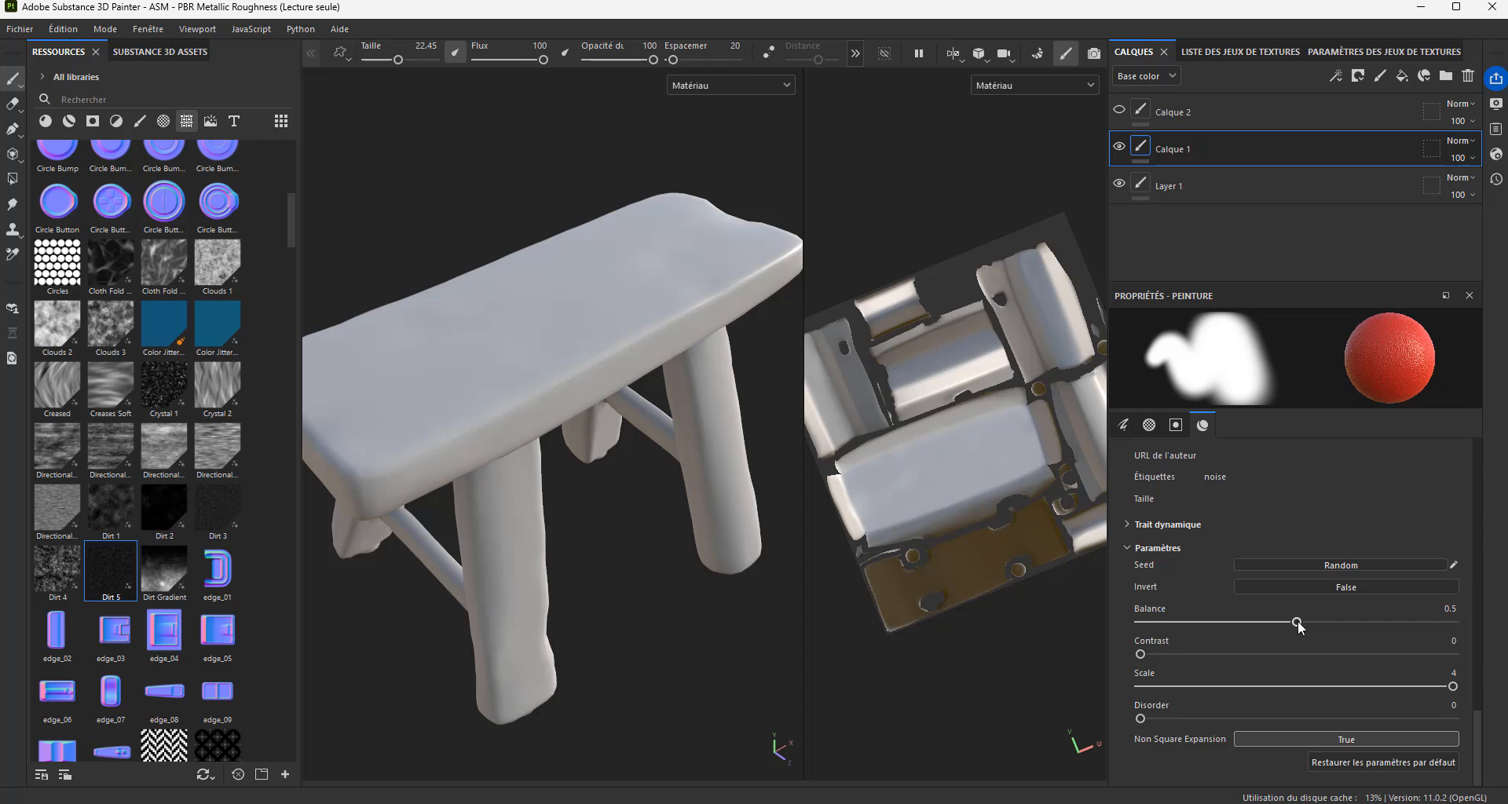
pyautogui.moveTo(1382, 622)
pyautogui.mouseDown()
pyautogui.moveTo(1275, 633)
pyautogui.moveTo(1381, 633)
pyautogui.mouseUp()
pyautogui.scroll(6, 1214, 597)
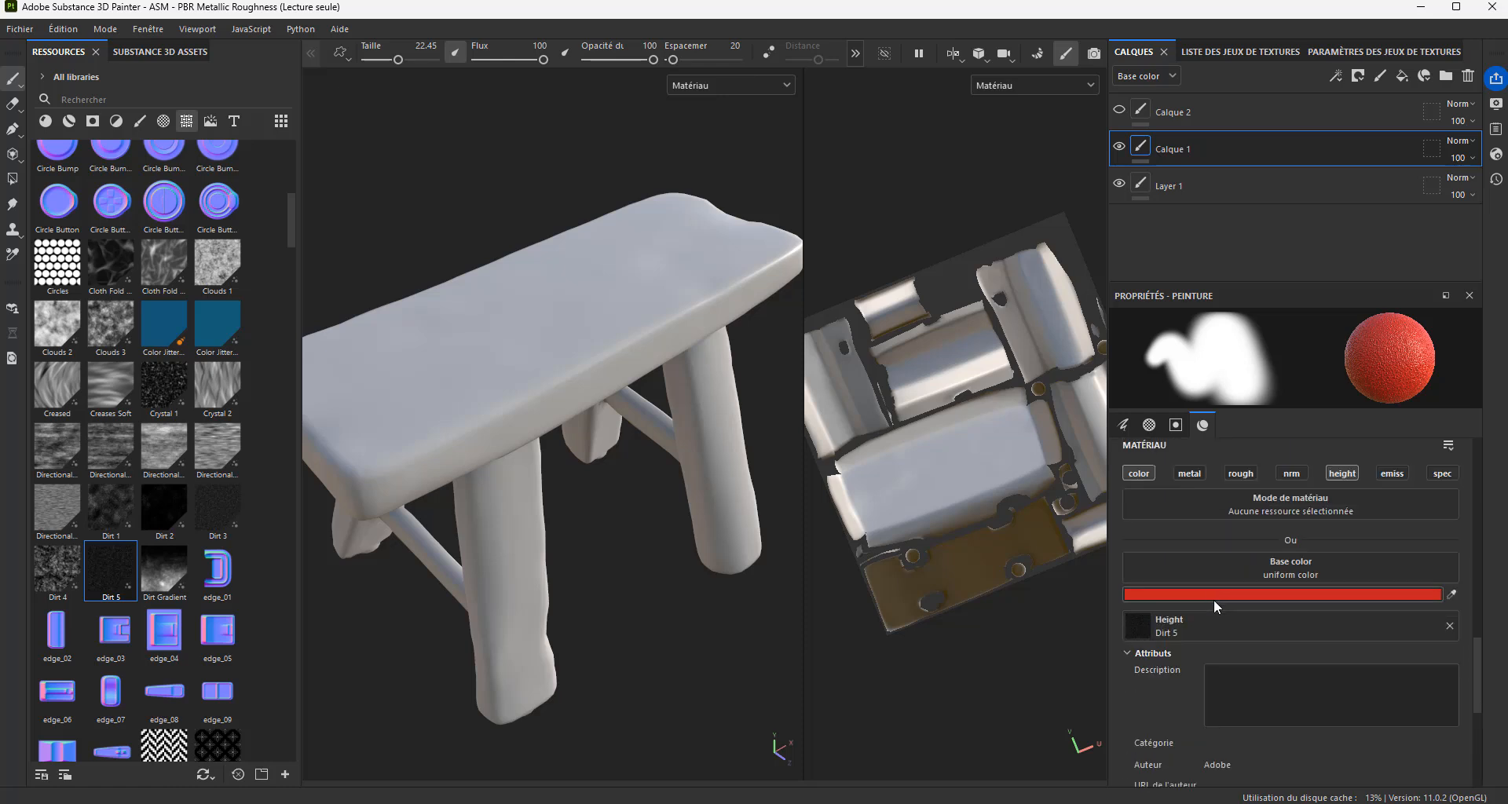
pyautogui.scroll(2, 1185, 608)
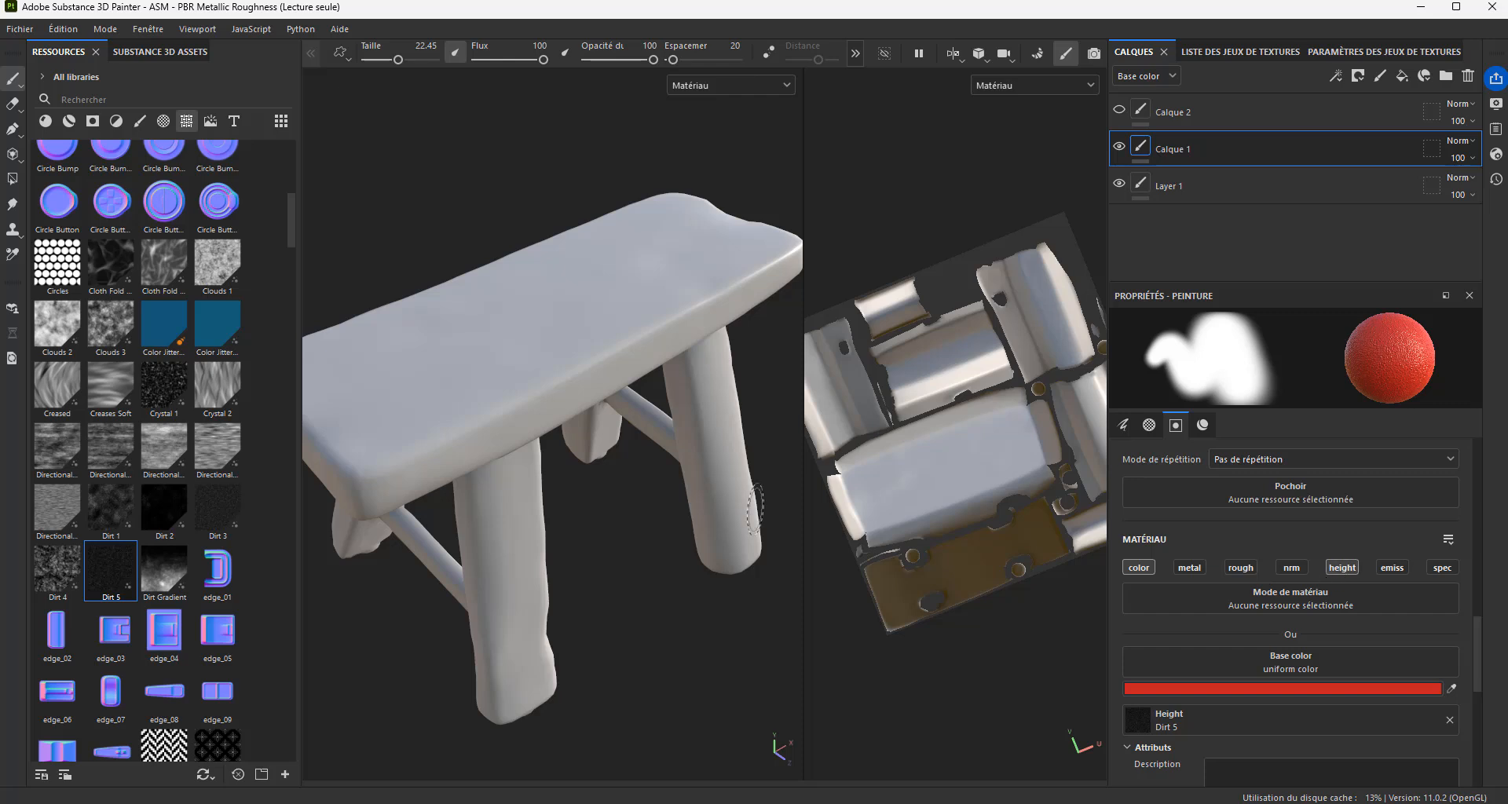
# Step: Paint the red Dirt 5 relief material over the seat's top, along its side edge and onto the upper leg
pyautogui.moveTo(358, 369)
pyautogui.mouseDown()
pyautogui.moveTo(582, 338)
pyautogui.moveTo(554, 390)
pyautogui.moveTo(683, 306)
pyautogui.moveTo(601, 337)
pyautogui.moveTo(571, 298)
pyautogui.moveTo(620, 283)
pyautogui.moveTo(550, 271)
pyautogui.moveTo(581, 253)
pyautogui.mouseUp()
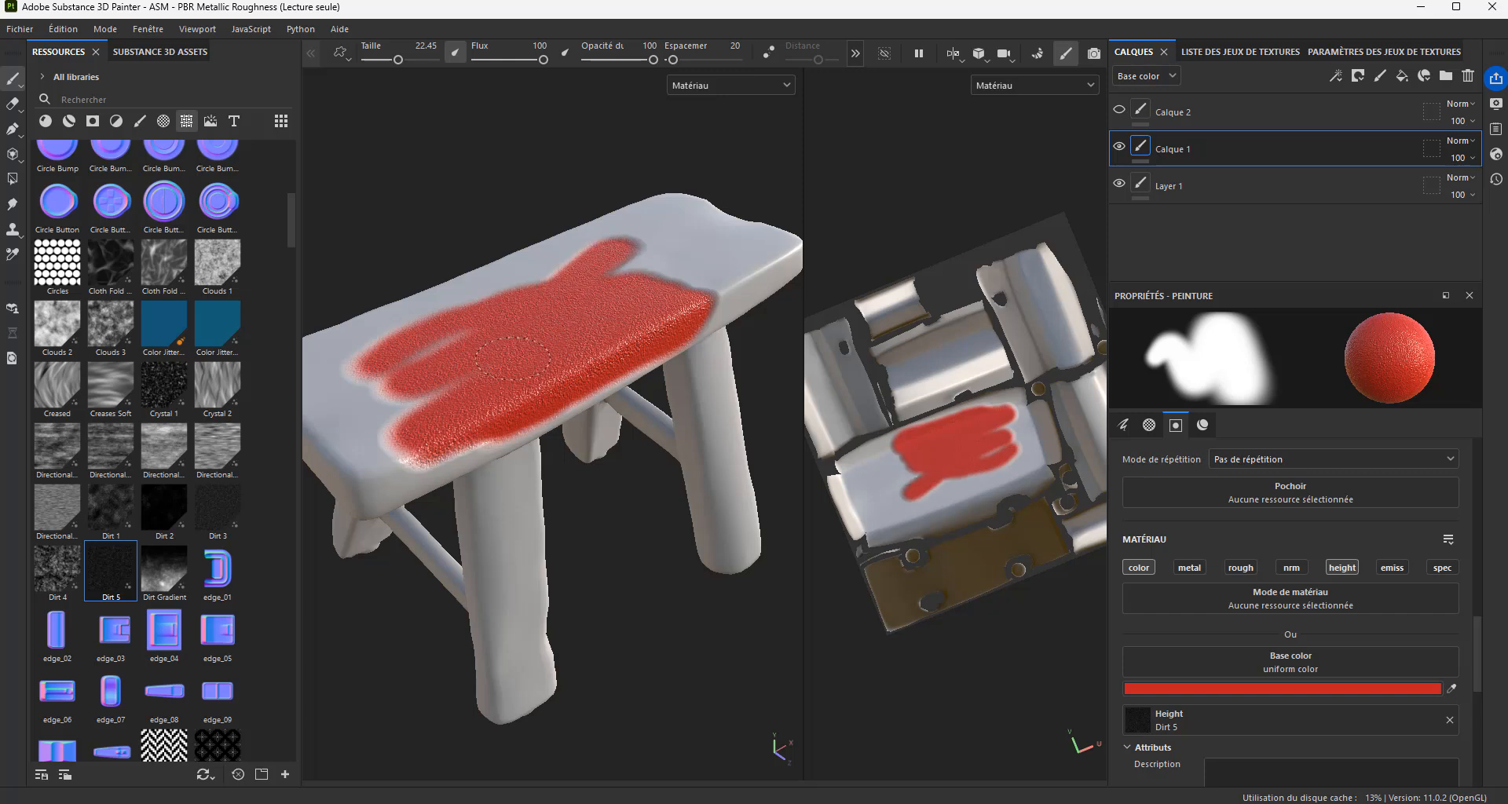
pyautogui.moveTo(428, 441)
pyautogui.mouseDown()
pyautogui.moveTo(479, 460)
pyautogui.moveTo(424, 481)
pyautogui.moveTo(374, 470)
pyautogui.moveTo(344, 414)
pyautogui.moveTo(378, 393)
pyautogui.moveTo(334, 428)
pyautogui.moveTo(436, 350)
pyautogui.moveTo(577, 392)
pyautogui.moveTo(534, 428)
pyautogui.moveTo(613, 393)
pyautogui.moveTo(590, 397)
pyautogui.mouseUp()
pyautogui.keyDown('alt'); pyautogui.moveTo(542, 443); pyautogui.dragTo(671, 457); pyautogui.keyUp('alt')
pyautogui.keyDown('alt'); pyautogui.moveTo(672, 457); pyautogui.dragTo(567, 481, button='right'); pyautogui.keyUp('alt')
pyautogui.moveTo(552, 484)
pyautogui.keyDown('alt'); pyautogui.mouseDown()
pyautogui.moveTo(621, 486)
pyautogui.moveTo(567, 342)
pyautogui.mouseUp(); pyautogui.keyUp('alt')
pyautogui.moveTo(578, 475)
pyautogui.mouseDown()
pyautogui.moveTo(497, 461)
pyautogui.moveTo(613, 594)
pyautogui.moveTo(629, 550)
pyautogui.moveTo(361, 421)
pyautogui.moveTo(606, 555)
pyautogui.moveTo(572, 542)
pyautogui.moveTo(520, 648)
pyautogui.moveTo(546, 625)
pyautogui.moveTo(367, 644)
pyautogui.moveTo(384, 633)
pyautogui.mouseUp()
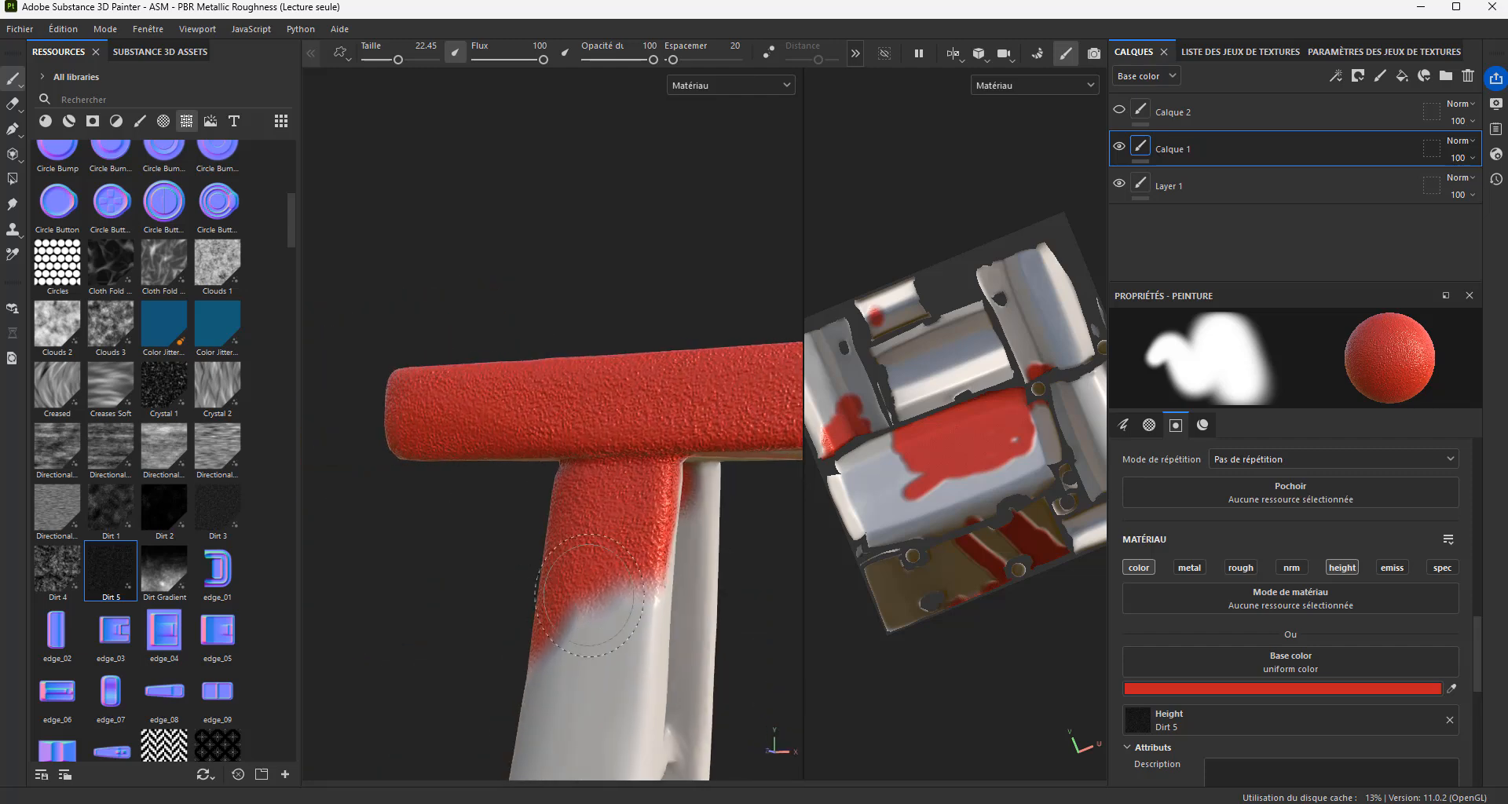
# Step: Extend the red relief paint further down the stool's front leg
pyautogui.moveTo(589, 595)
pyautogui.mouseDown()
pyautogui.moveTo(681, 475)
pyautogui.moveTo(691, 550)
pyautogui.moveTo(621, 621)
pyautogui.moveTo(611, 660)
pyautogui.moveTo(690, 663)
pyautogui.moveTo(674, 650)
pyautogui.moveTo(565, 656)
pyautogui.mouseUp()
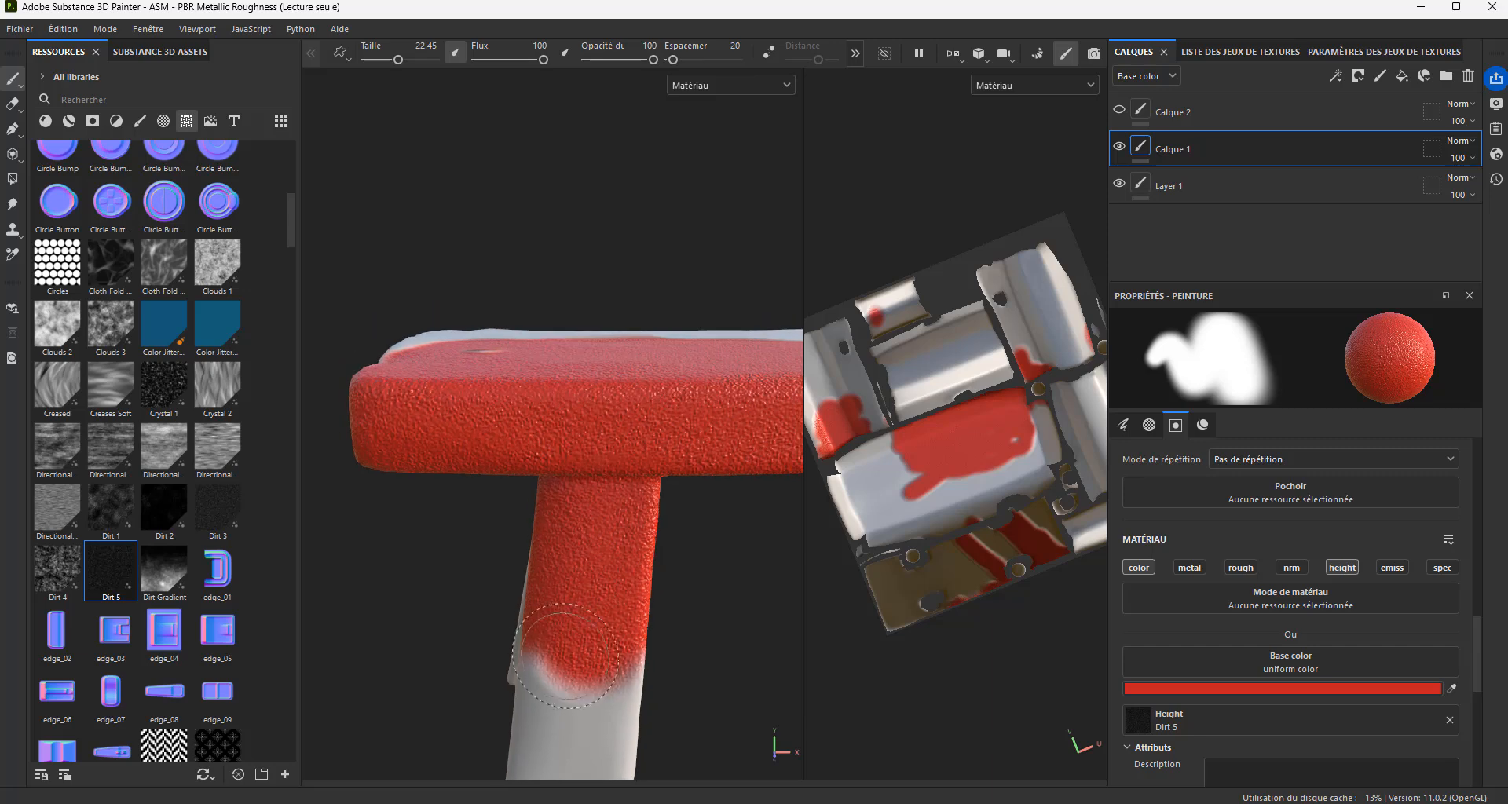
pyautogui.keyDown('alt'); pyautogui.moveTo(565, 656); pyautogui.dragTo(448, 548, button='middle'); pyautogui.keyUp('alt')
pyautogui.moveTo(447, 548)
pyautogui.keyDown('alt'); pyautogui.mouseDown()
pyautogui.moveTo(613, 566)
pyautogui.moveTo(582, 574)
pyautogui.mouseUp(); pyautogui.keyUp('alt')
pyautogui.moveTo(565, 609)
pyautogui.keyDown('alt'); pyautogui.mouseDown(button='middle')
pyautogui.moveTo(625, 653)
pyautogui.moveTo(617, 542)
pyautogui.mouseUp(button='middle'); pyautogui.keyUp('alt')
pyautogui.moveTo(507, 531)
pyautogui.mouseDown()
pyautogui.moveTo(553, 606)
pyautogui.moveTo(424, 616)
pyautogui.moveTo(482, 589)
pyautogui.moveTo(528, 595)
pyautogui.mouseUp()
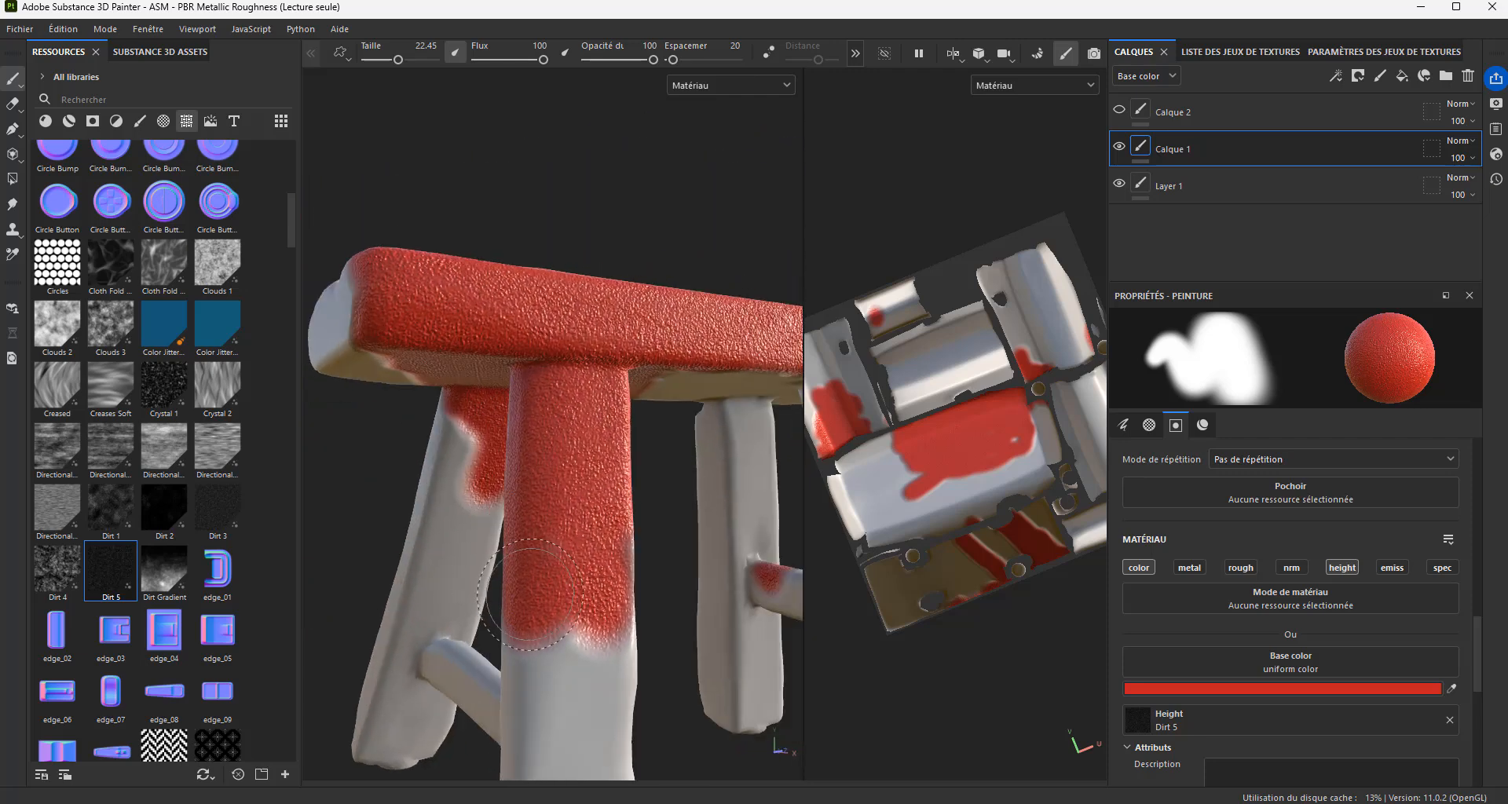
pyautogui.keyDown('alt'); pyautogui.moveTo(530, 594); pyautogui.dragTo(609, 605, button='right'); pyautogui.keyUp('alt')
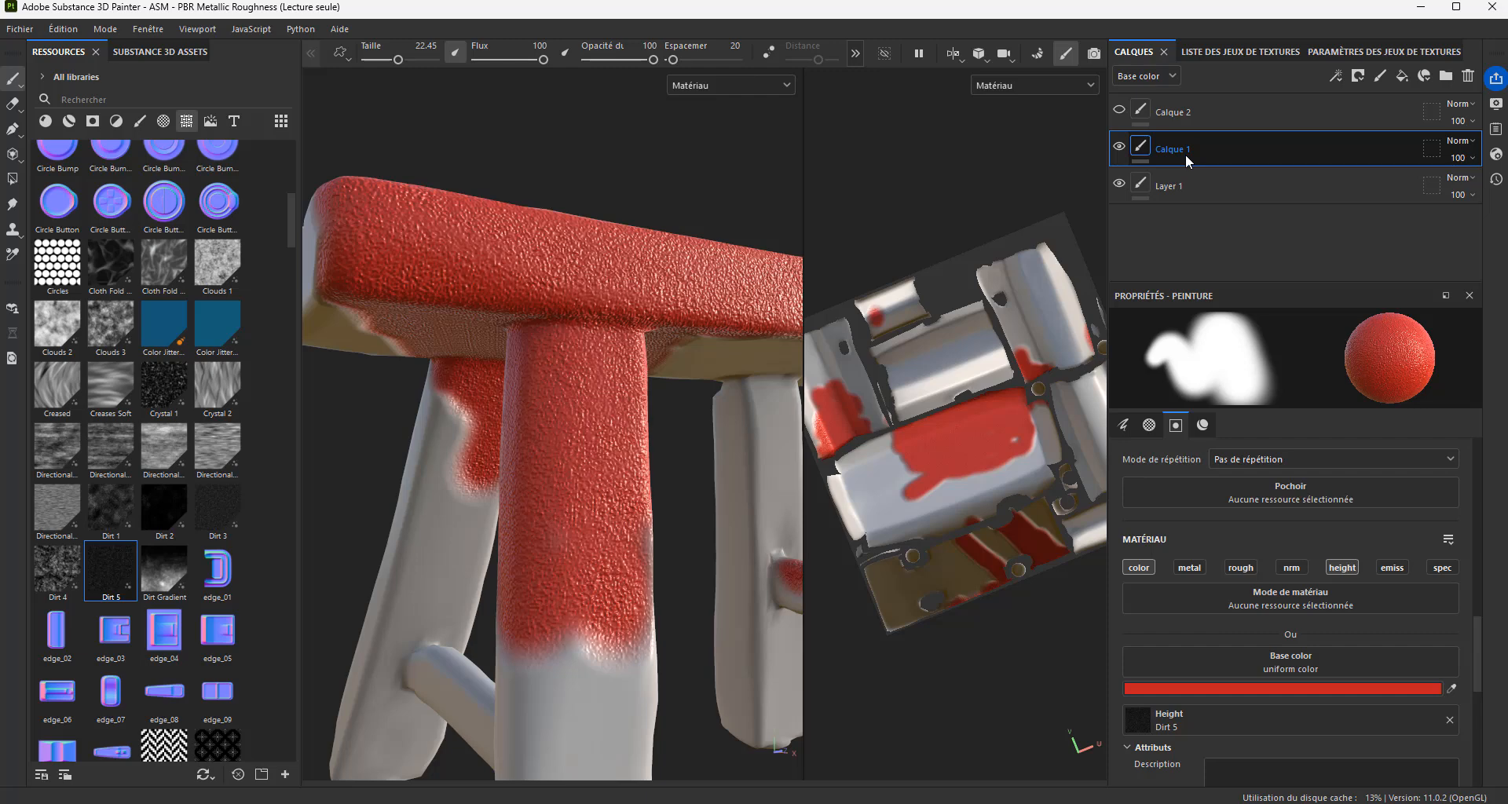
# Step: Toggle Calque 1's visibility off and on, and view the blending modes offered for Calque 2
pyautogui.click(1119, 146)
pyautogui.click(1118, 148)
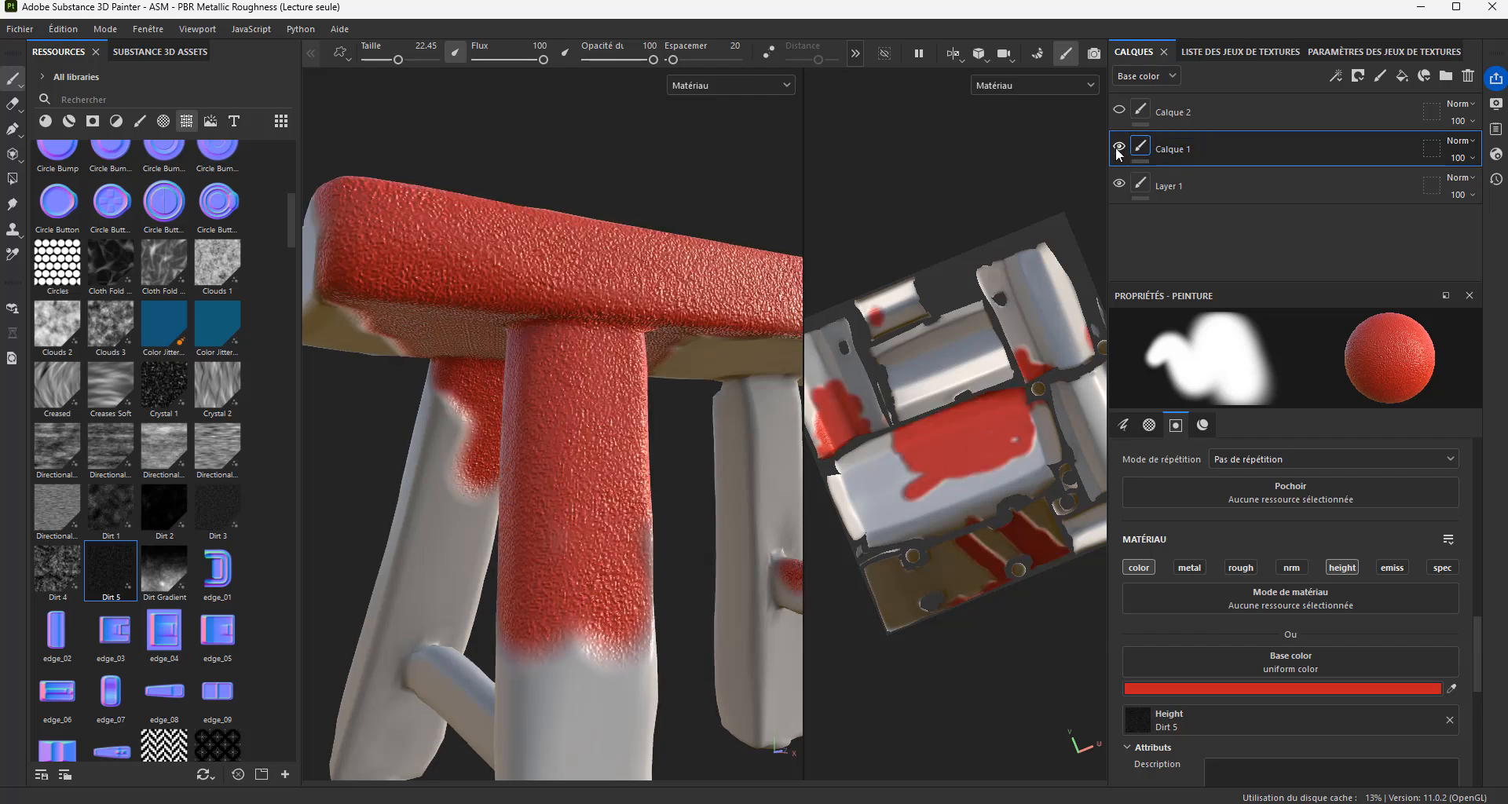
pyautogui.click(1231, 116)
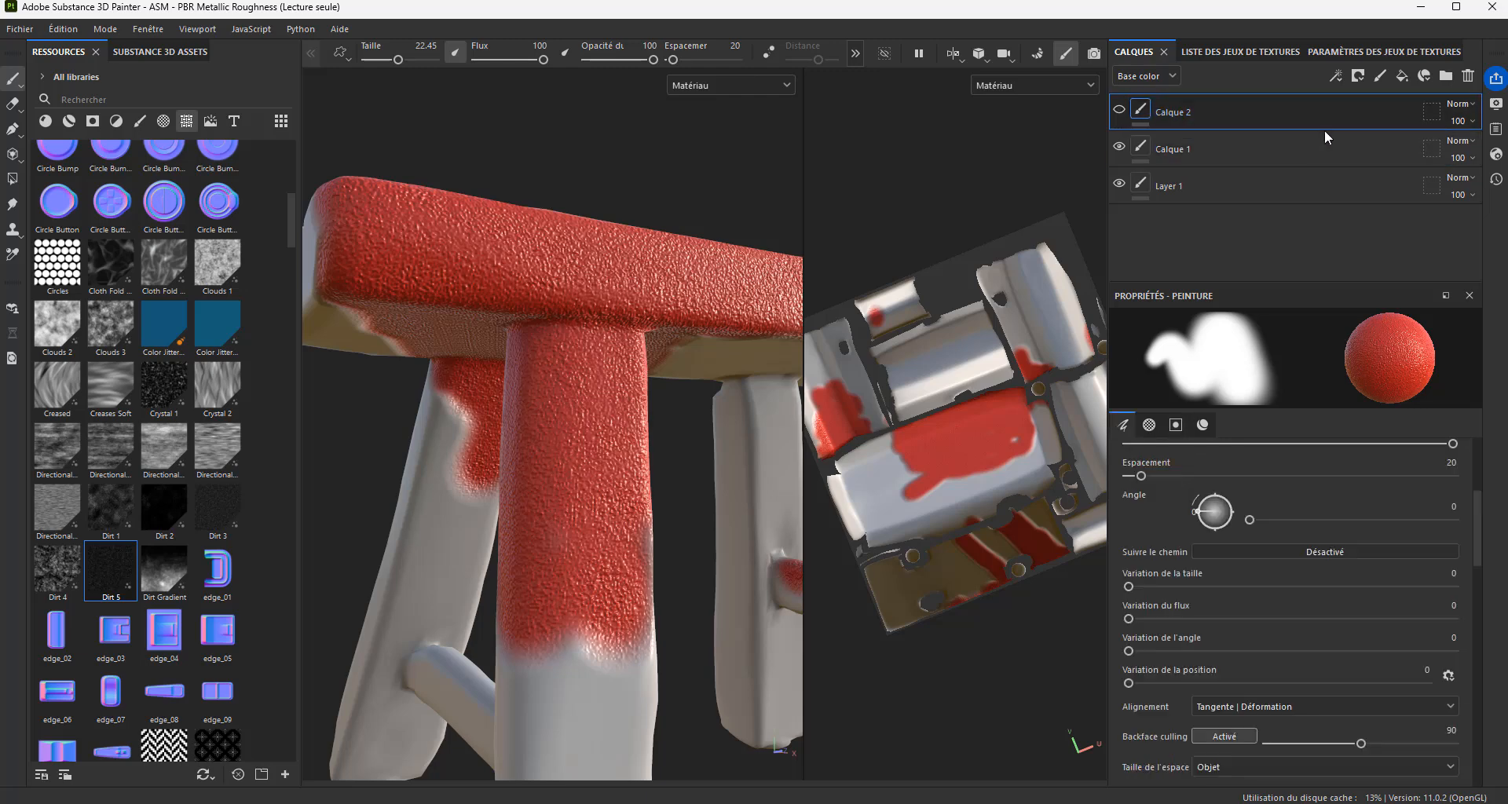
pyautogui.click(1457, 105)
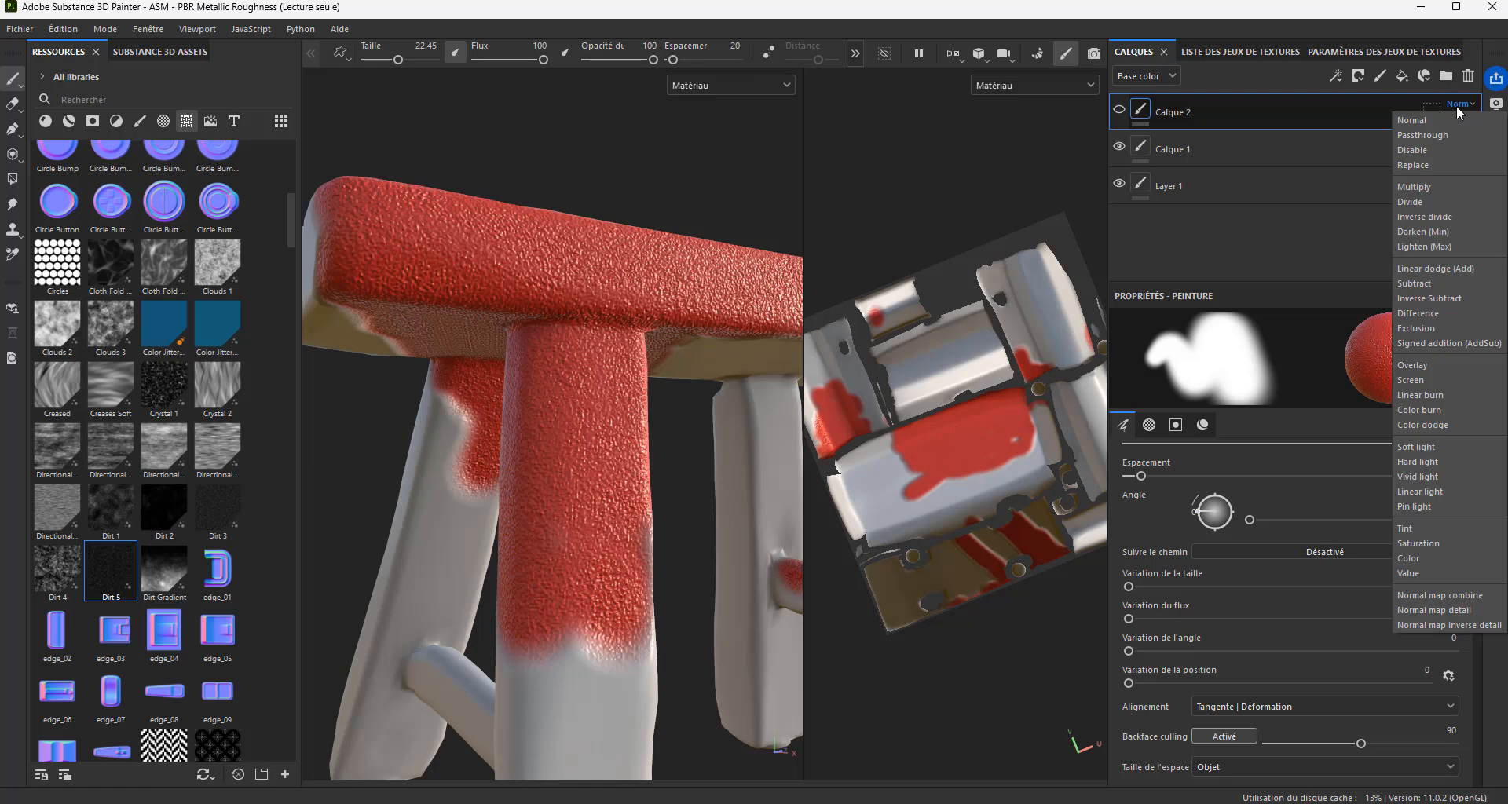
pyautogui.click(1237, 124)
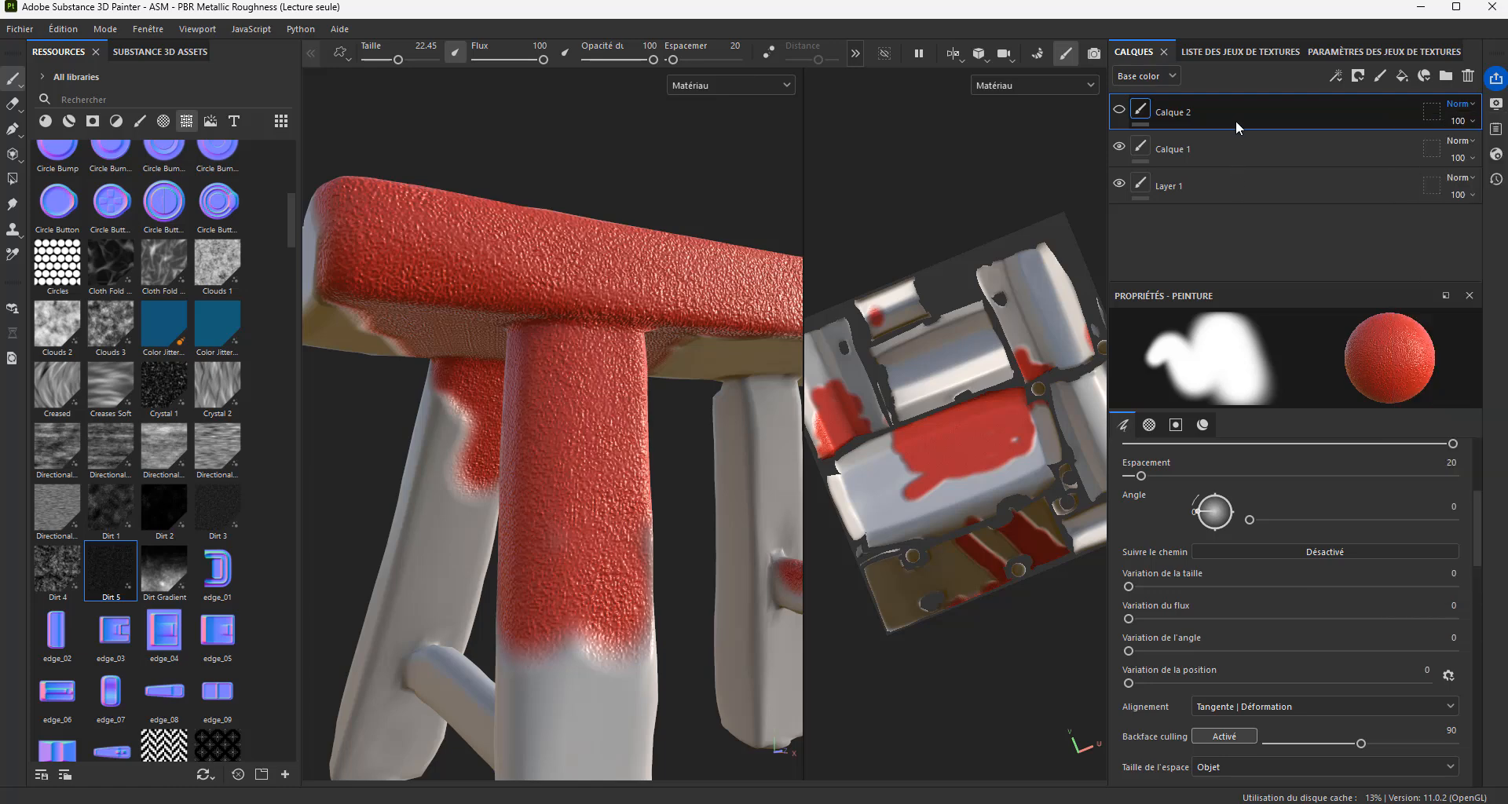
# Step: Add a white mask to the Calque 1 layer
pyautogui.click(1219, 143)
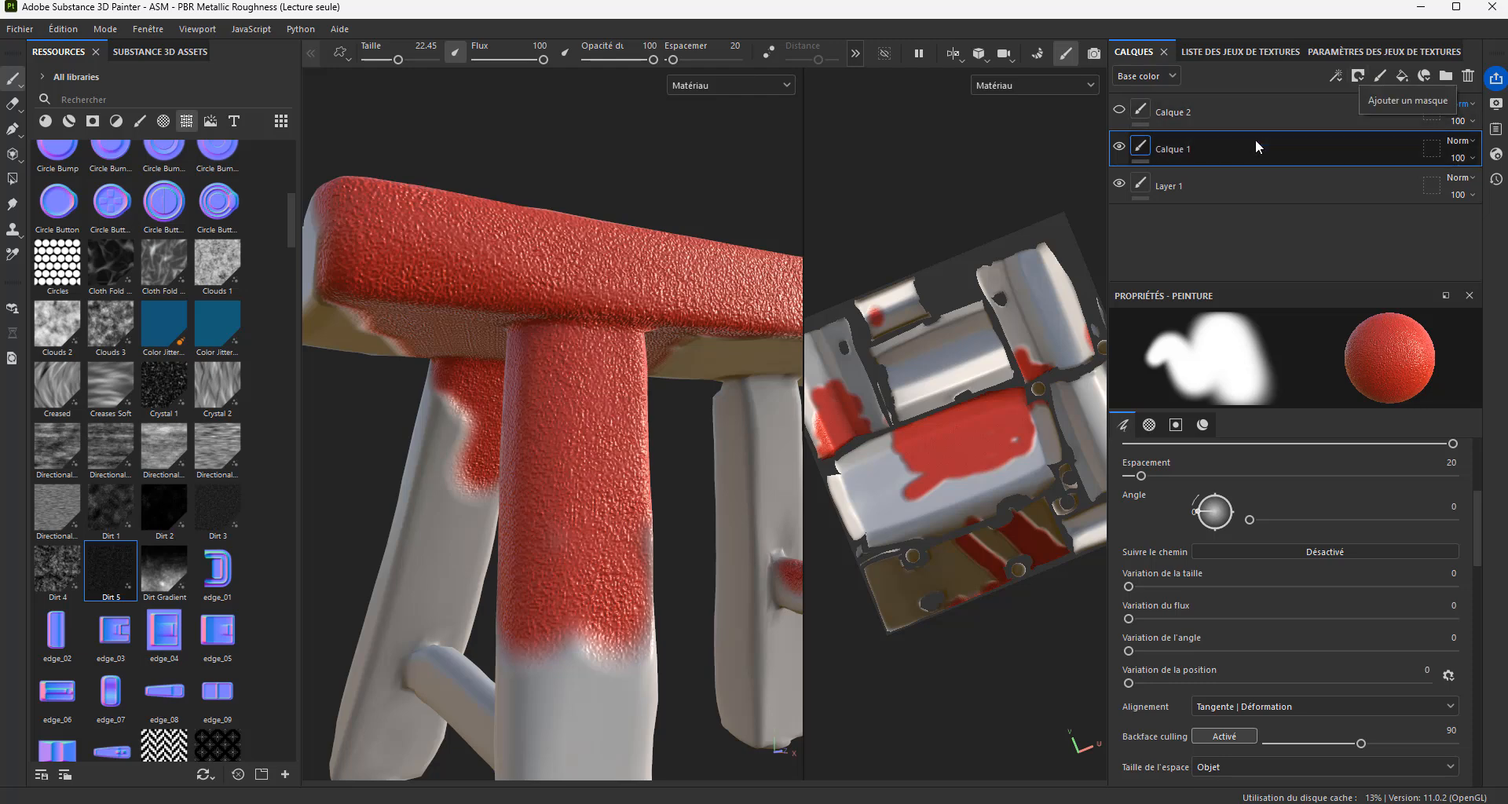
pyautogui.rightClick(1200, 153)
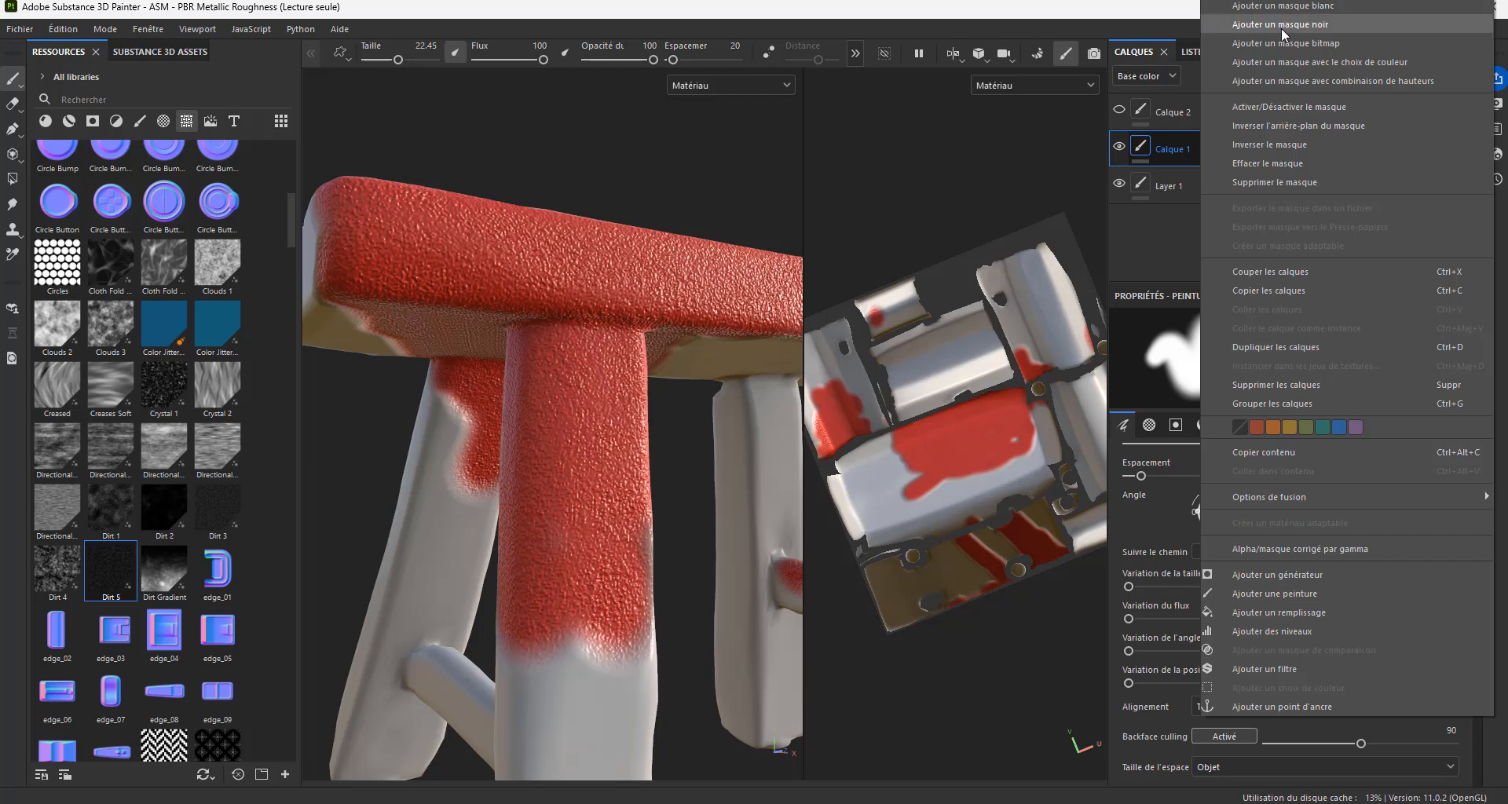
pyautogui.click(1283, 8)
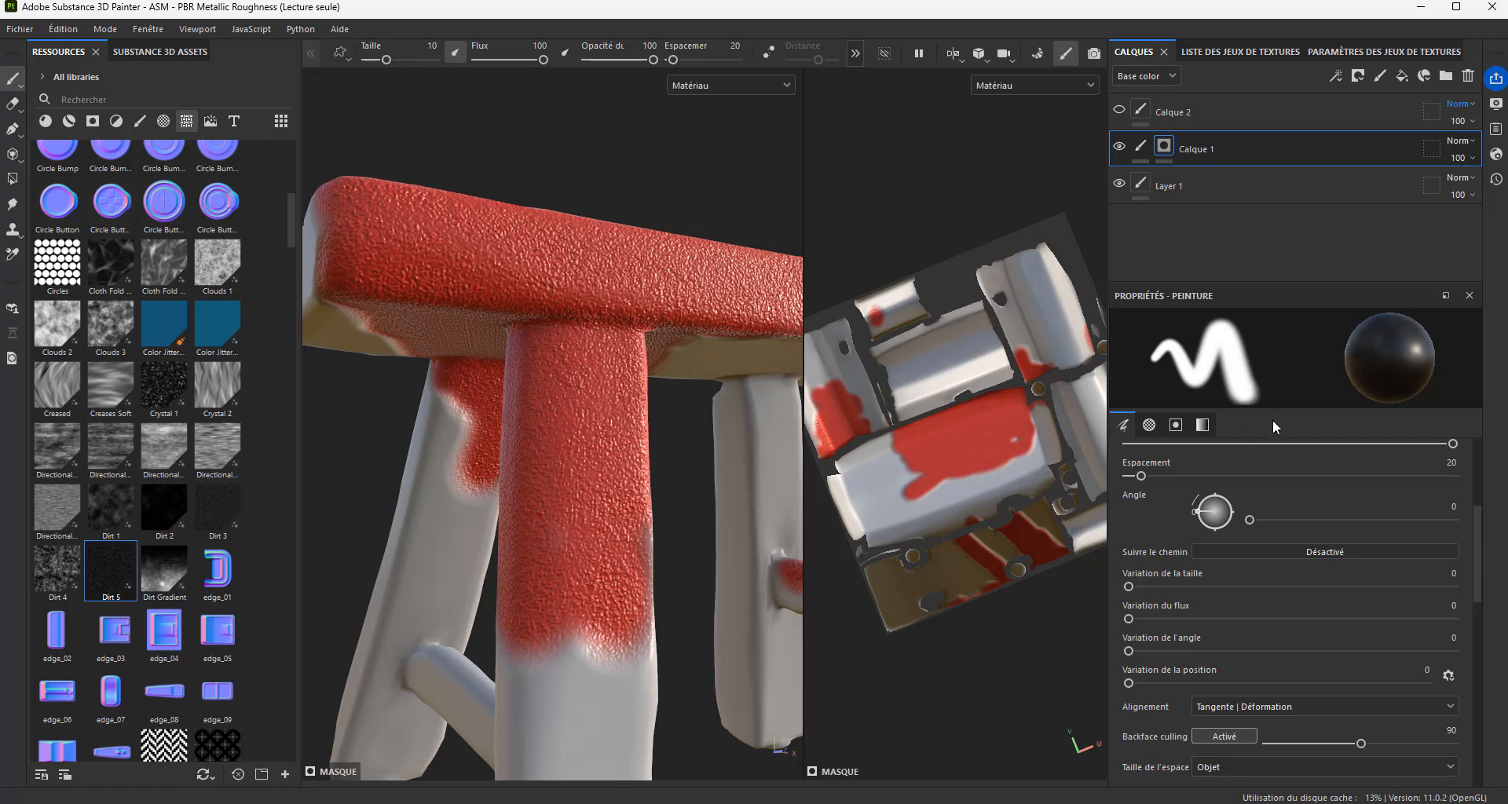
# Step: Try a brush stroke on Calque 1's mask over the red painted area and undo it
pyautogui.moveTo(525, 342)
pyautogui.mouseDown()
pyautogui.moveTo(625, 338)
pyautogui.moveTo(542, 326)
pyautogui.moveTo(496, 339)
pyautogui.moveTo(537, 366)
pyautogui.moveTo(633, 365)
pyautogui.moveTo(565, 307)
pyautogui.moveTo(479, 307)
pyautogui.moveTo(684, 326)
pyautogui.moveTo(507, 287)
pyautogui.moveTo(463, 297)
pyautogui.mouseUp()
pyautogui.moveTo(577, 441)
pyautogui.keyDown('alt'); pyautogui.mouseDown()
pyautogui.moveTo(683, 461)
pyautogui.moveTo(603, 477)
pyautogui.mouseUp(); pyautogui.keyUp('alt')
pyautogui.hotkey('ctrl', 'z')
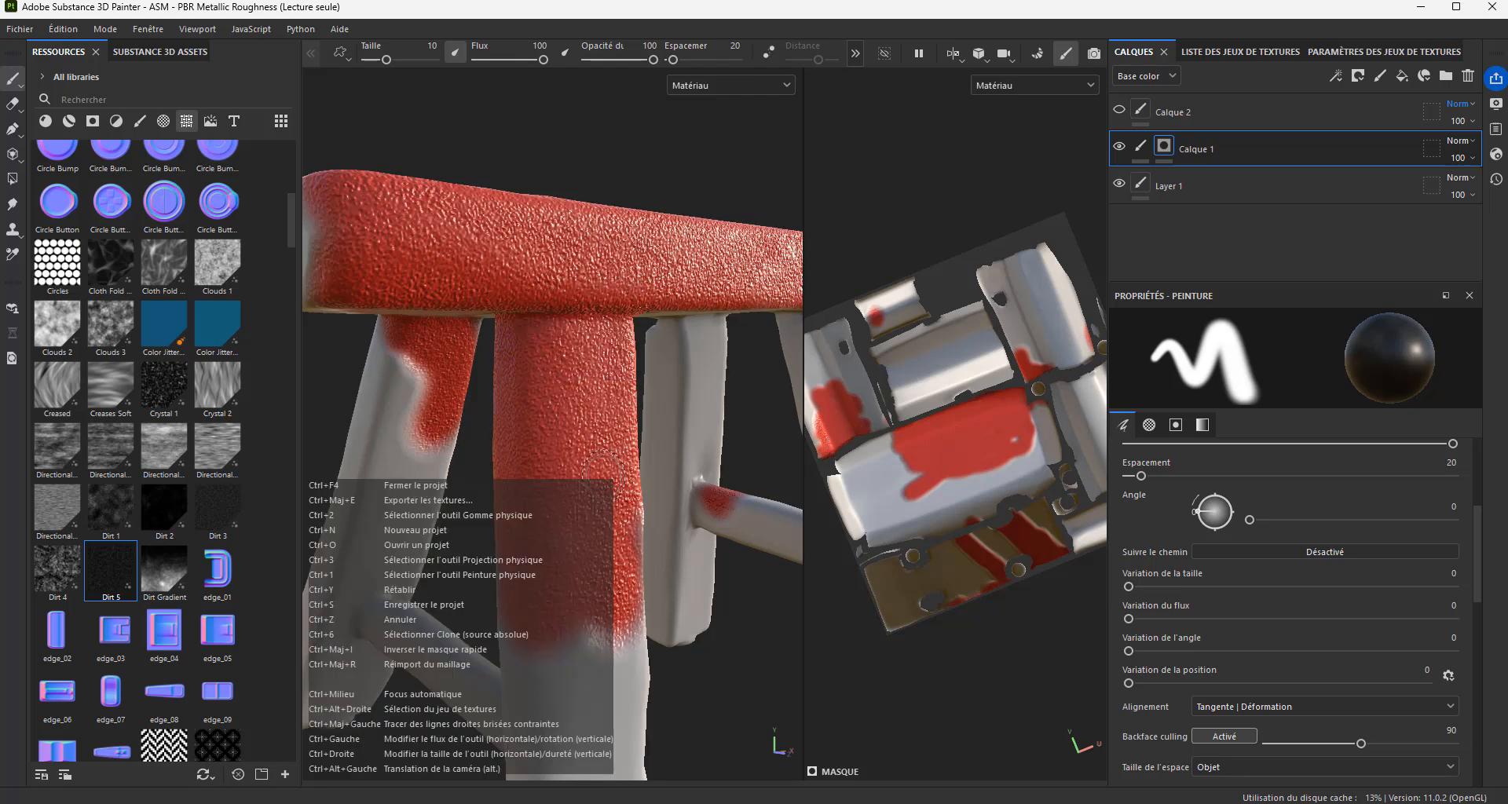
# Step: Add a fill effect to Calque 1's mask and set its grayscale value to 1
pyautogui.rightClick(1166, 149)
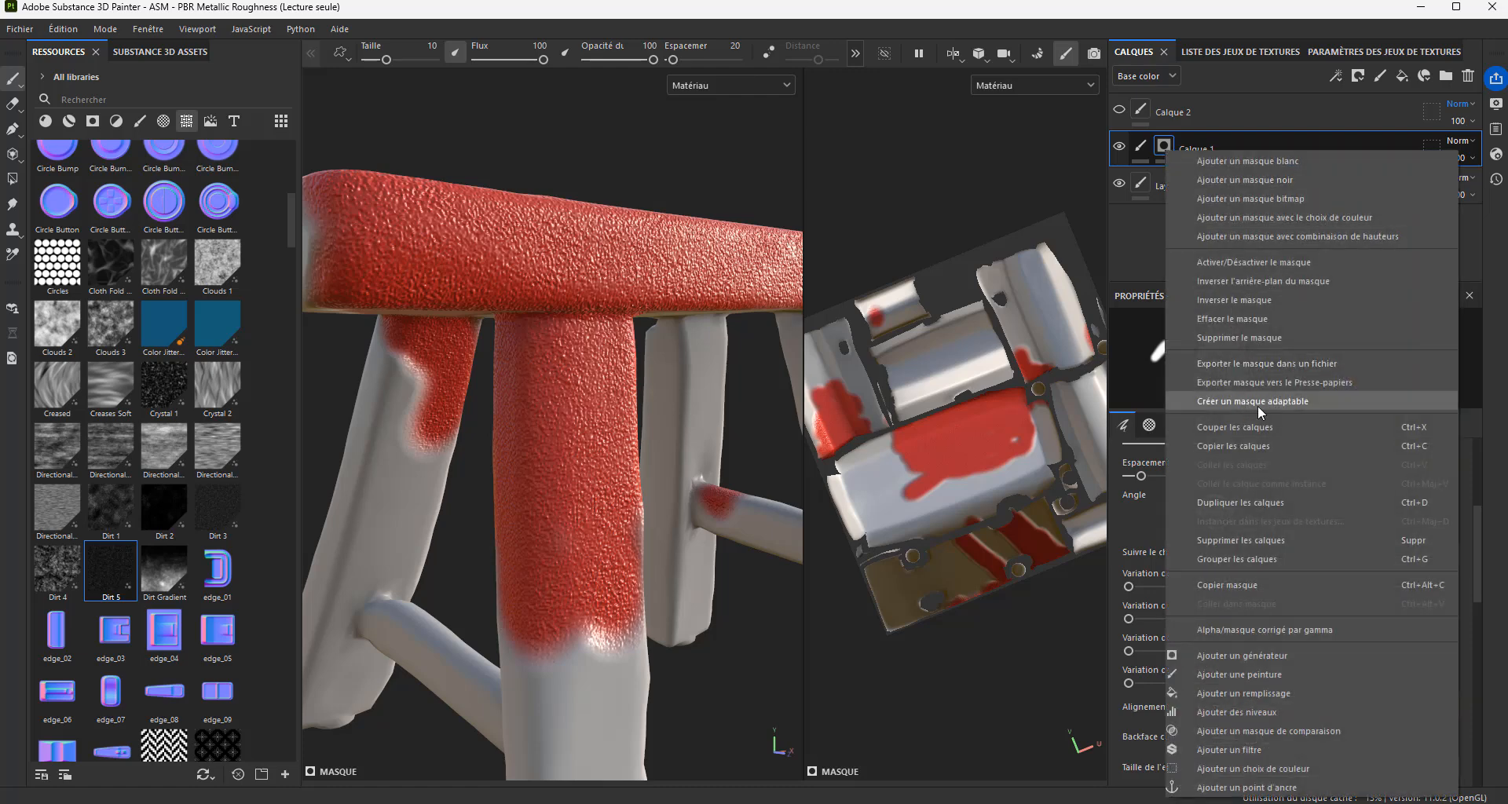
pyautogui.click(1219, 694)
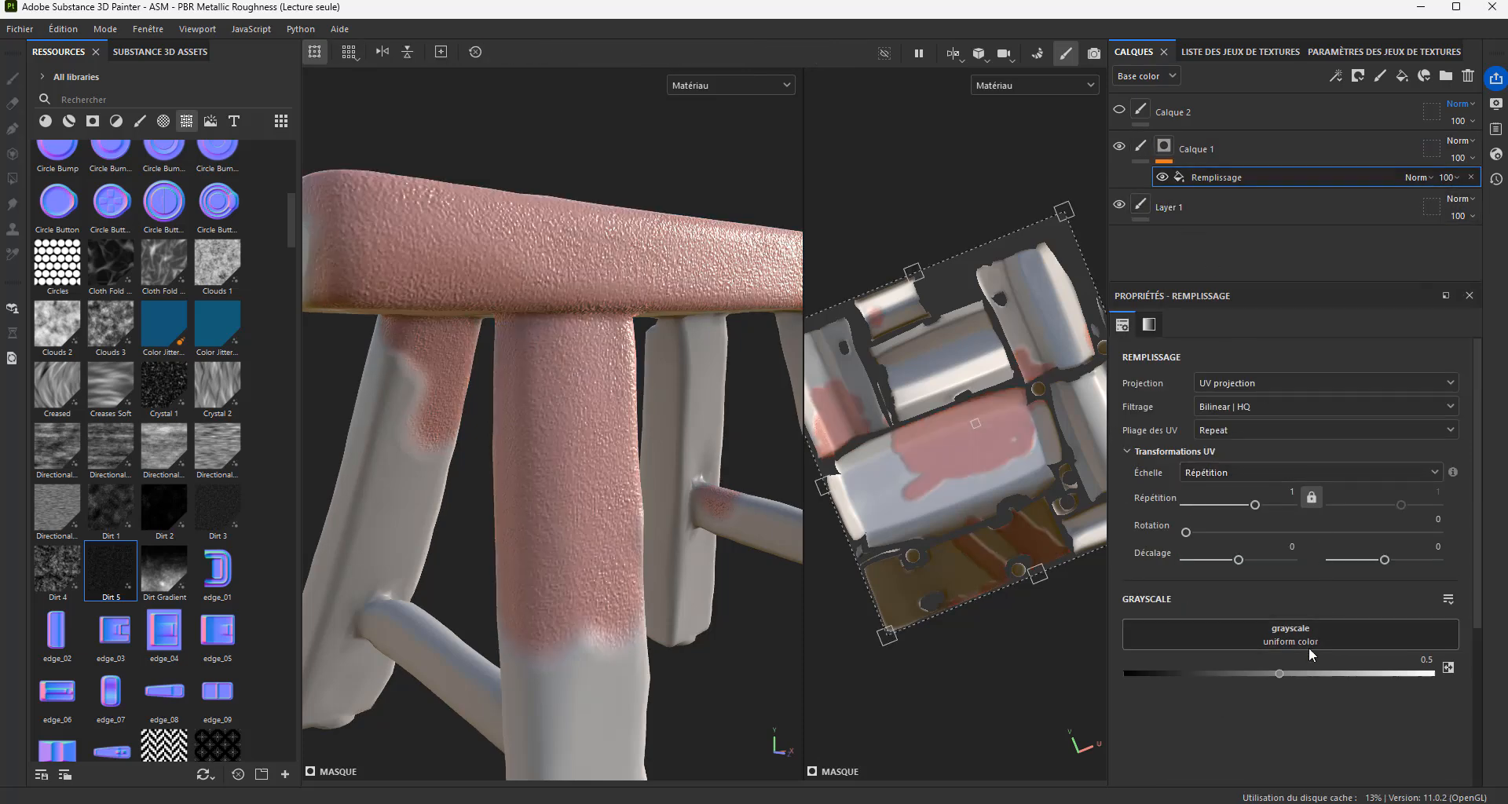
pyautogui.moveTo(1280, 673); pyautogui.dragTo(1431, 674)
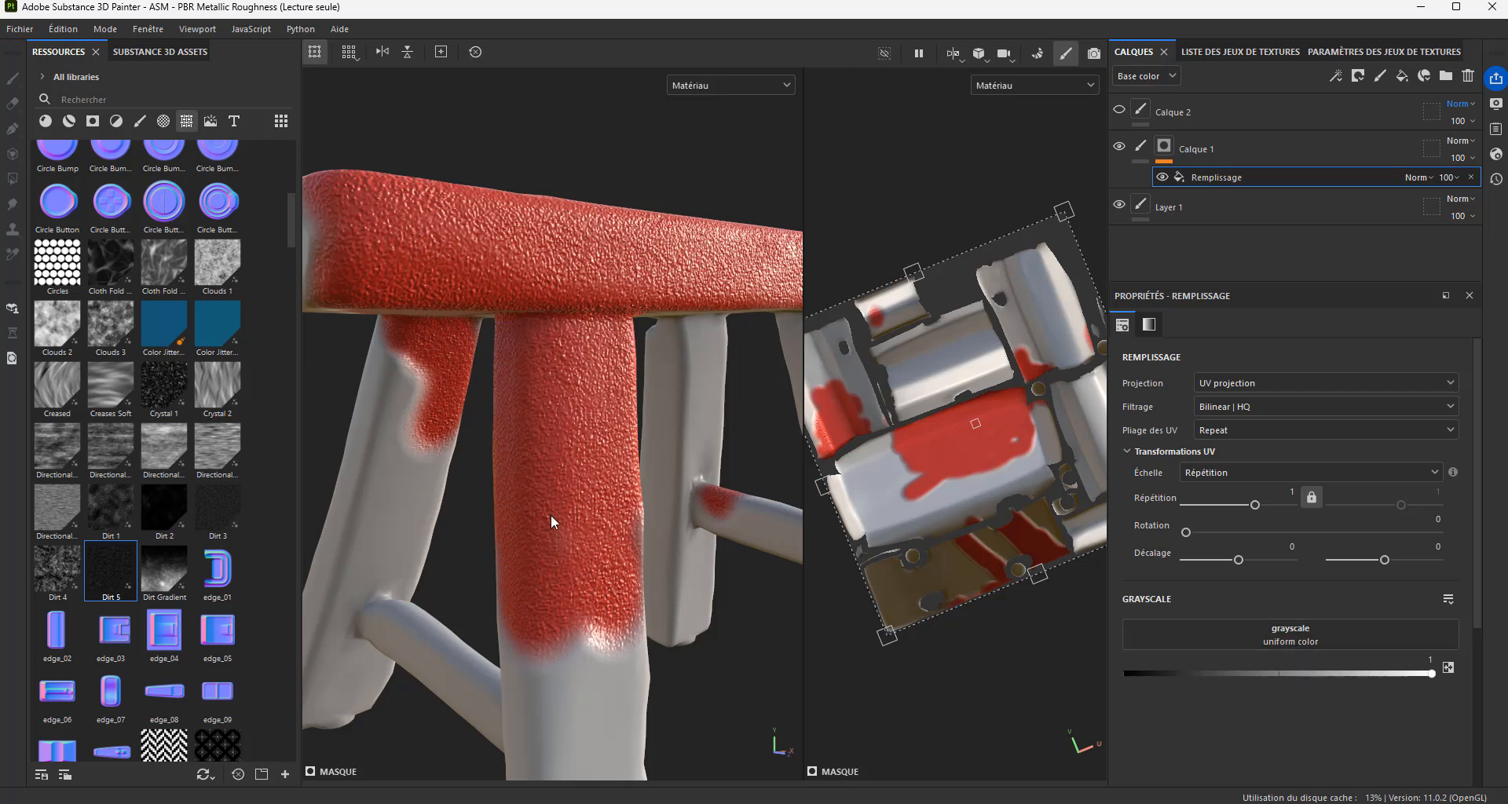
# Step: Show only the Project library resources and assign the wooden_stool_02 ambient occlusion map to the mask fill's grayscale
pyautogui.click(125, 54)
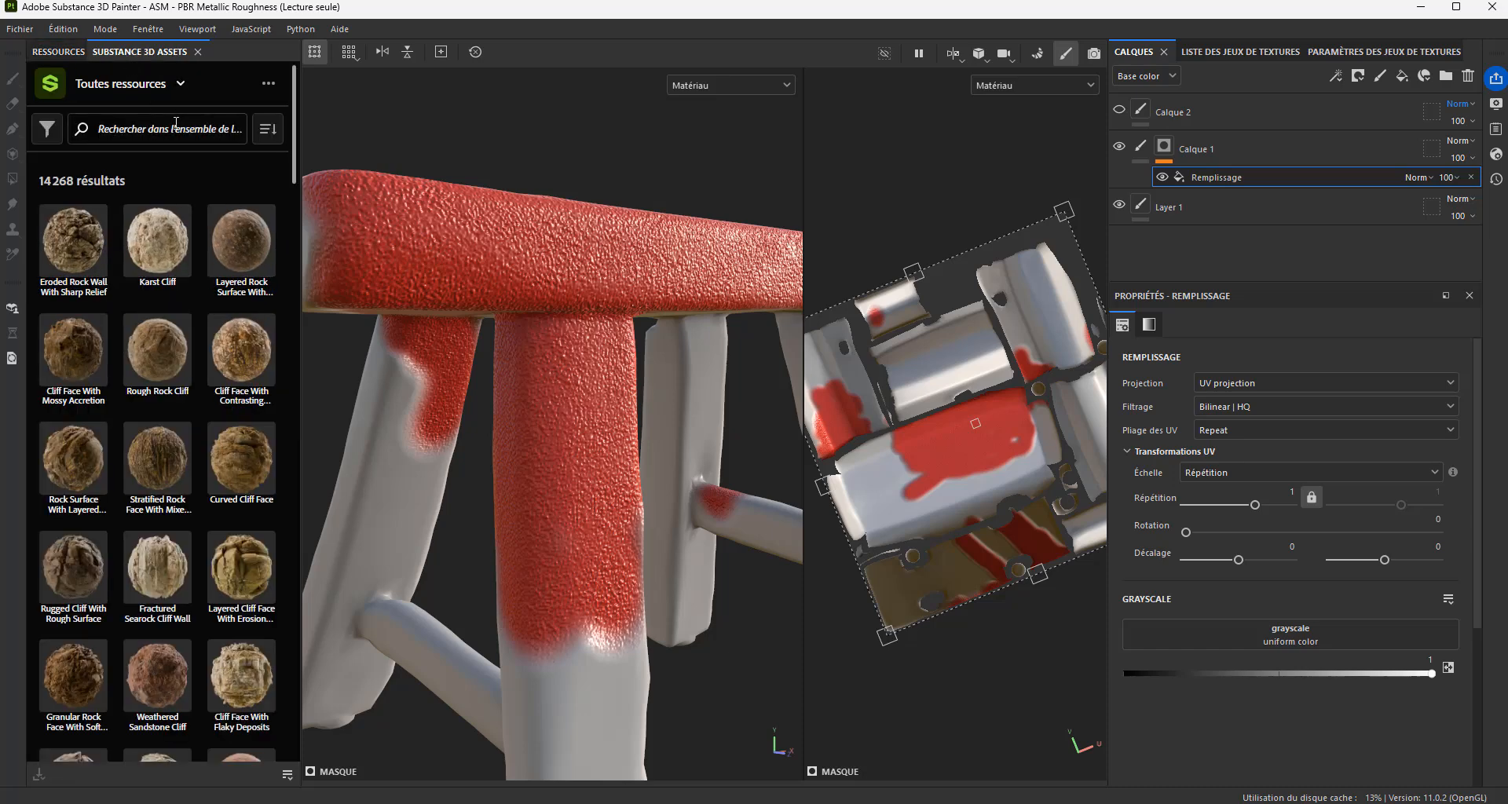
pyautogui.click(48, 52)
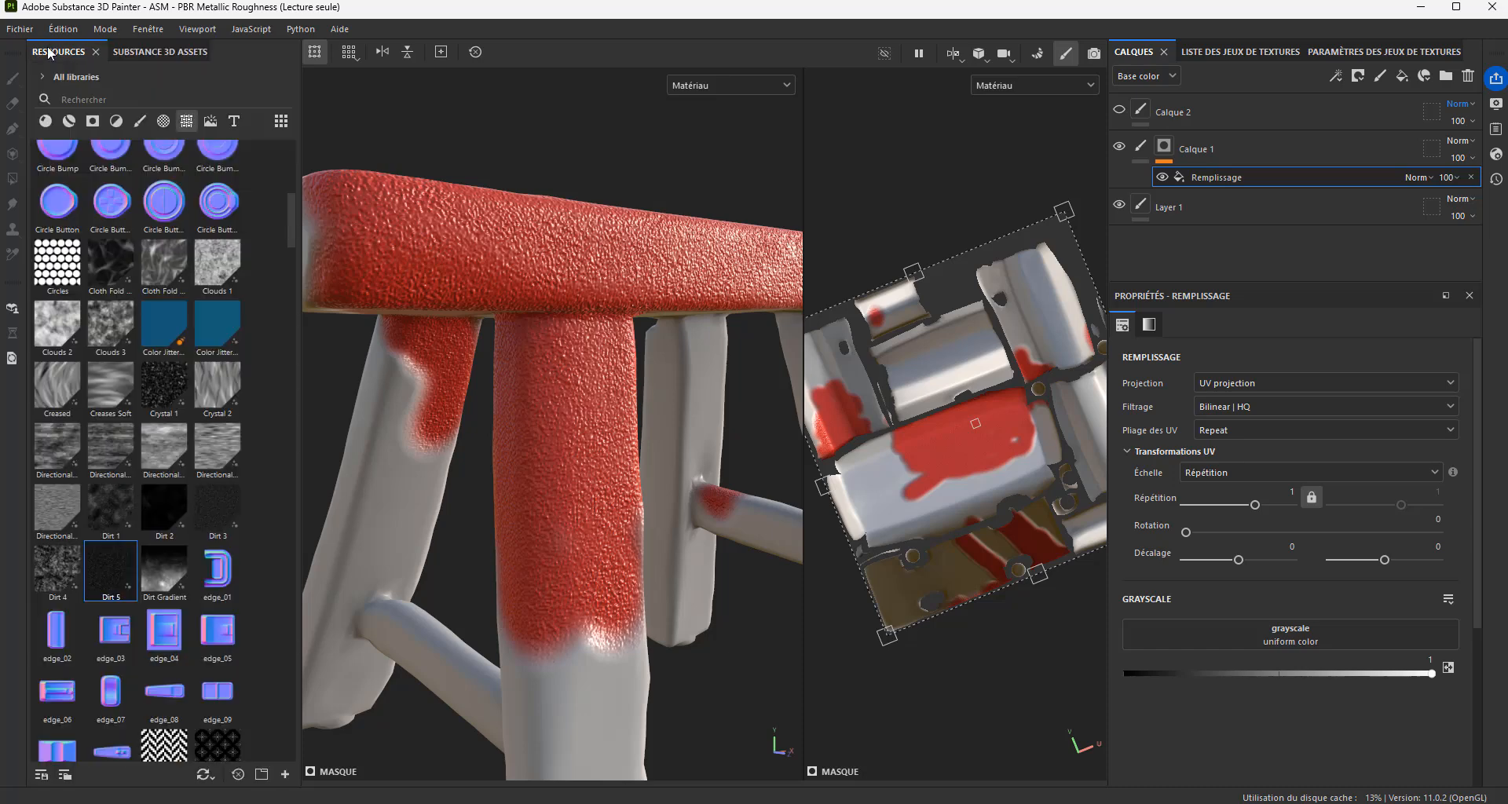
pyautogui.scroll(5, 176, 291)
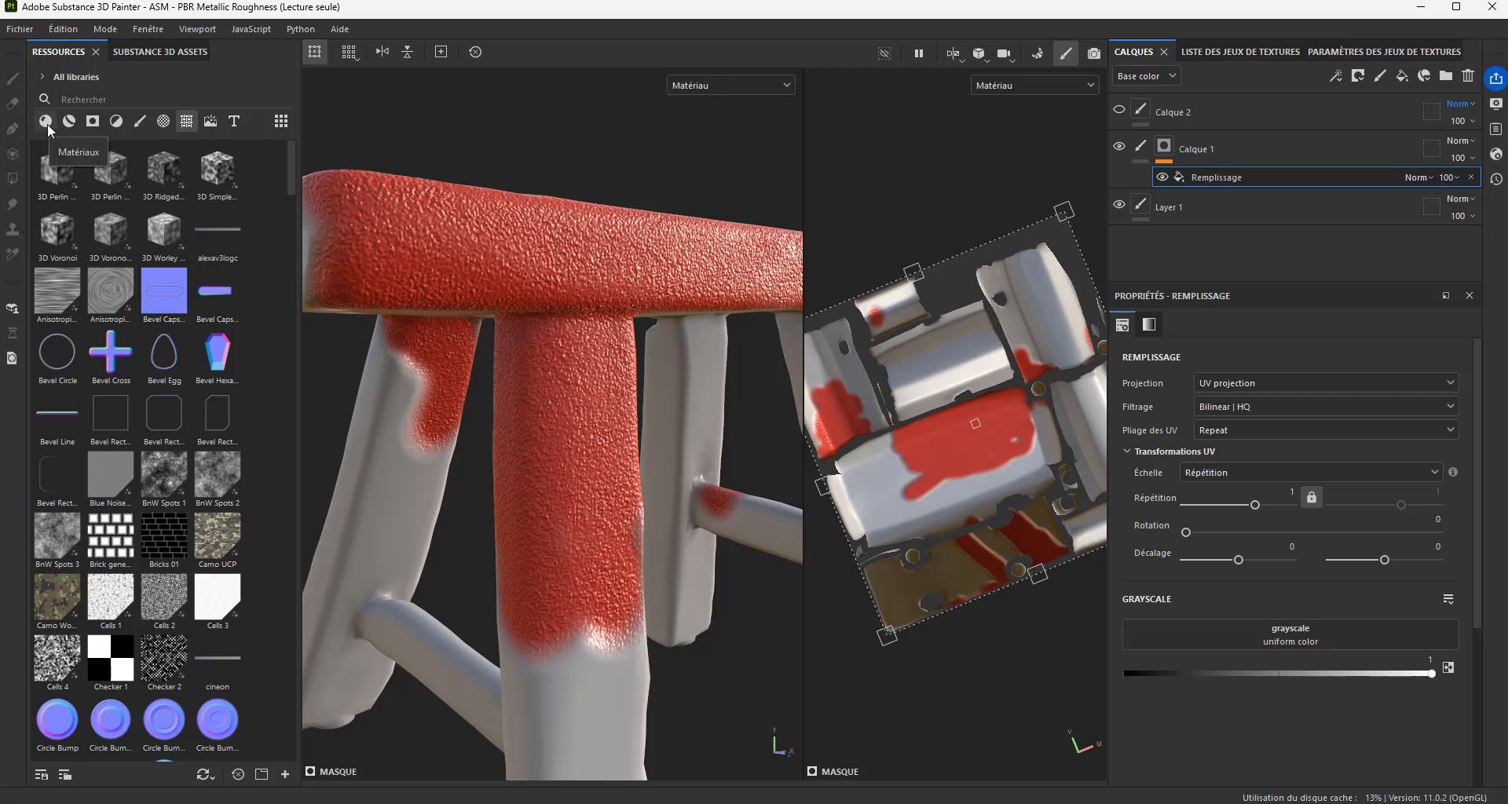
pyautogui.click(45, 74)
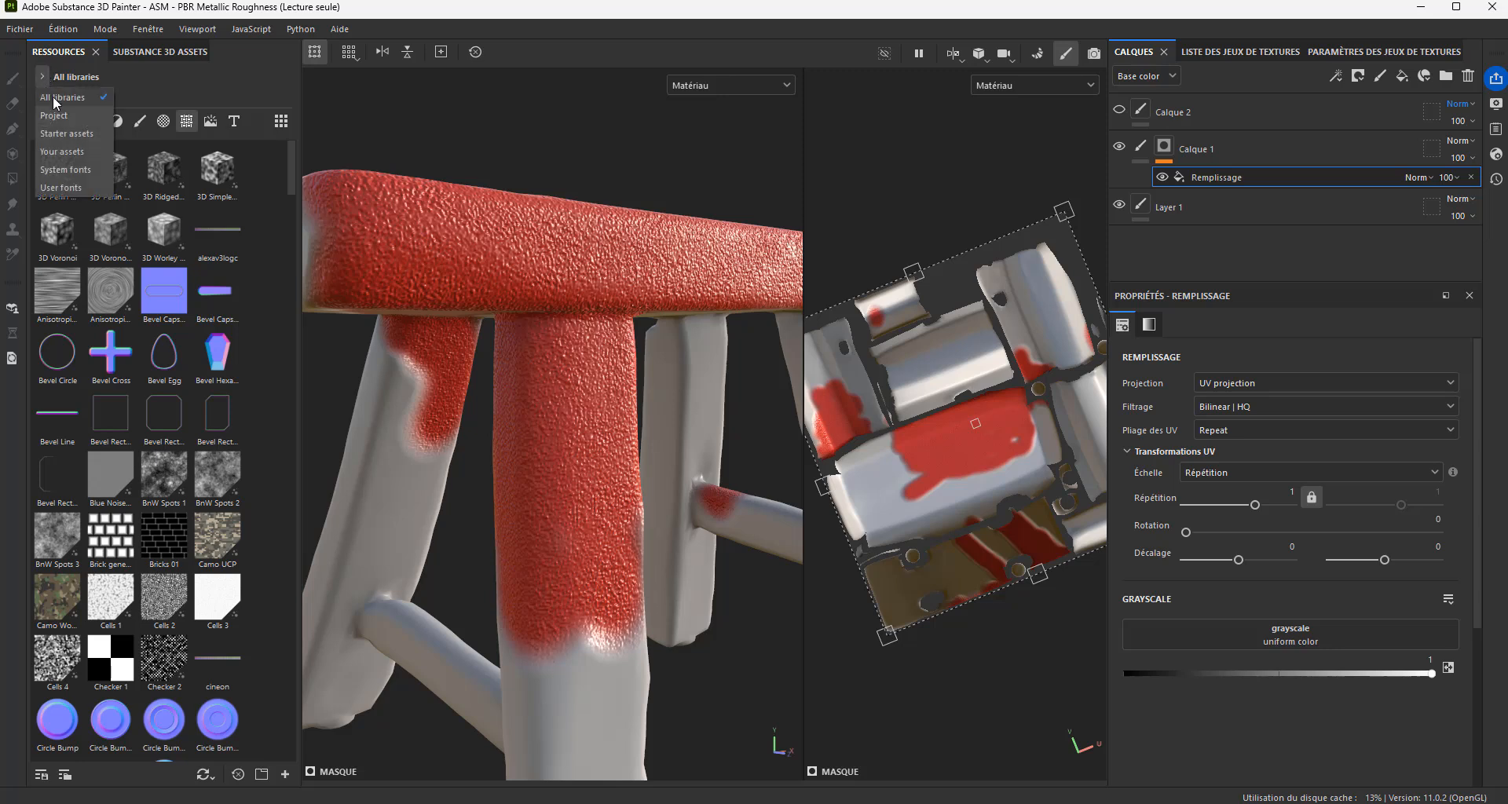
pyautogui.click(56, 116)
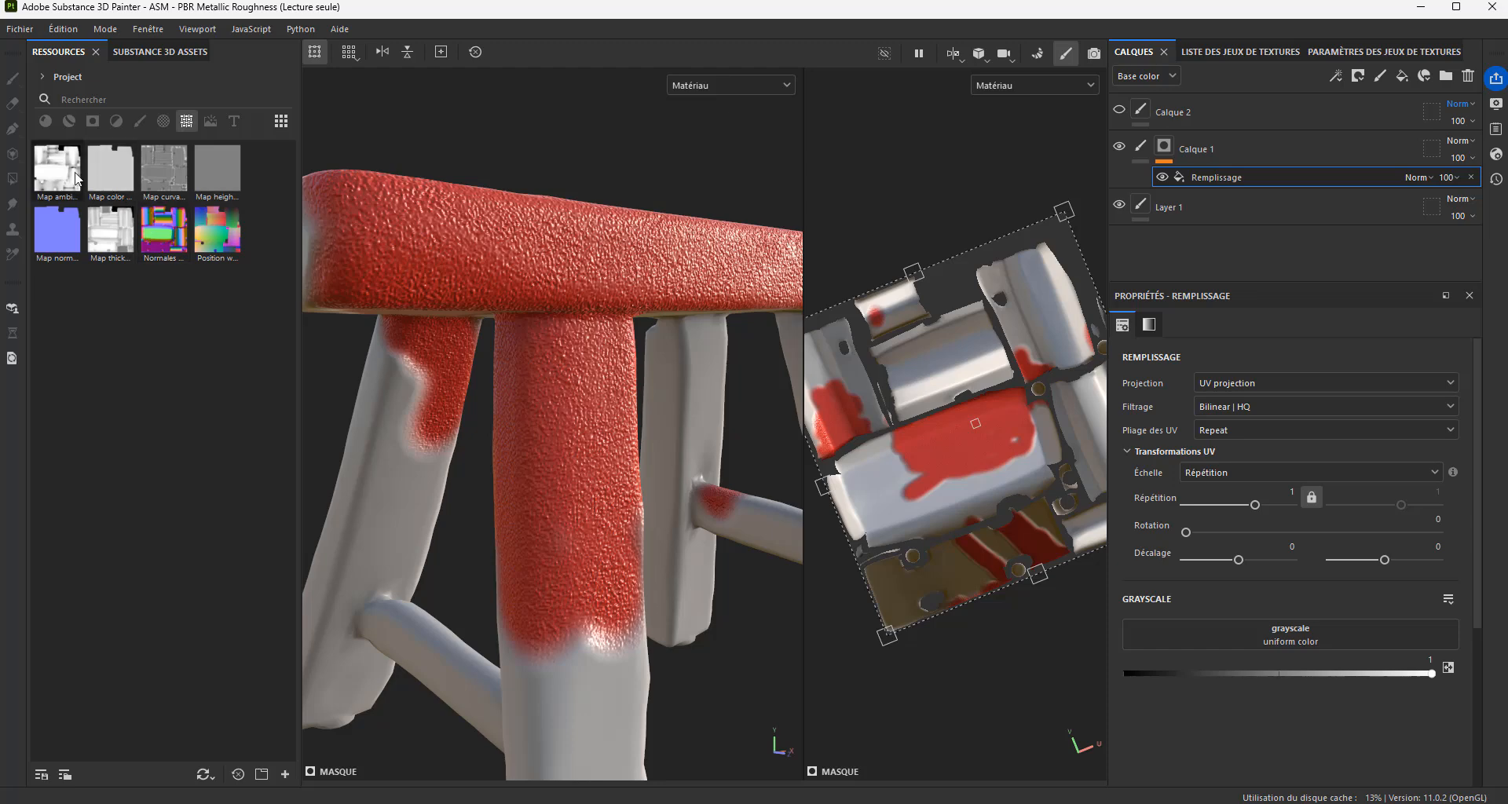
pyautogui.moveTo(71, 179); pyautogui.dragTo(1191, 634)
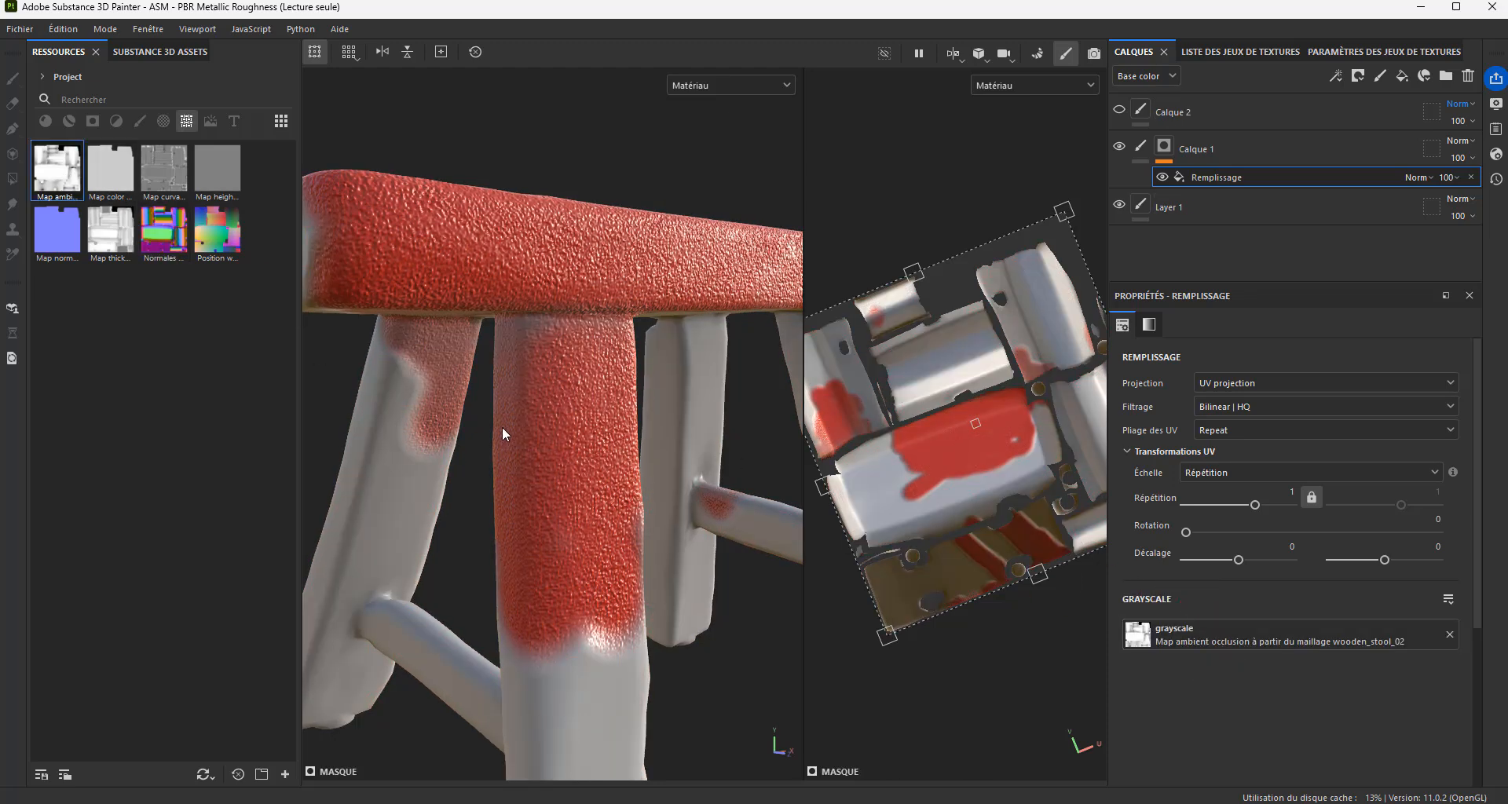
pyautogui.keyDown('alt'); pyautogui.moveTo(552, 387); pyautogui.dragTo(522, 471); pyautogui.keyUp('alt')
pyautogui.keyDown('alt'); pyautogui.moveTo(522, 470); pyautogui.dragTo(755, 485, button='right'); pyautogui.keyUp('alt')
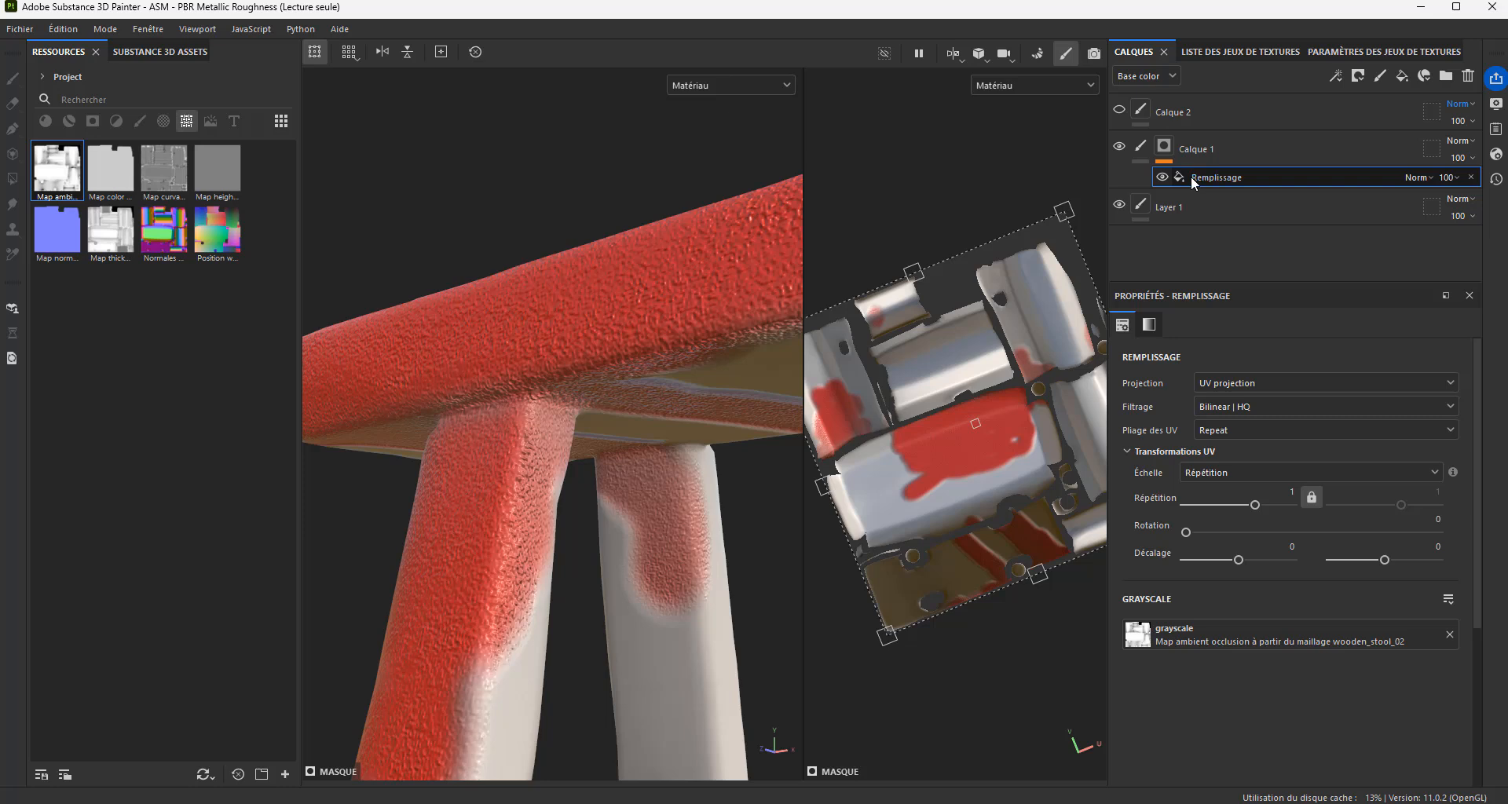
# Step: Add a Contrast Luminosity filter above the mask's fill, with contrast 0.233645 and luminosity -0.028037
pyautogui.rightClick(1268, 174)
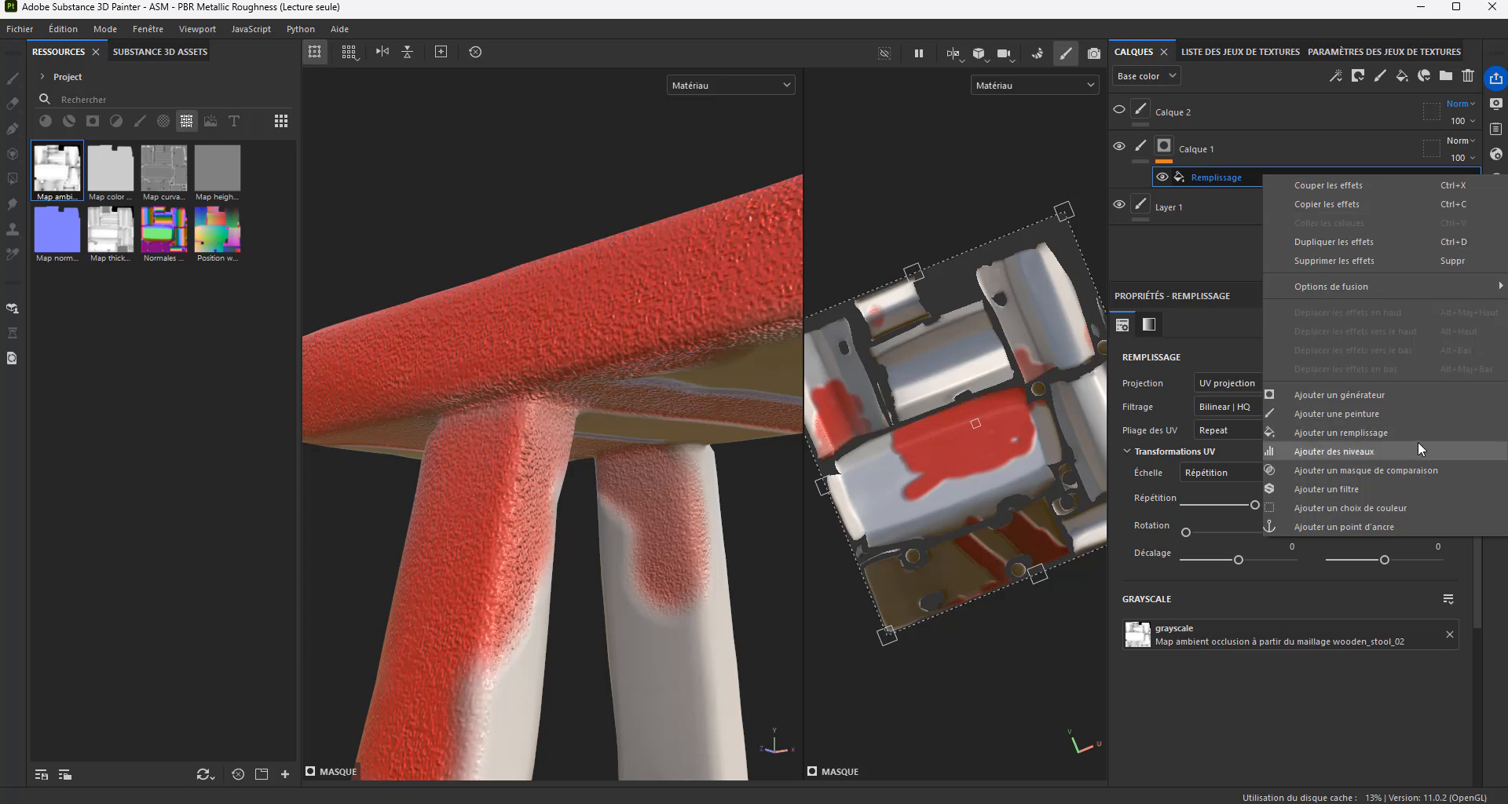
pyautogui.click(1348, 487)
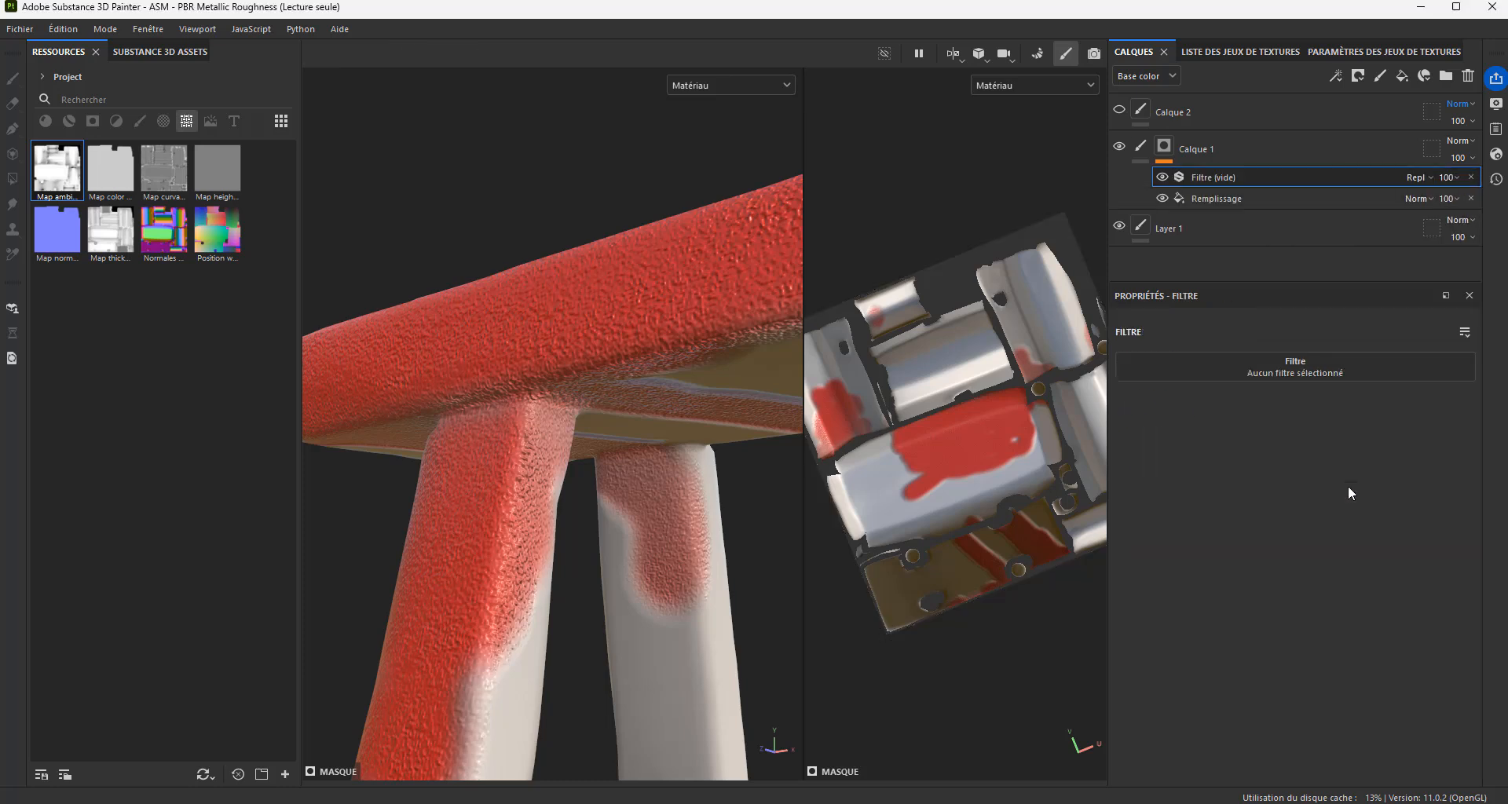
pyautogui.click(1238, 365)
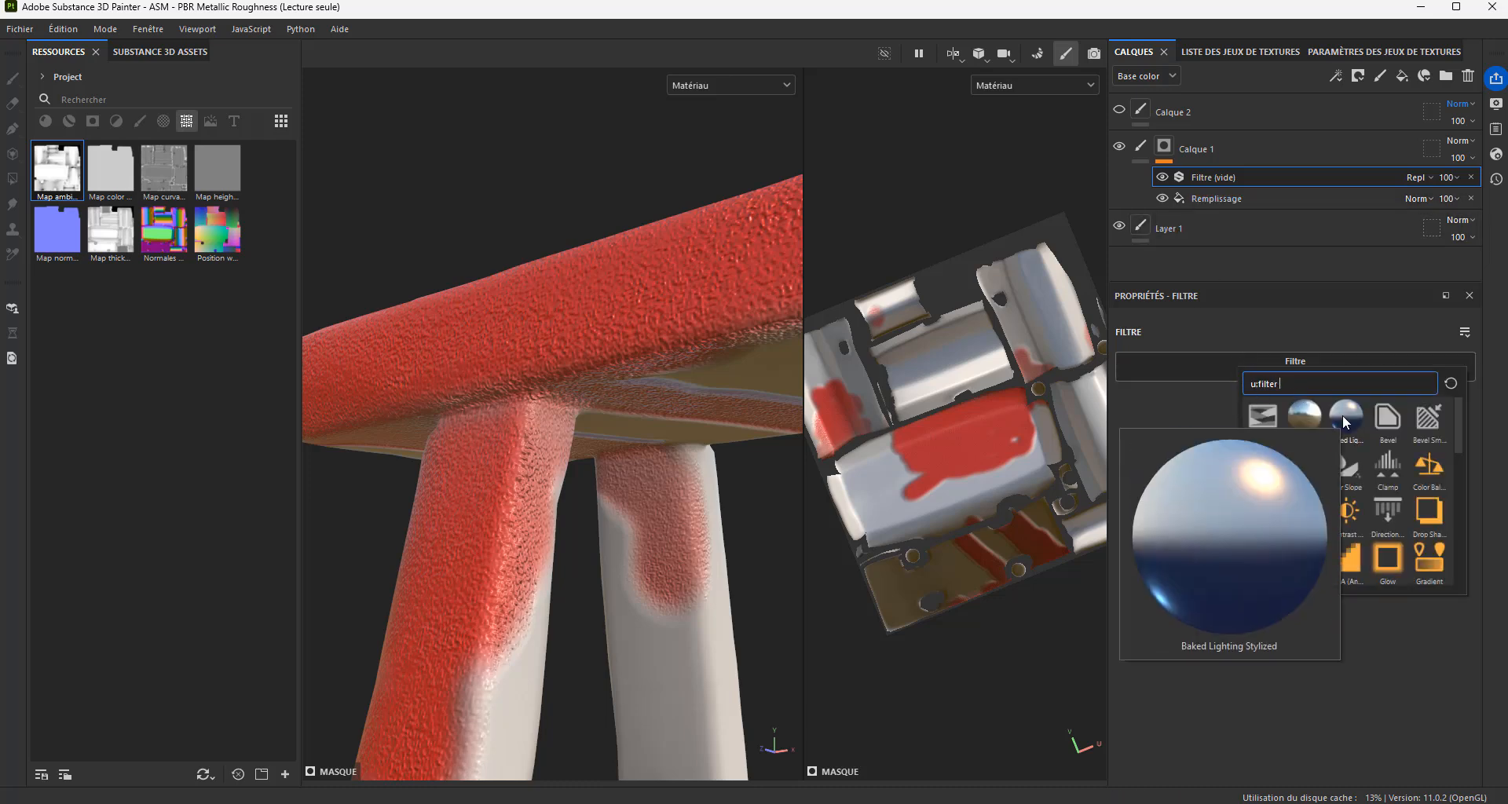
pyautogui.moveTo(1428, 437)
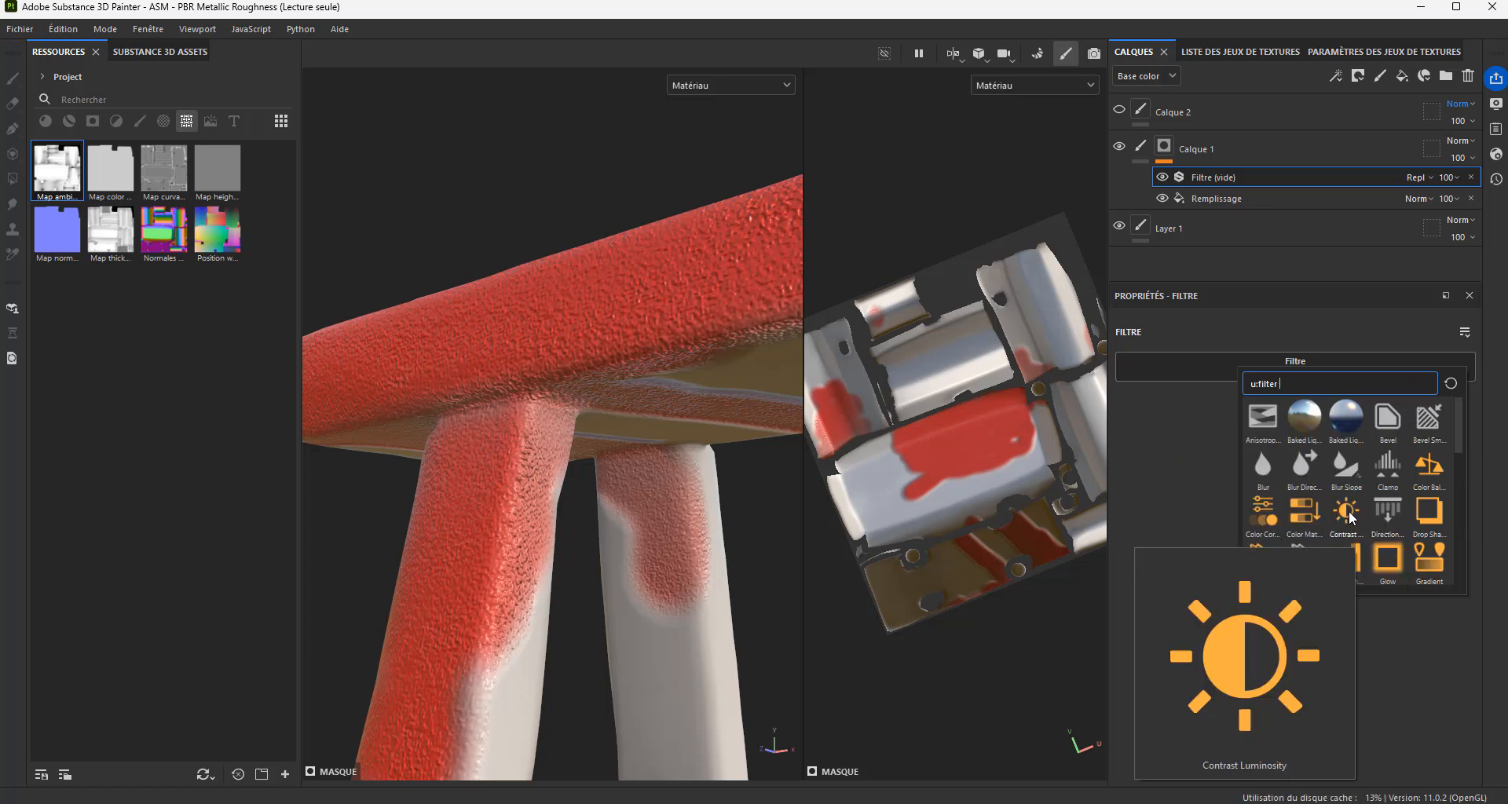
pyautogui.click(1348, 512)
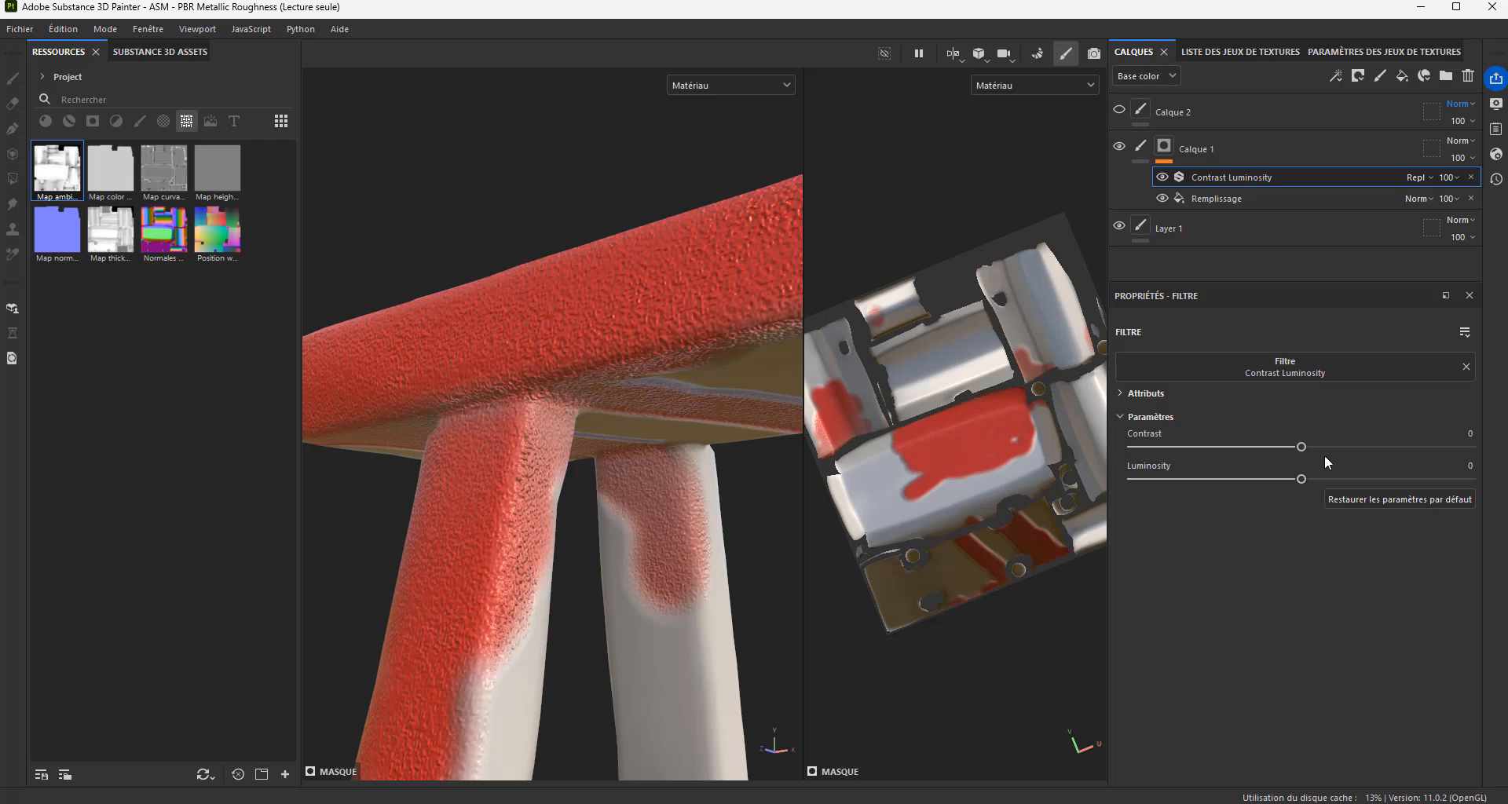
pyautogui.moveTo(1303, 448)
pyautogui.mouseDown()
pyautogui.moveTo(1406, 447)
pyautogui.moveTo(1274, 482)
pyautogui.moveTo(1369, 449)
pyautogui.moveTo(1325, 460)
pyautogui.mouseUp()
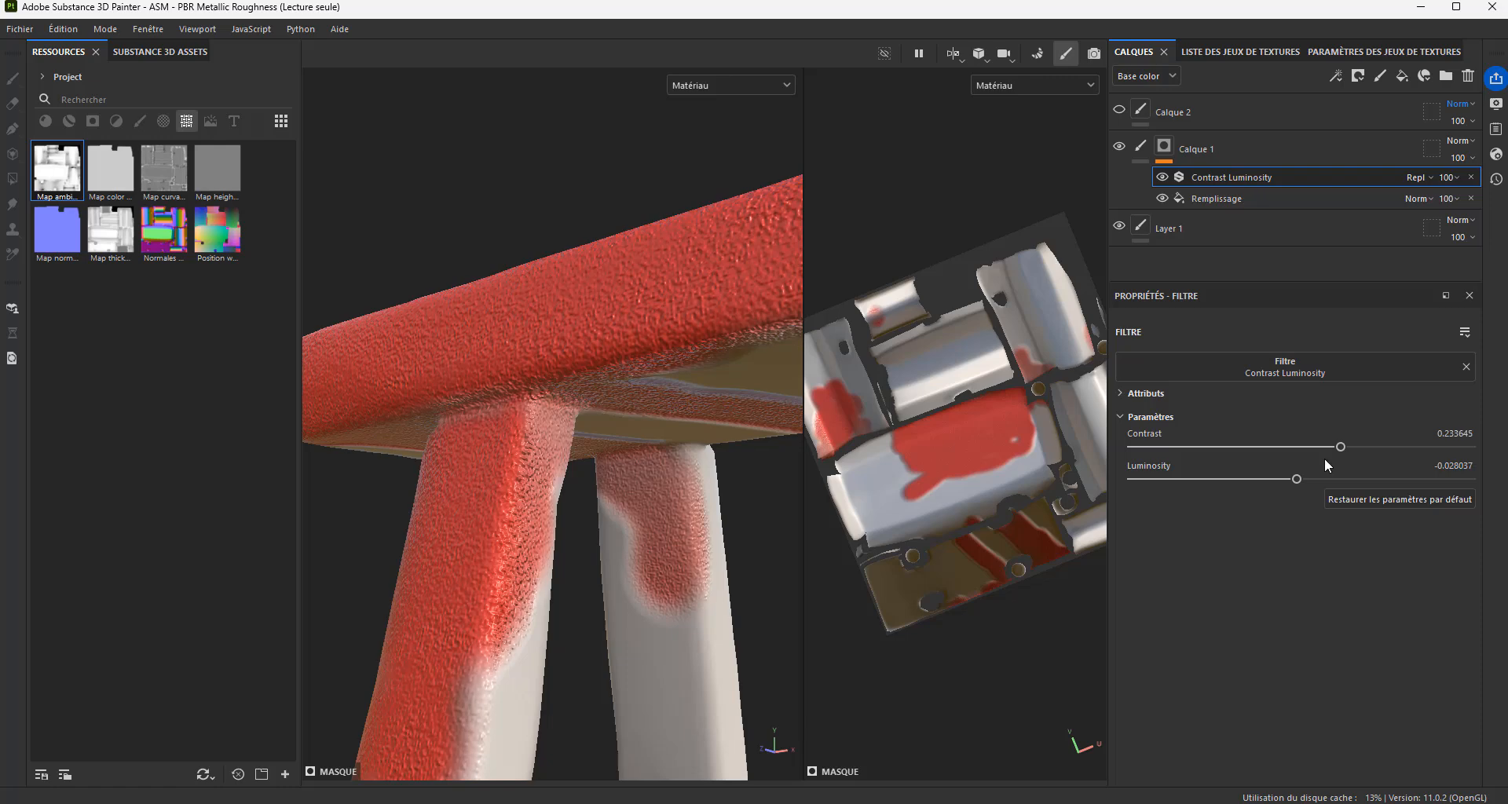
pyautogui.keyDown('alt'); pyautogui.moveTo(472, 468); pyautogui.dragTo(792, 668); pyautogui.keyUp('alt')
pyautogui.keyDown('alt'); pyautogui.moveTo(528, 301); pyautogui.dragTo(384, 199); pyautogui.keyUp('alt')
pyautogui.keyDown('alt'); pyautogui.moveTo(482, 390); pyautogui.dragTo(548, 498); pyautogui.keyUp('alt')
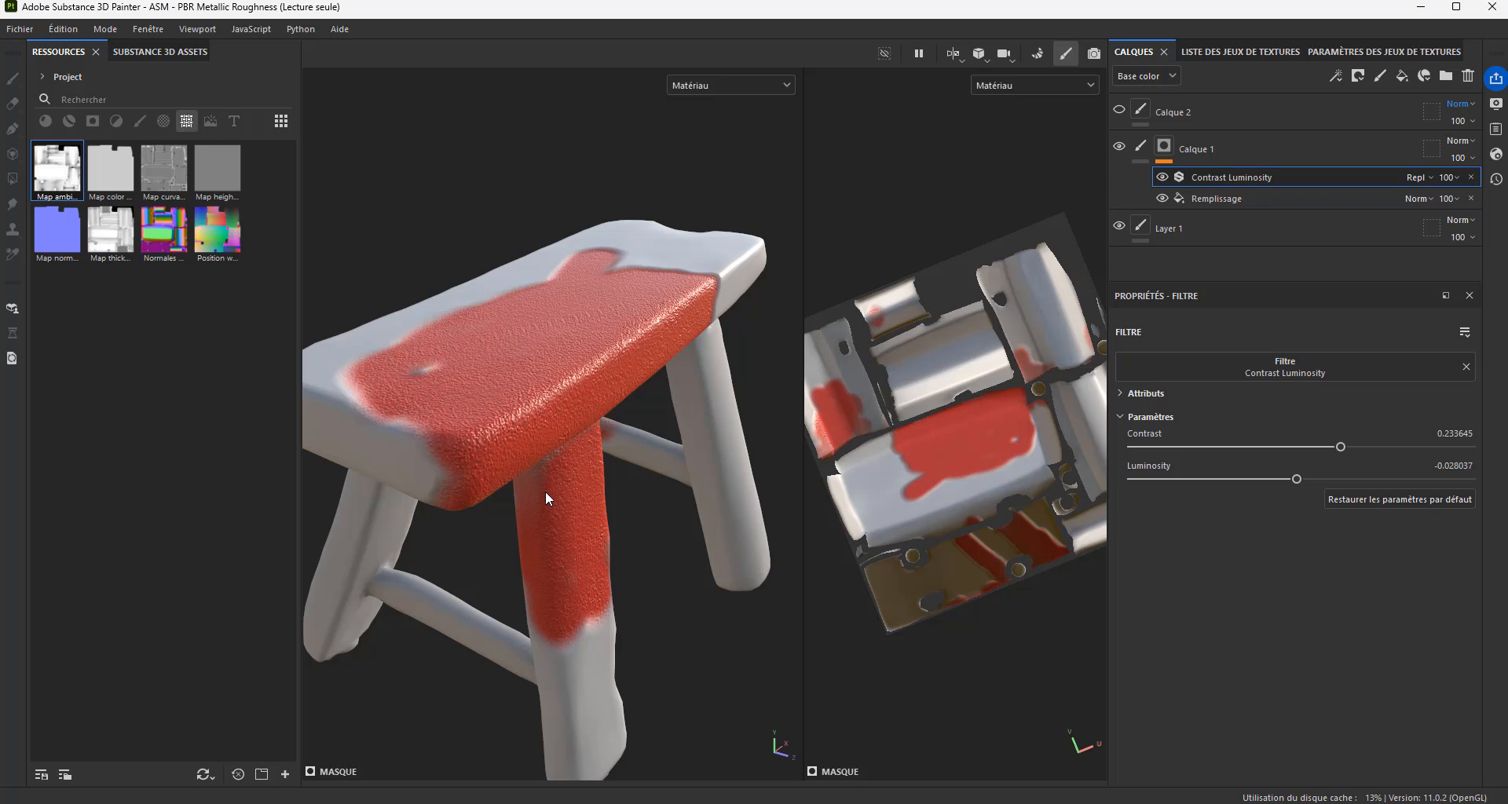
# Step: Open the texture export settings and examine the output maps of the wooden_stool_02 texture set
pyautogui.click(30, 31)
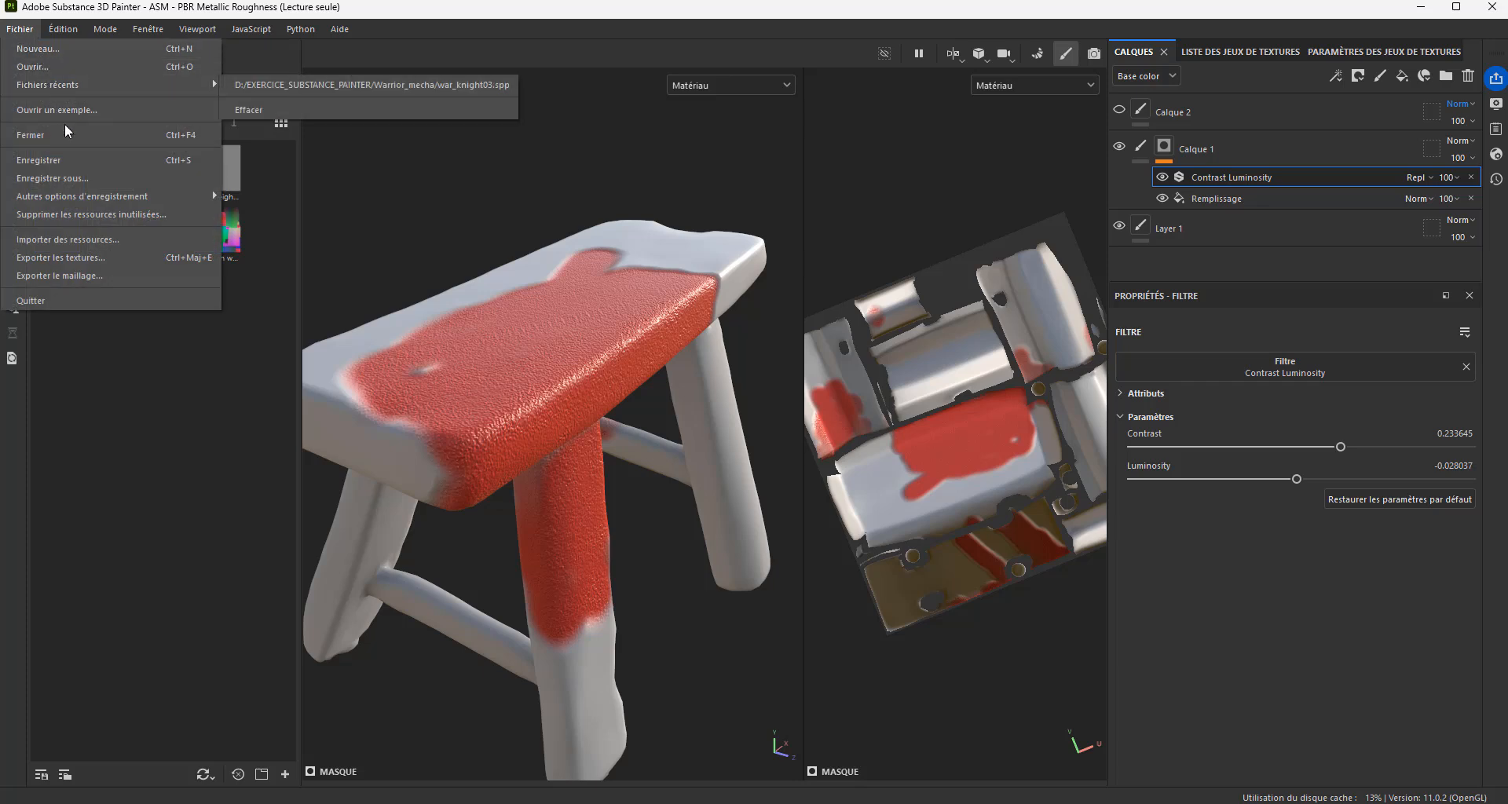
pyautogui.click(87, 259)
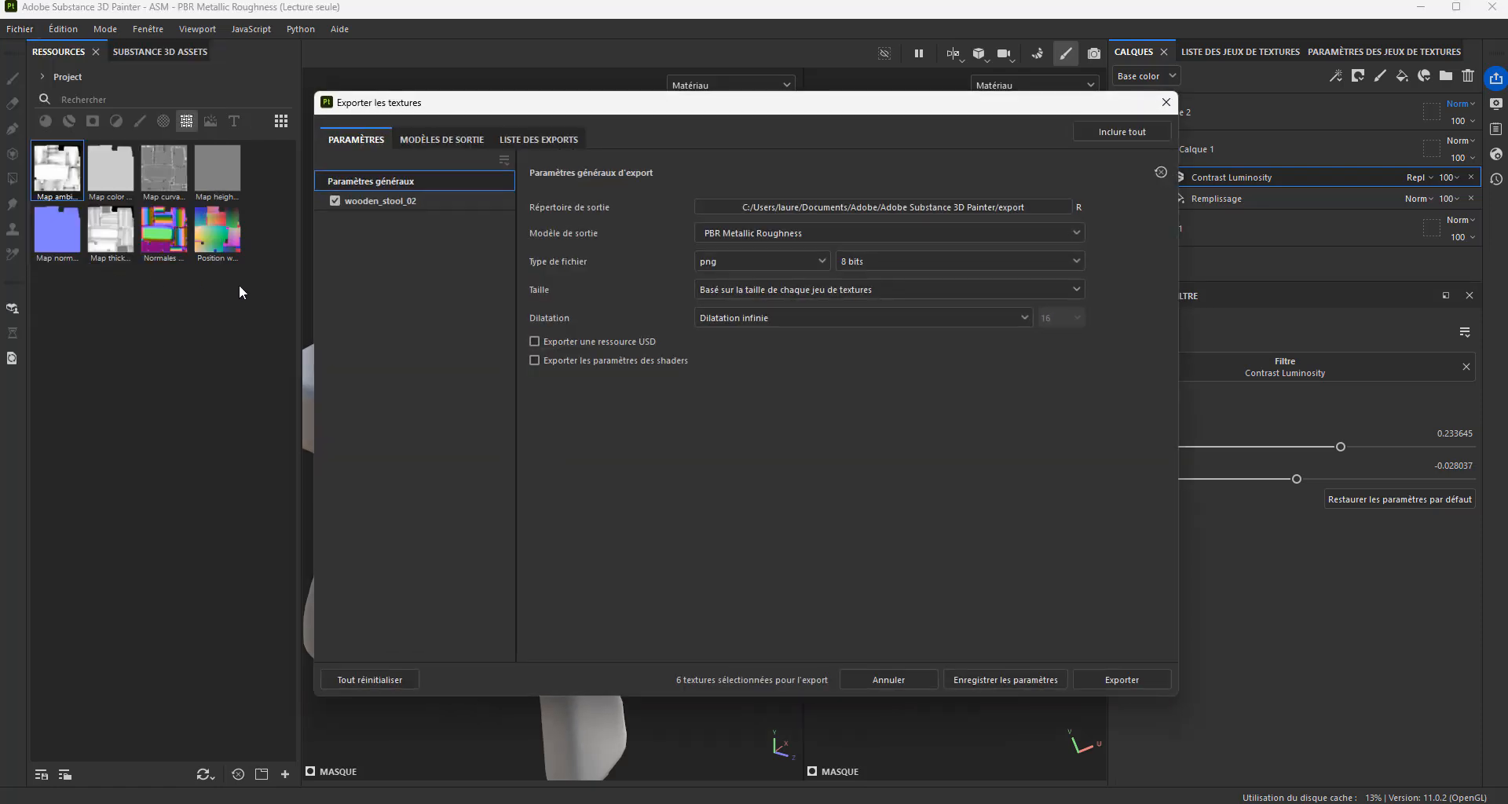
pyautogui.click(388, 203)
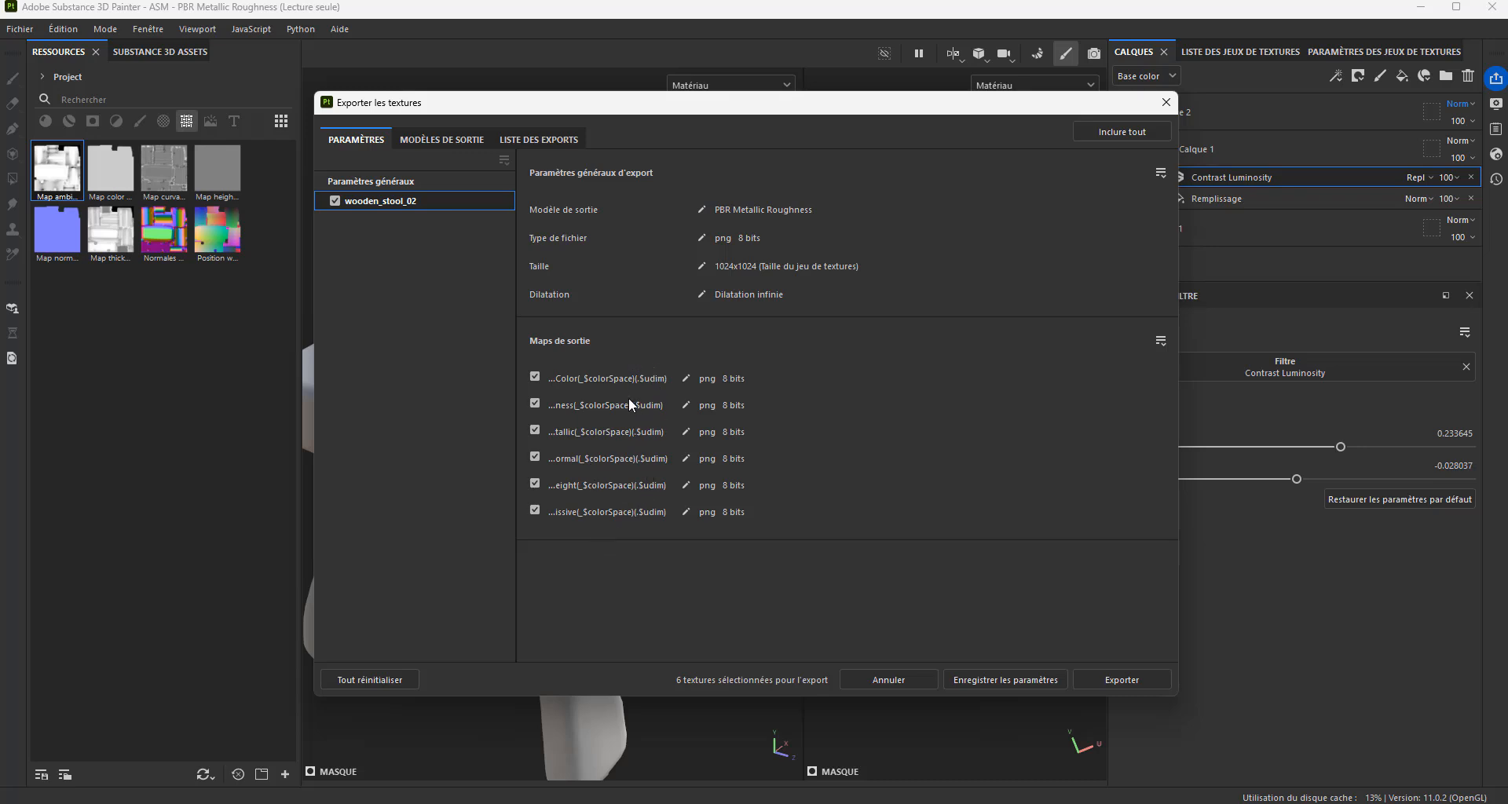
# Step: Review the predefined output templates and the list of texture files for export, then close the export settings without exporting
pyautogui.click(434, 138)
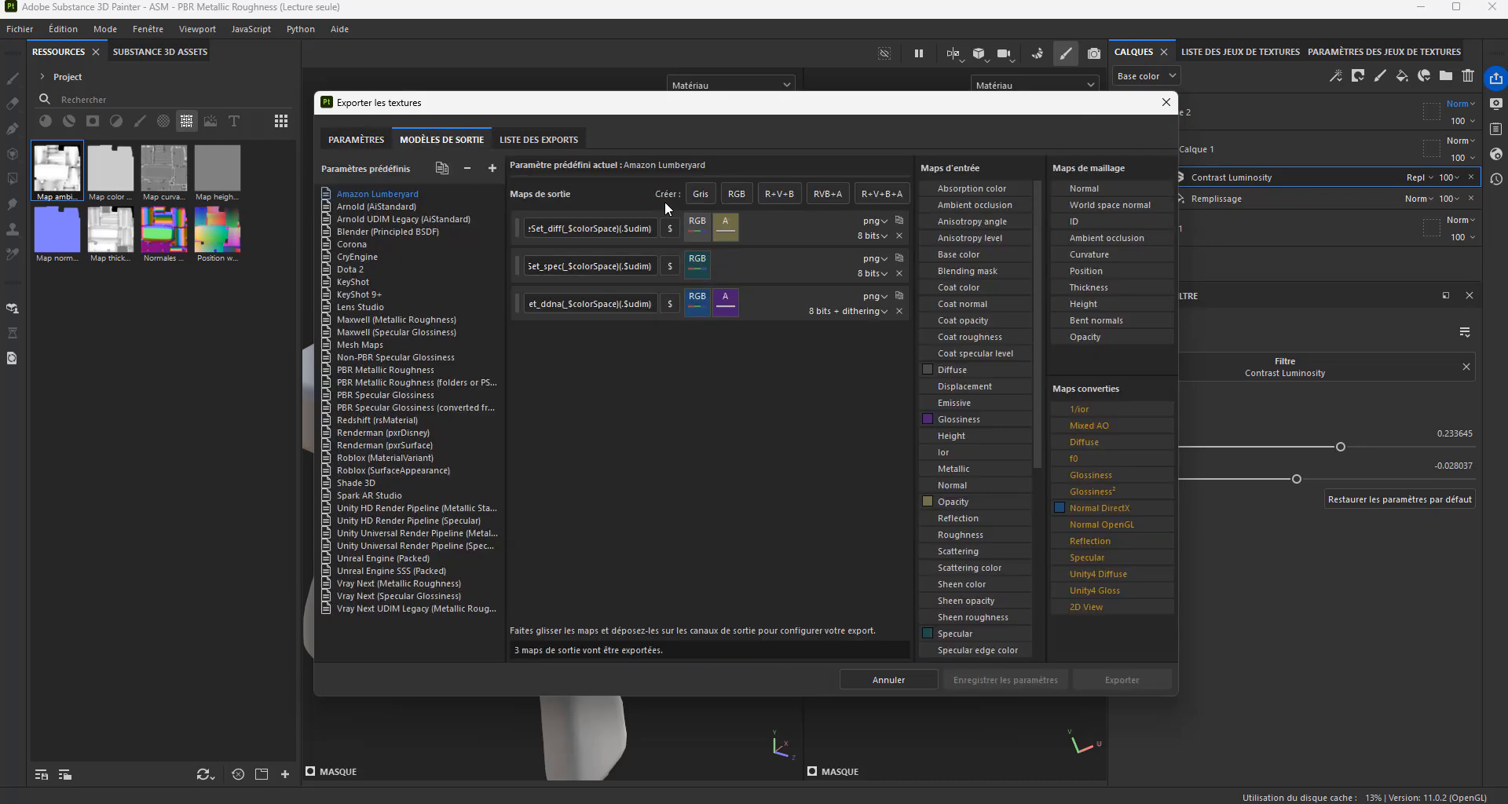
pyautogui.click(541, 140)
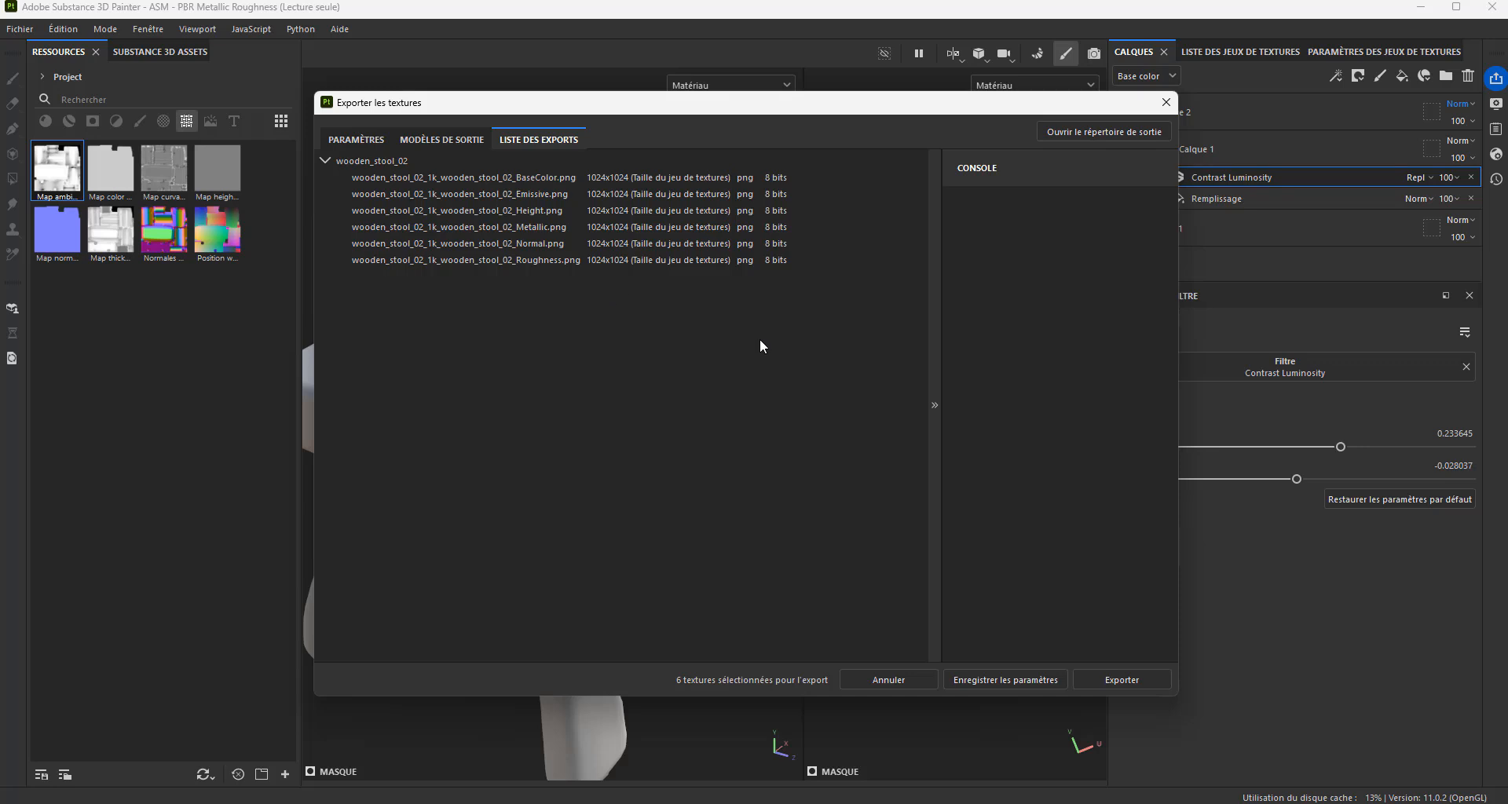
pyautogui.moveTo(591, 105); pyautogui.dragTo(659, 127)
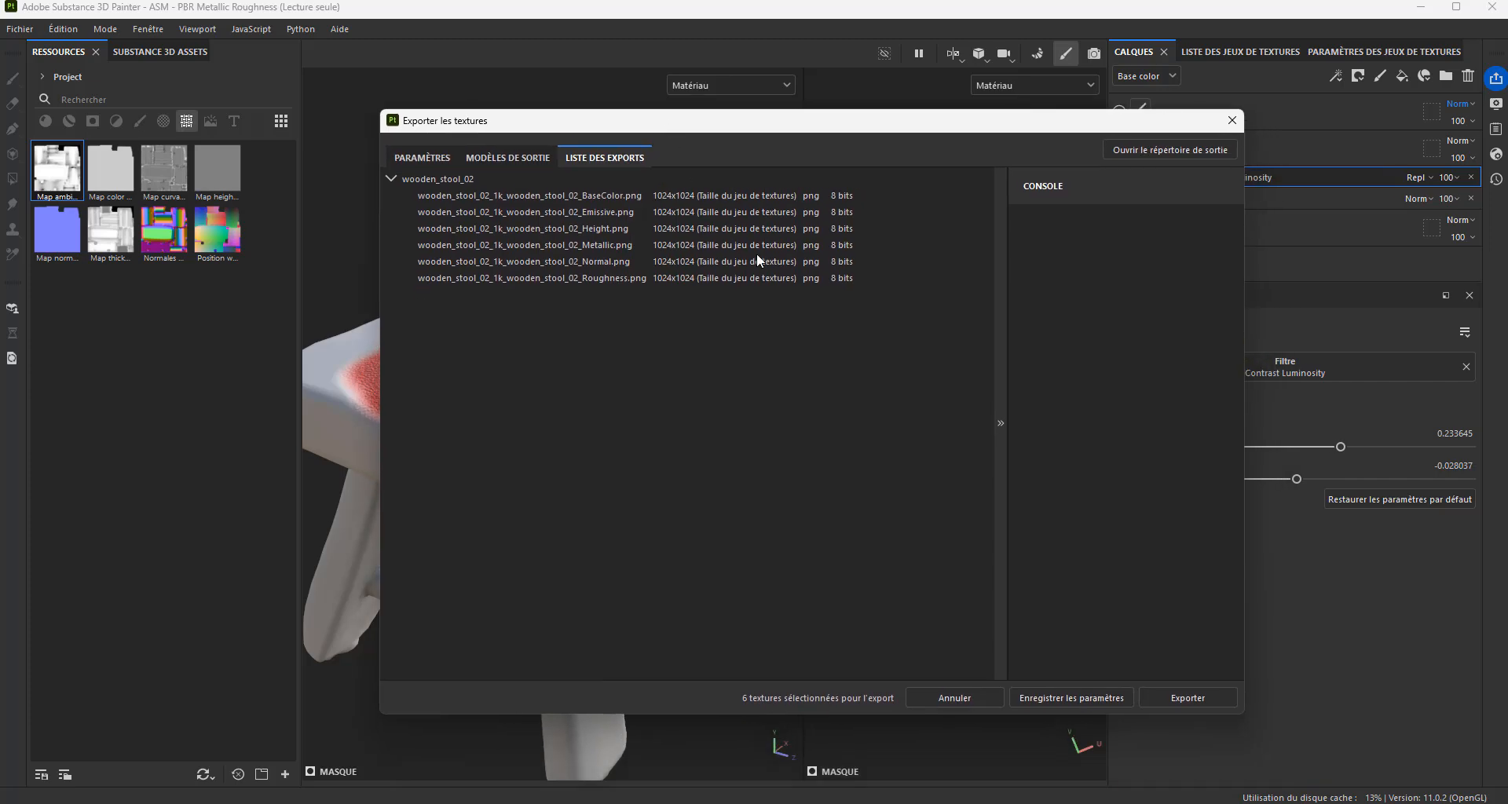
pyautogui.click(1232, 120)
pyautogui.moveTo(633, 468)
pyautogui.keyDown('alt'); pyautogui.mouseDown()
pyautogui.moveTo(550, 454)
pyautogui.moveTo(636, 458)
pyautogui.mouseUp(); pyautogui.keyUp('alt')
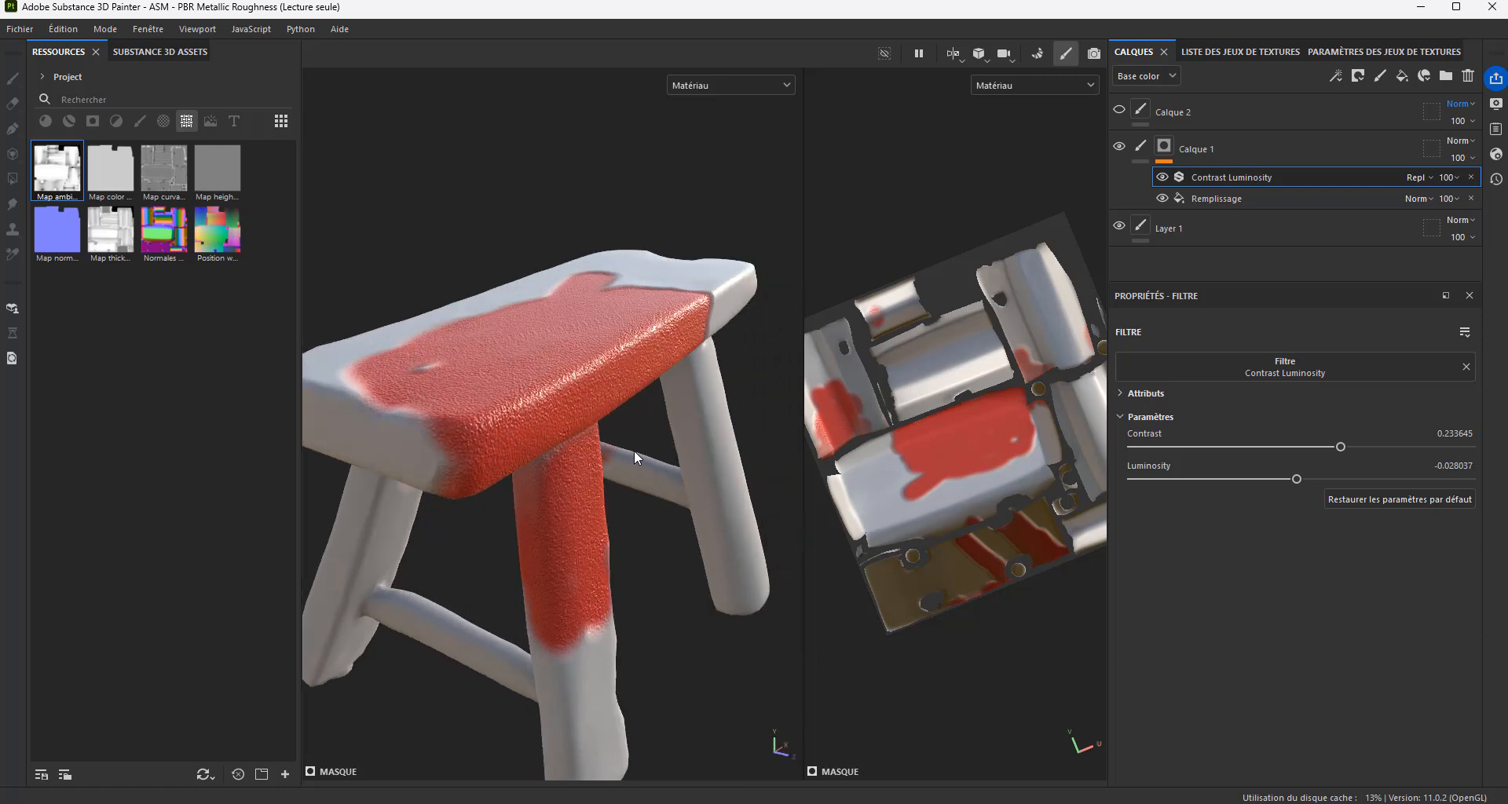
pyautogui.keyDown('alt'); pyautogui.moveTo(637, 458); pyautogui.dragTo(703, 464, button='right'); pyautogui.keyUp('alt')
pyautogui.keyDown('alt'); pyautogui.moveTo(475, 448); pyautogui.dragTo(567, 418); pyautogui.keyUp('alt')
pyautogui.keyDown('alt'); pyautogui.moveTo(608, 471); pyautogui.dragTo(496, 489, button='right'); pyautogui.keyUp('alt')
pyautogui.keyDown('alt'); pyautogui.moveTo(495, 488); pyautogui.dragTo(604, 499); pyautogui.keyUp('alt')
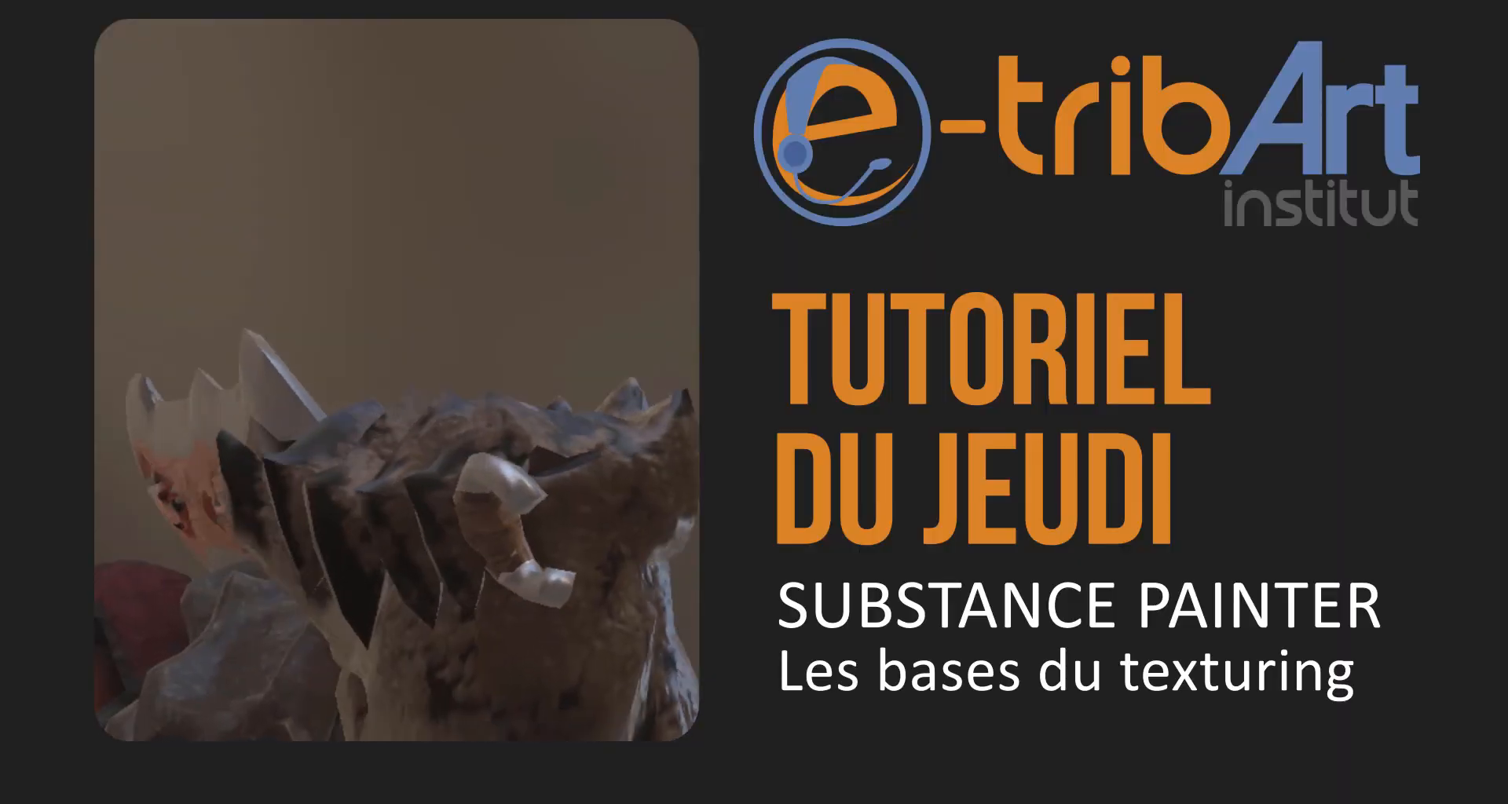